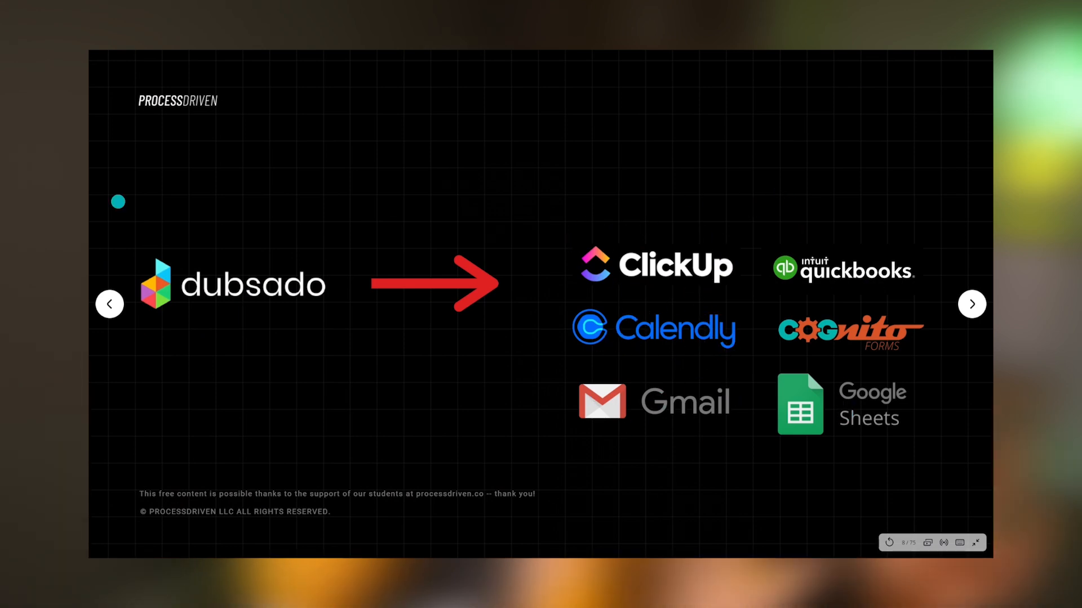
key("Right")
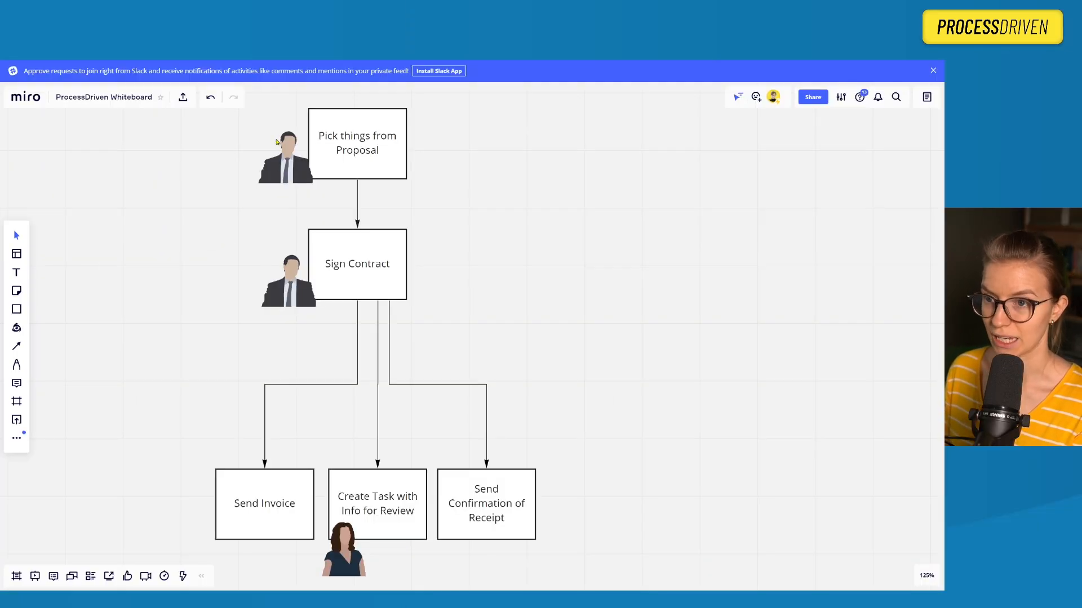
- Examine the whiteboard flowchart from picking proposal items and signing the contract to the invoice, review task and confirmation of receipt
scroll(277, 142, "up", 5)
left_click_drag(293, 276, 217, 404)
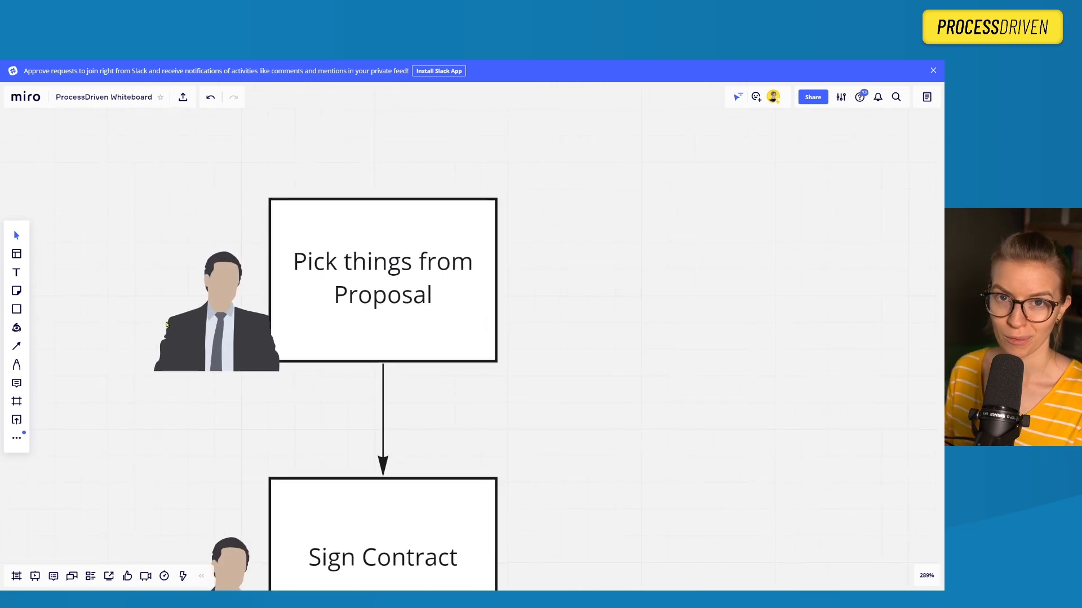
left_click_drag(201, 448, 222, 179)
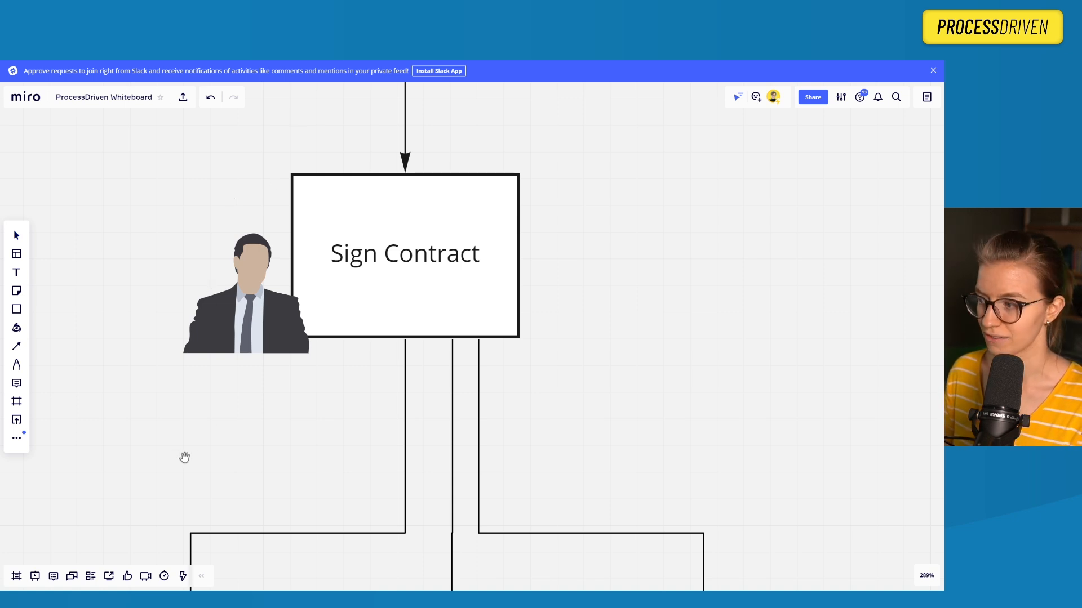
scroll(175, 349, "down", 10)
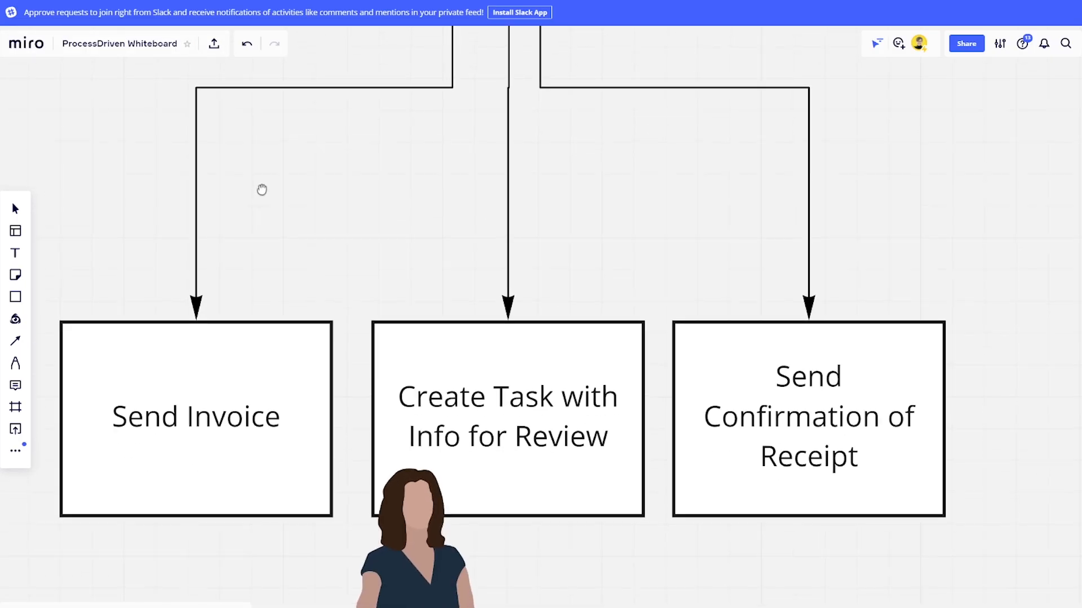
scroll(262, 189, "down", 2)
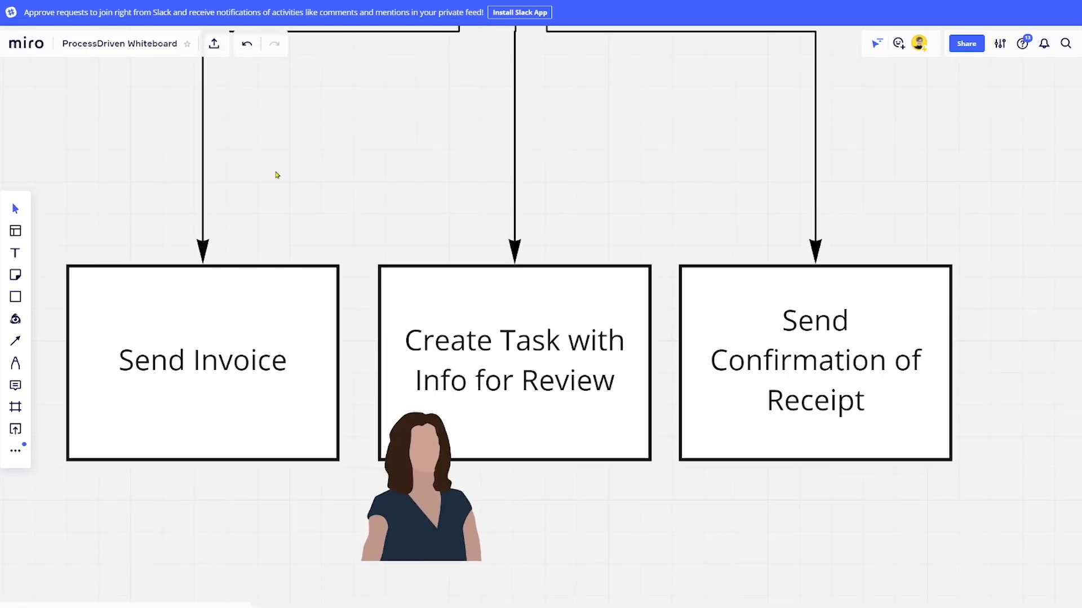
left_click(244, 313)
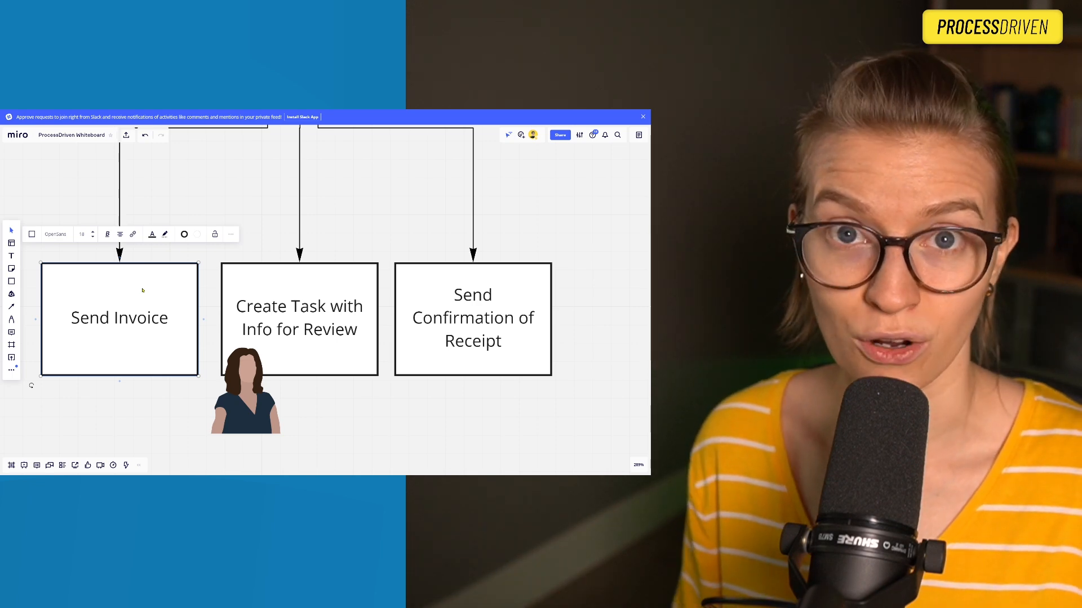
left_click(486, 329)
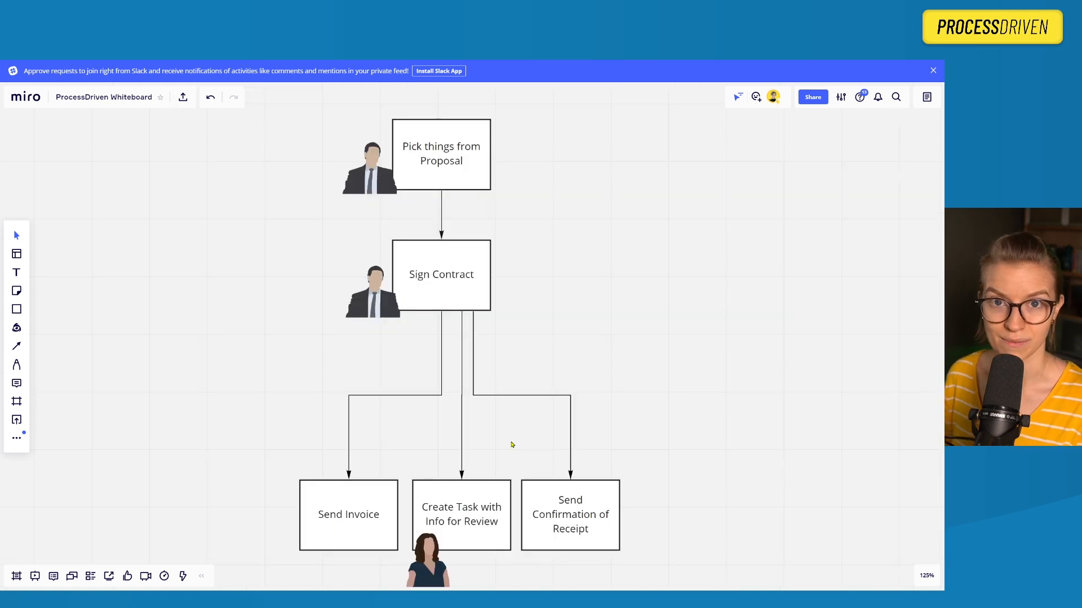
- Examine the second version of the flowchart with app logos, focusing on the contract form and the three automation links
scroll(620, 311, "right", 5)
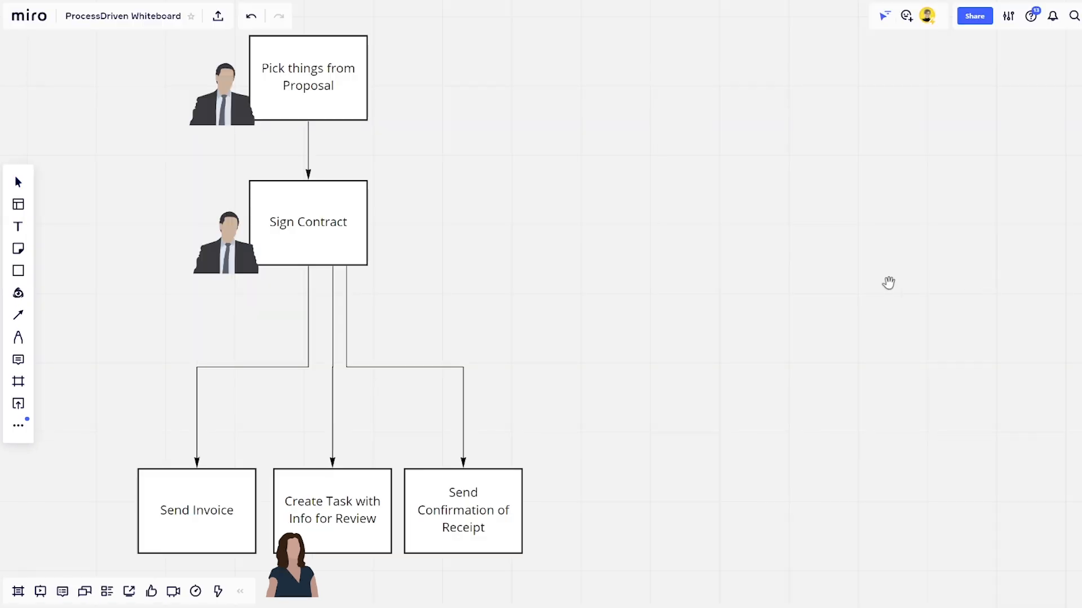
scroll(888, 283, "right", 5)
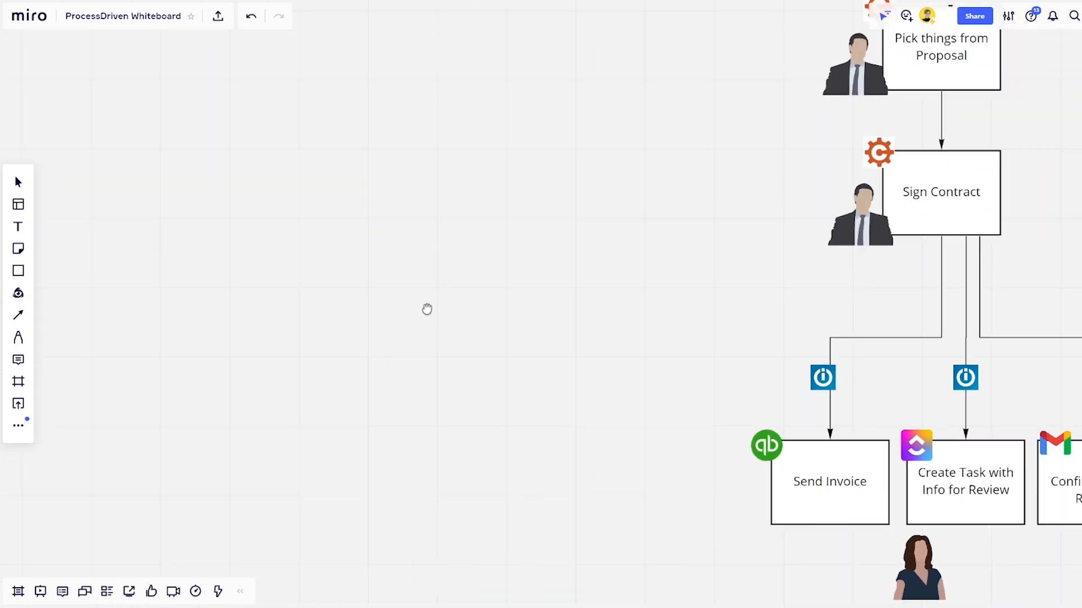
scroll(428, 309, "down", 2)
left_click_drag(221, 291, 133, 360)
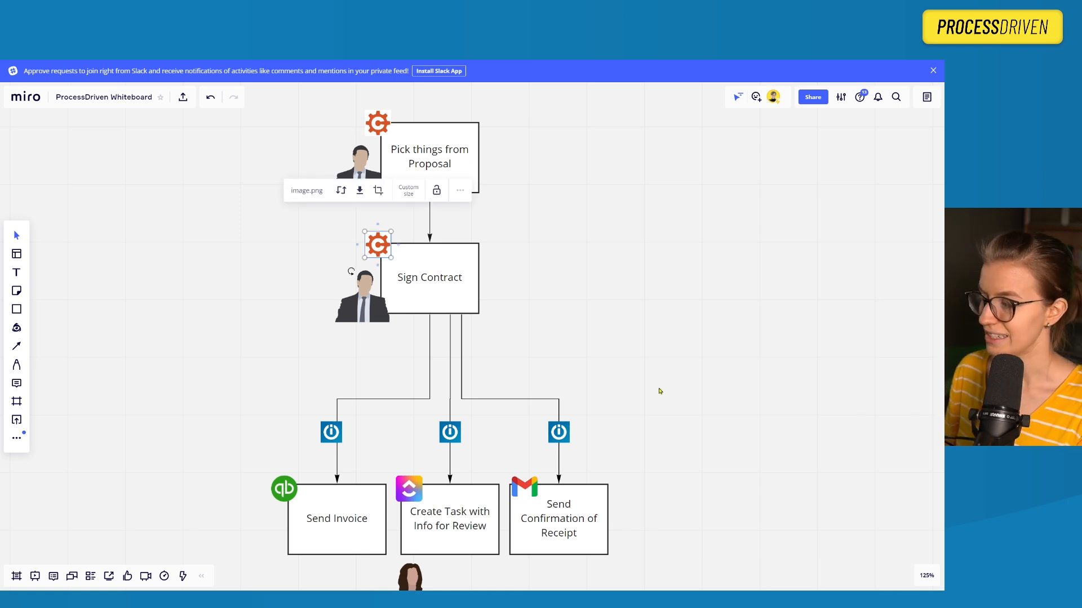
left_click_drag(688, 416, 248, 451)
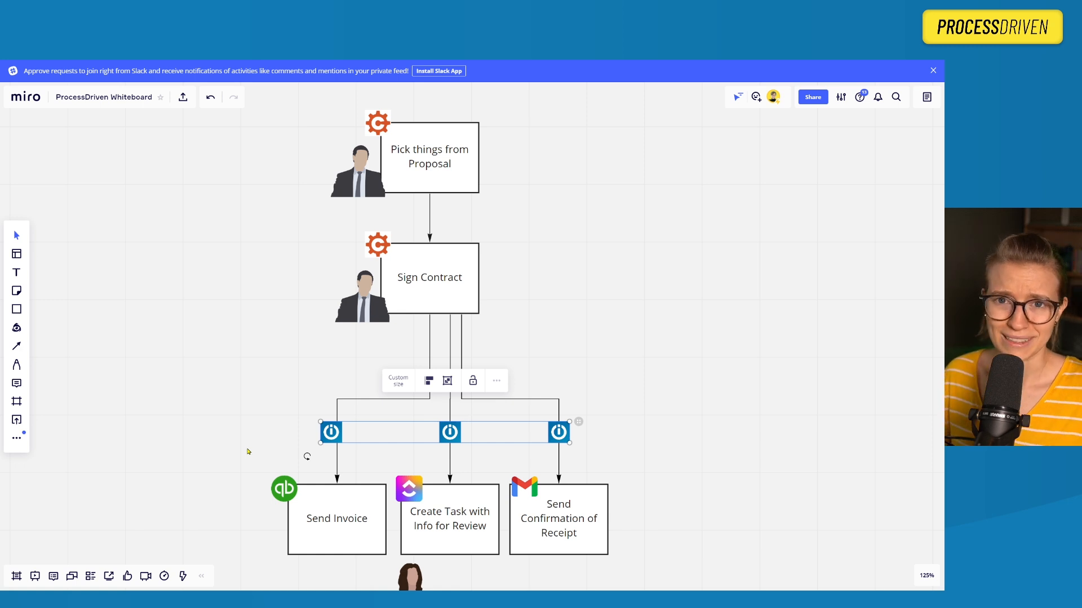
left_click(615, 248)
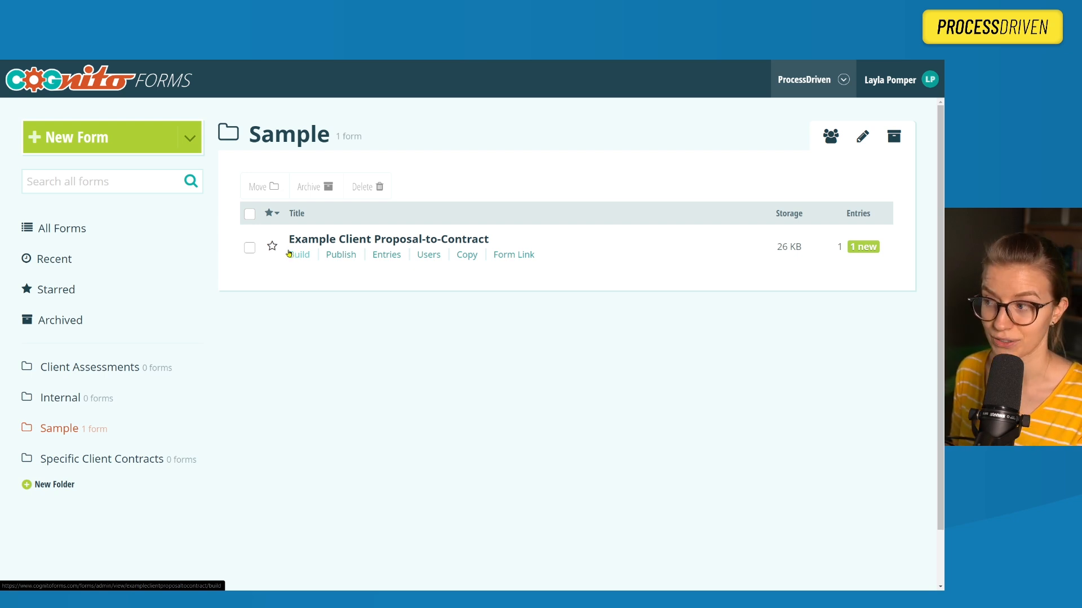
- Open the Example Client Proposal-to-Contract form in Cognito Forms and fill in the legal name, business name Acme Co. and business e-mail
left_click(290, 253)
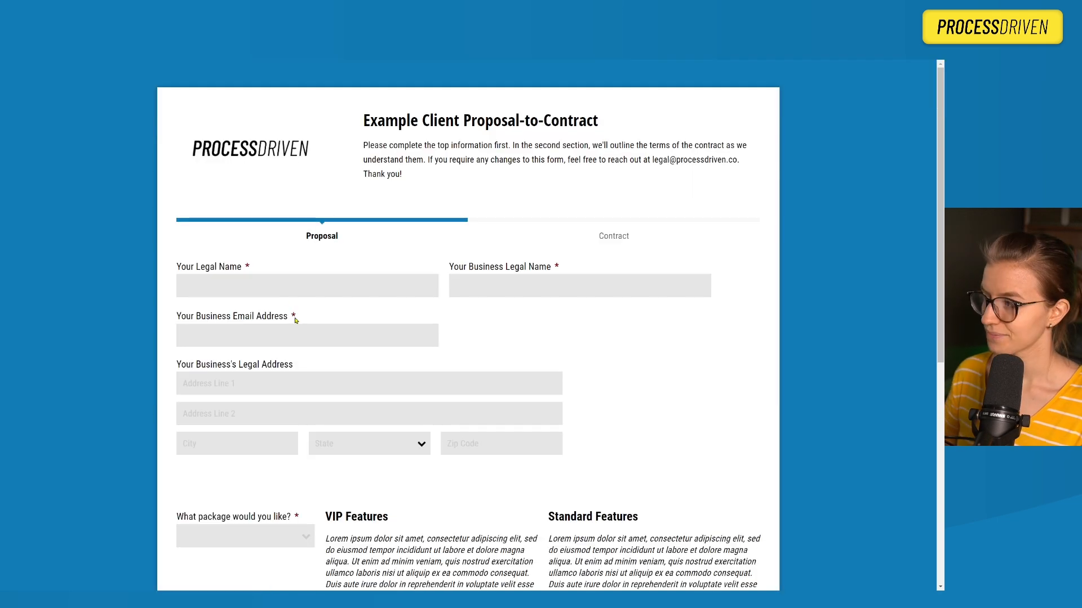
left_click_drag(454, 174, 367, 110)
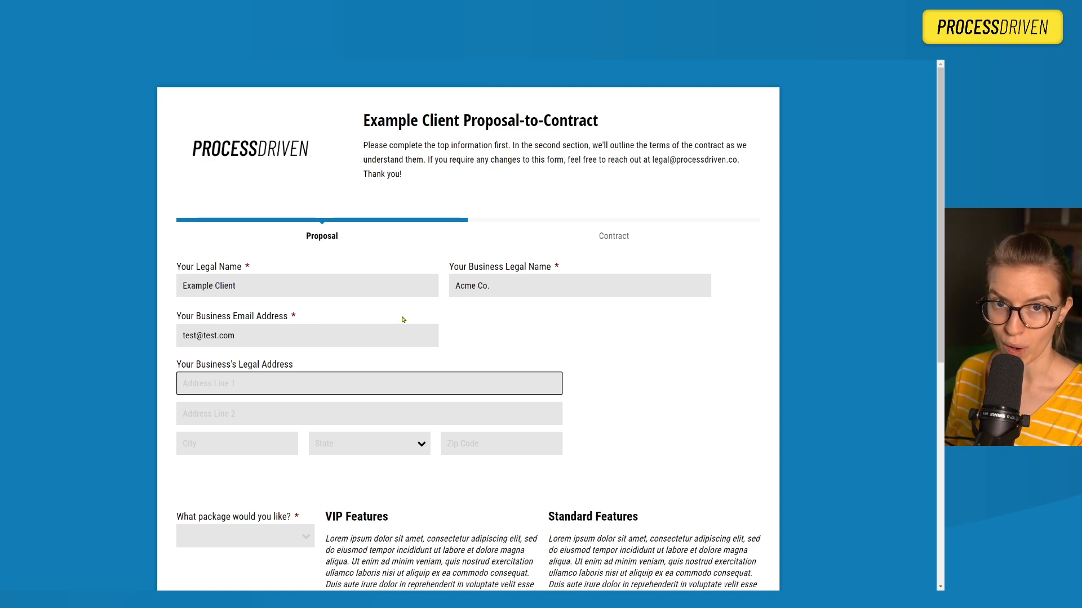
scroll(391, 321, "down", 6)
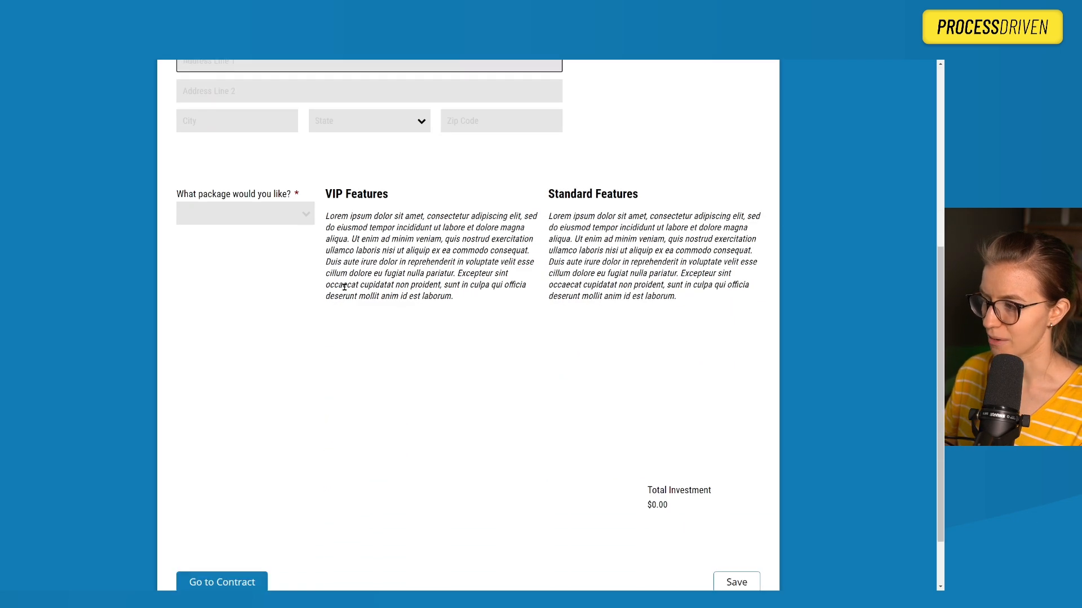
- Choose the VIP Rate - $2,000.00 package in the form and switch the choice to Standard Rate - $500.00
scroll(254, 321, "up", 2)
left_click(242, 322)
left_click(230, 351)
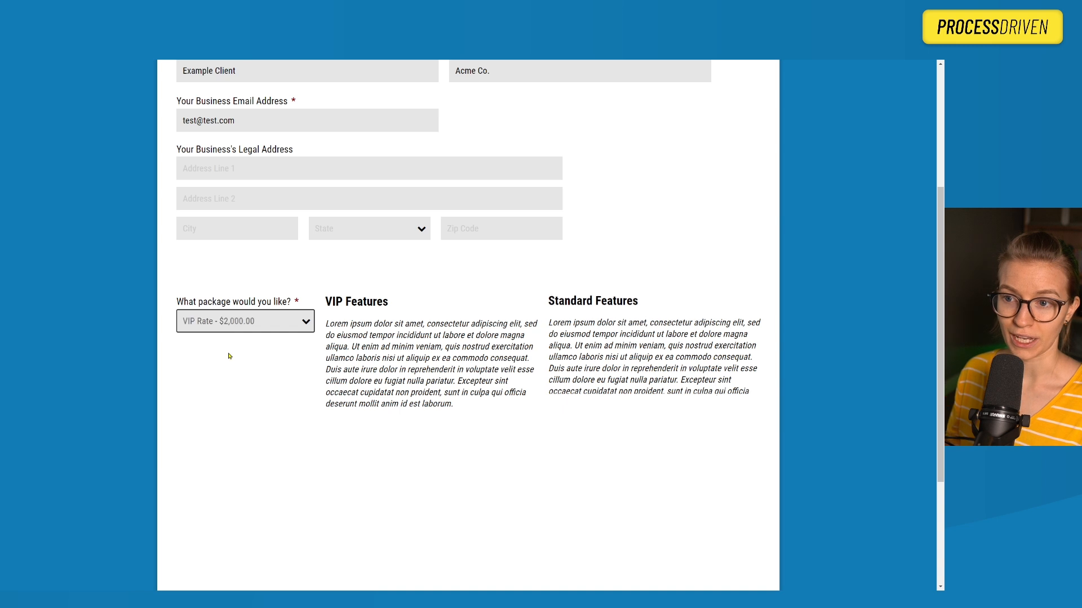
left_click(227, 327)
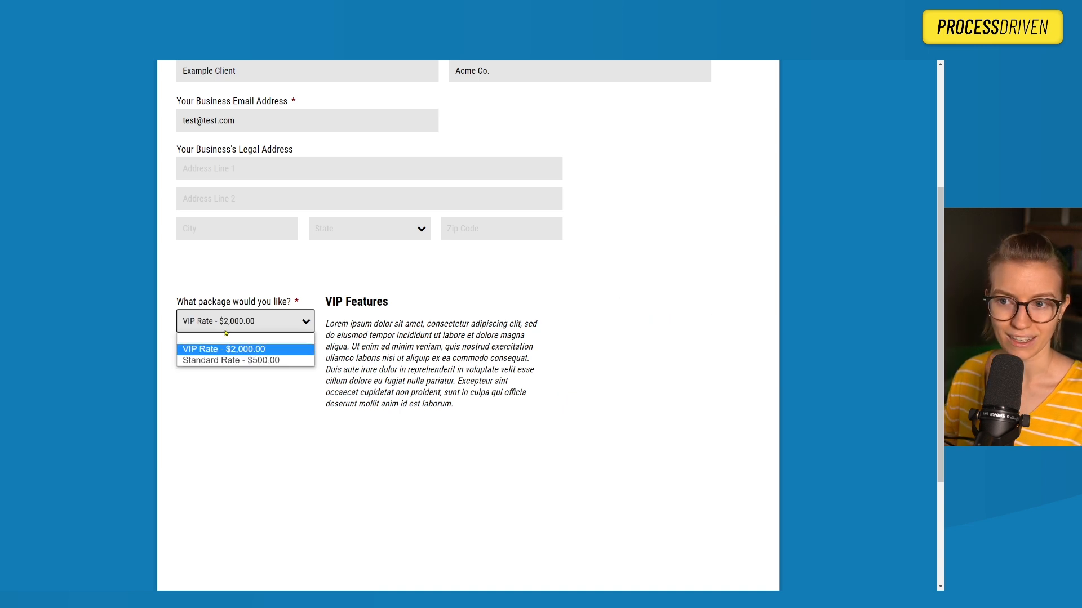
left_click(230, 361)
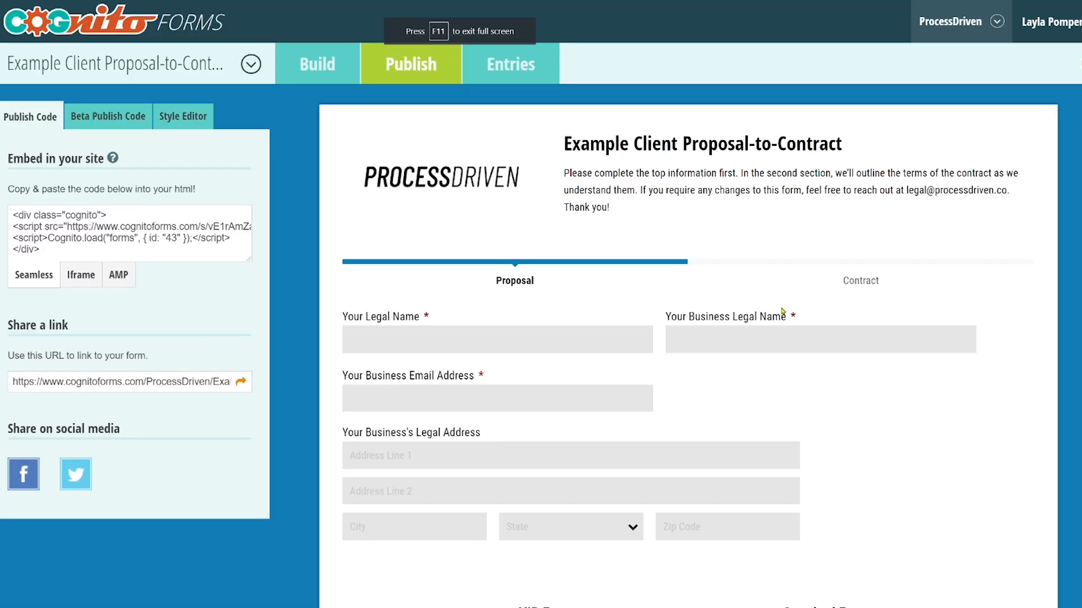
- Open the form for building and inspect the VIP Features content block and the condition that controls when it shows
scroll(778, 311, "down", 5)
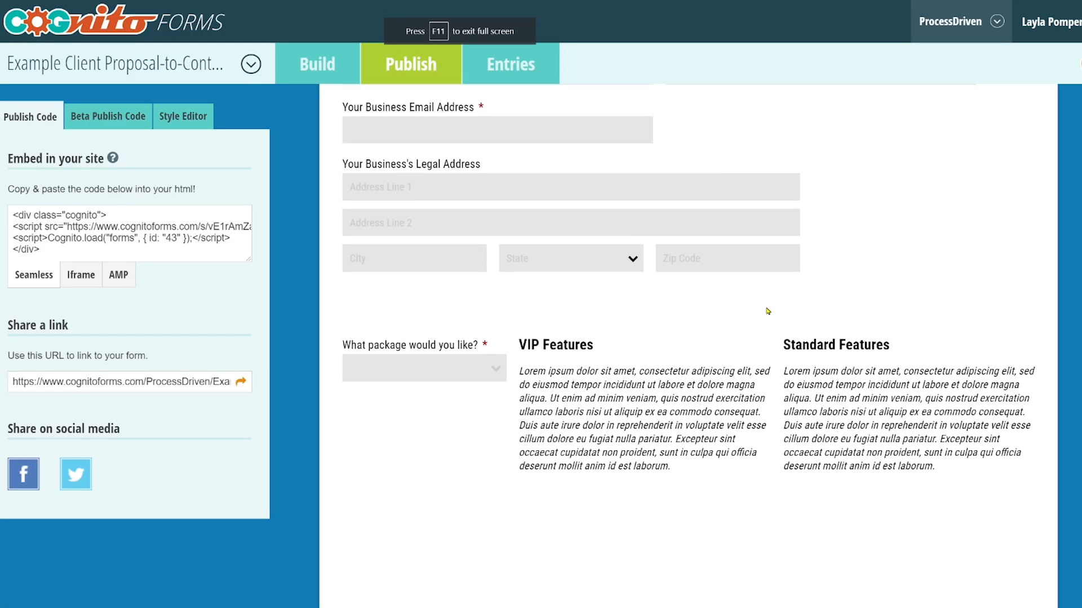
left_click(308, 78)
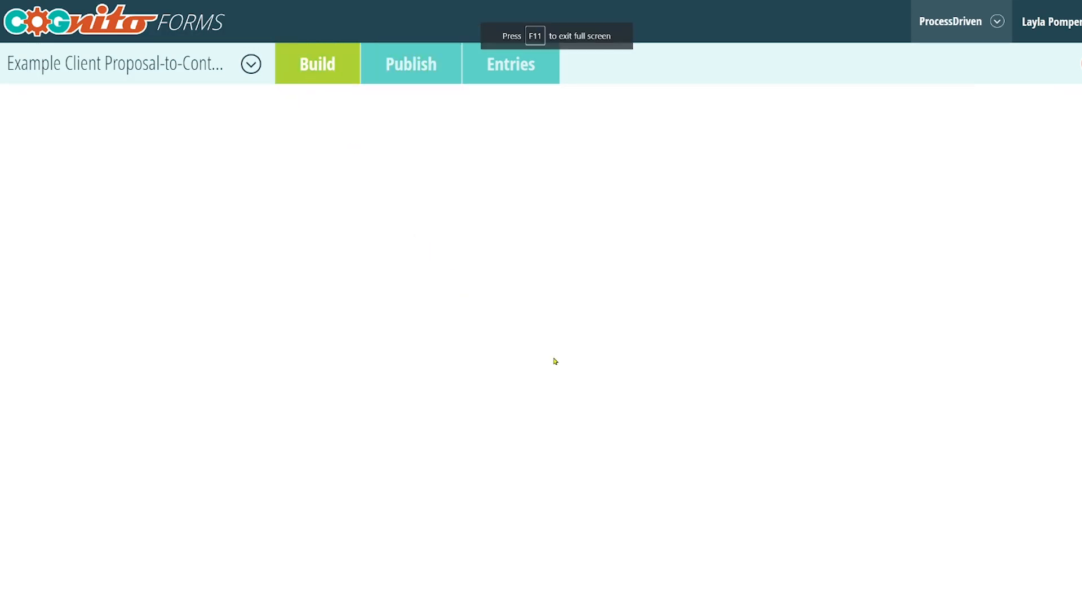
scroll(514, 178, "down", 7)
scroll(649, 333, "up", 3)
left_click(648, 334)
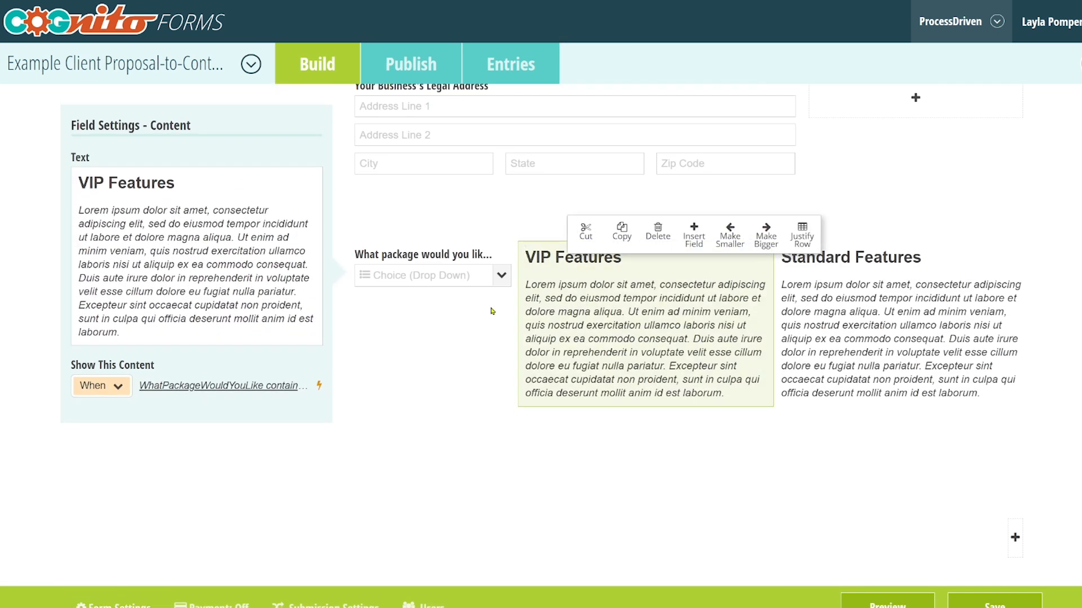
left_click(155, 229)
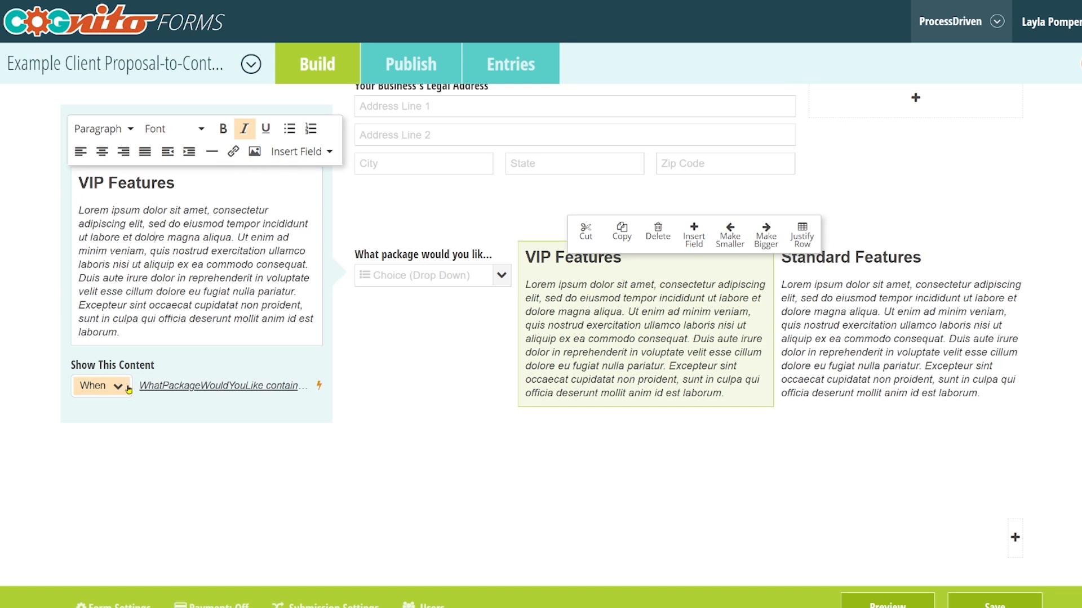
left_click(146, 388)
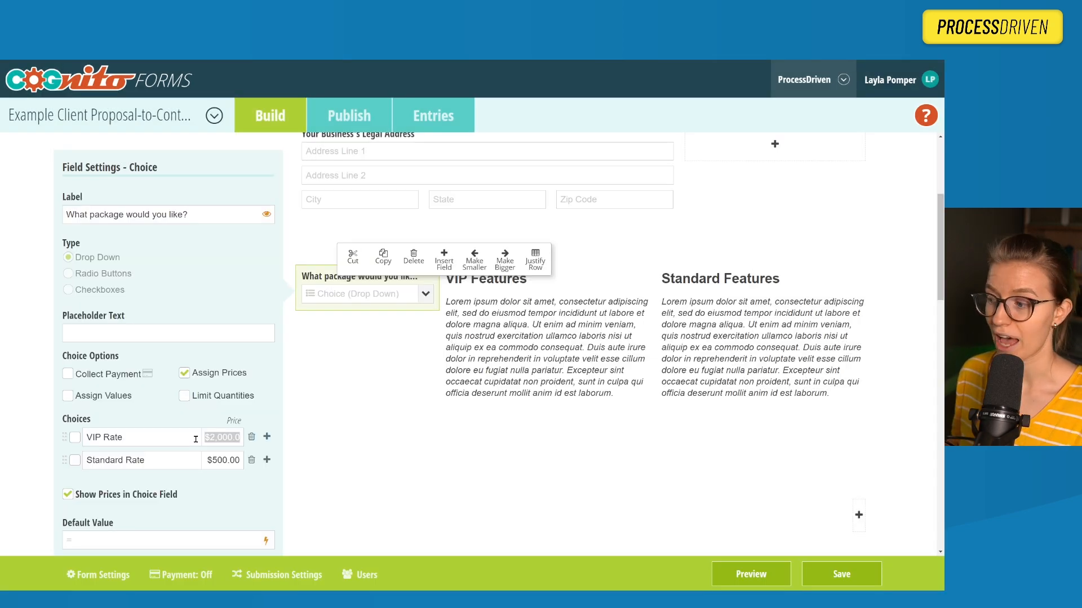
- Review the prices of the VIP Rate and Standard Rate choices and the Assign Prices option in the package field
double_click(230, 459)
double_click(221, 429)
double_click(220, 439)
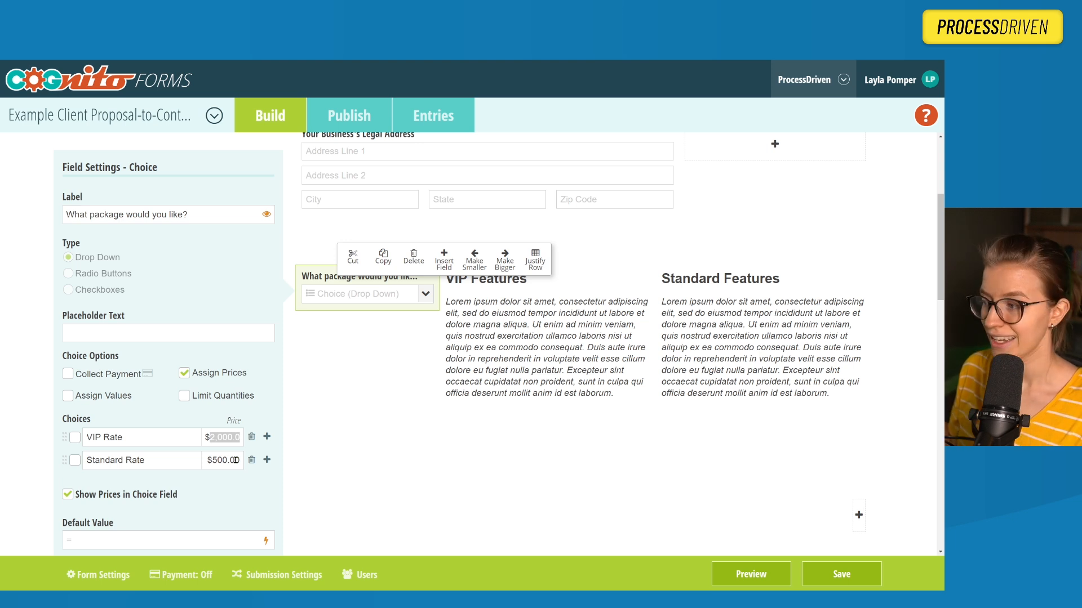
left_click(184, 375)
left_click(185, 375)
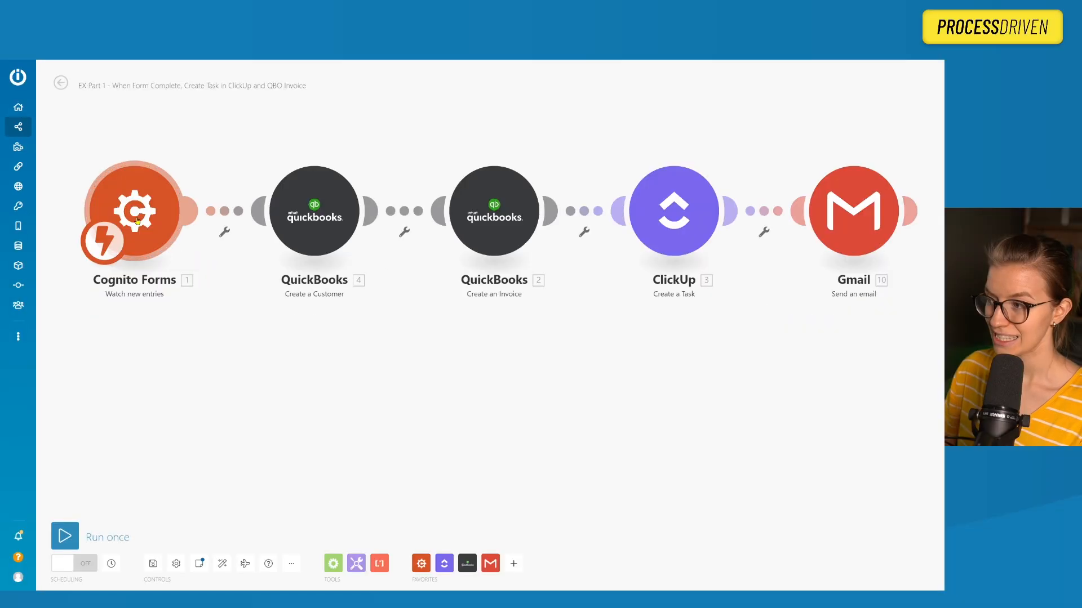
- Try setting up a webhook named lkjlkjlkj for the Example Client Proposal-to-Contract form in Integromat's Cognito Forms module, and cancel it
left_click(138, 225)
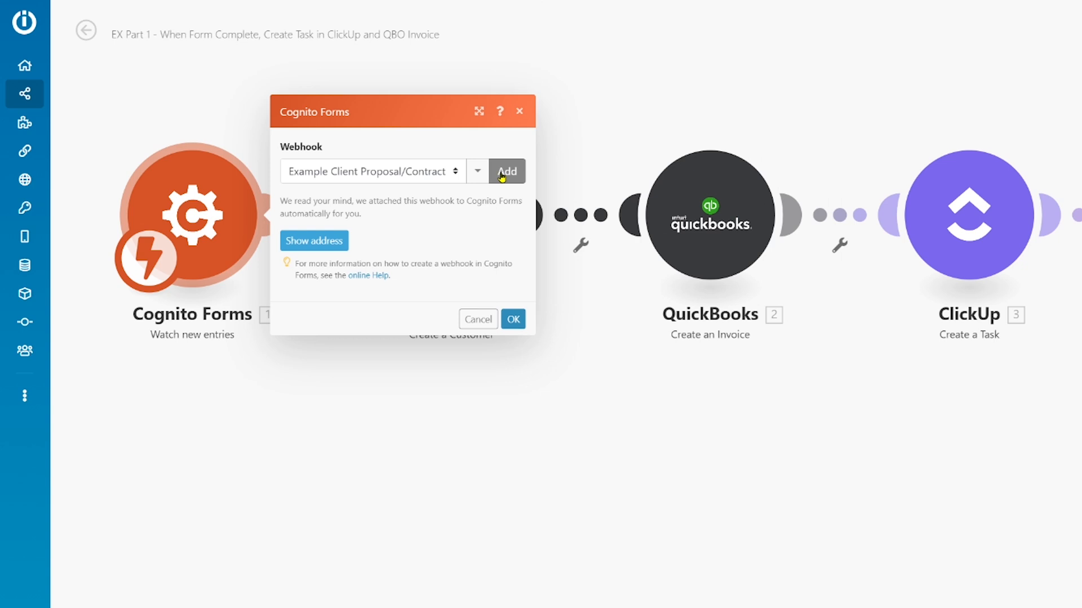
left_click(502, 175)
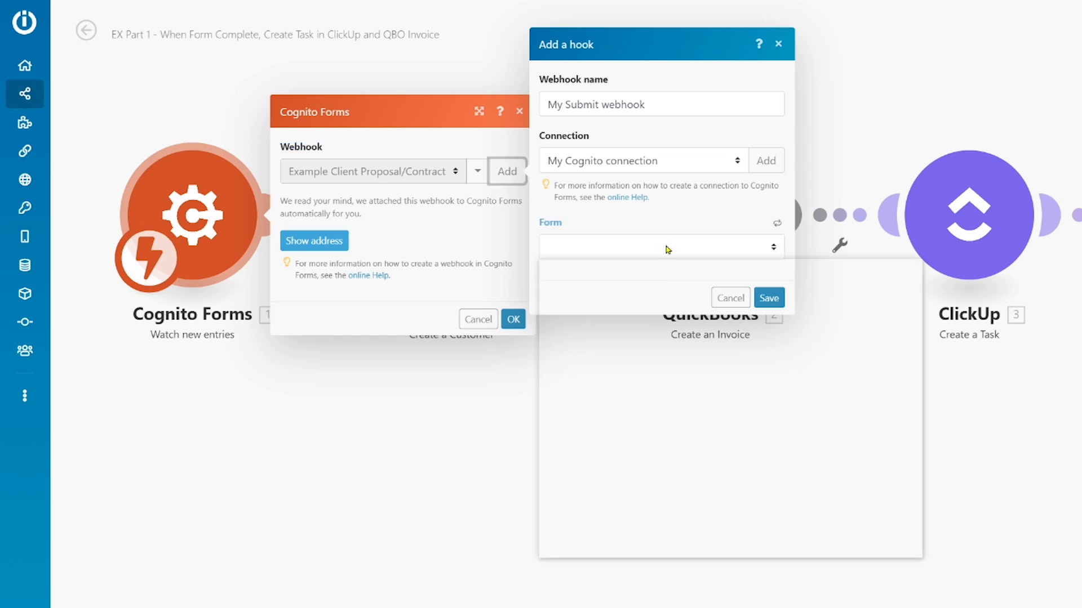
left_click(667, 249)
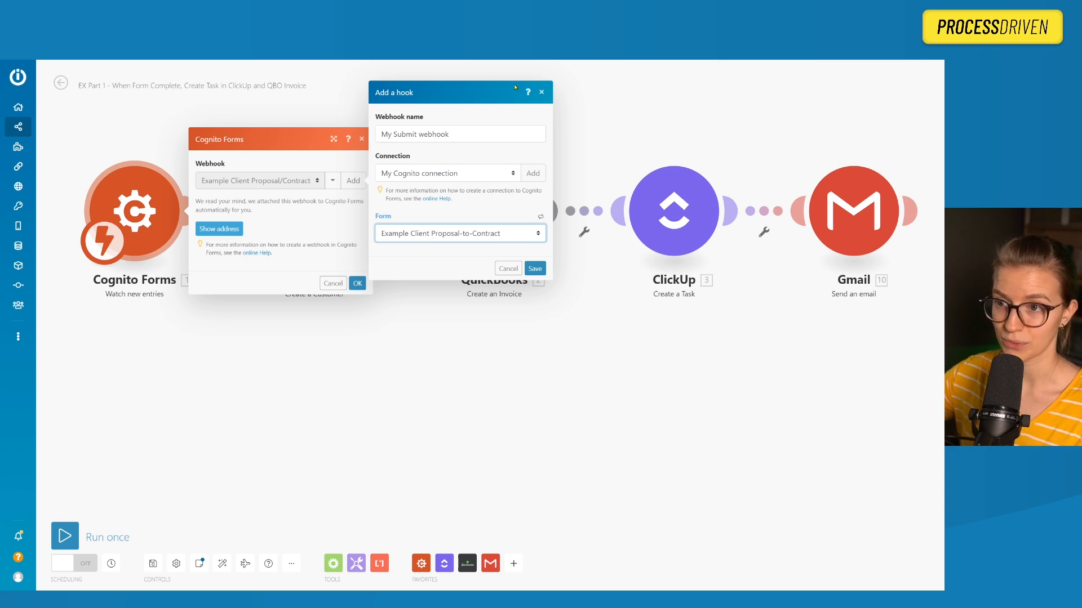
triple_click(480, 134)
key("BackSpace")
type("lkjlkjlkj")
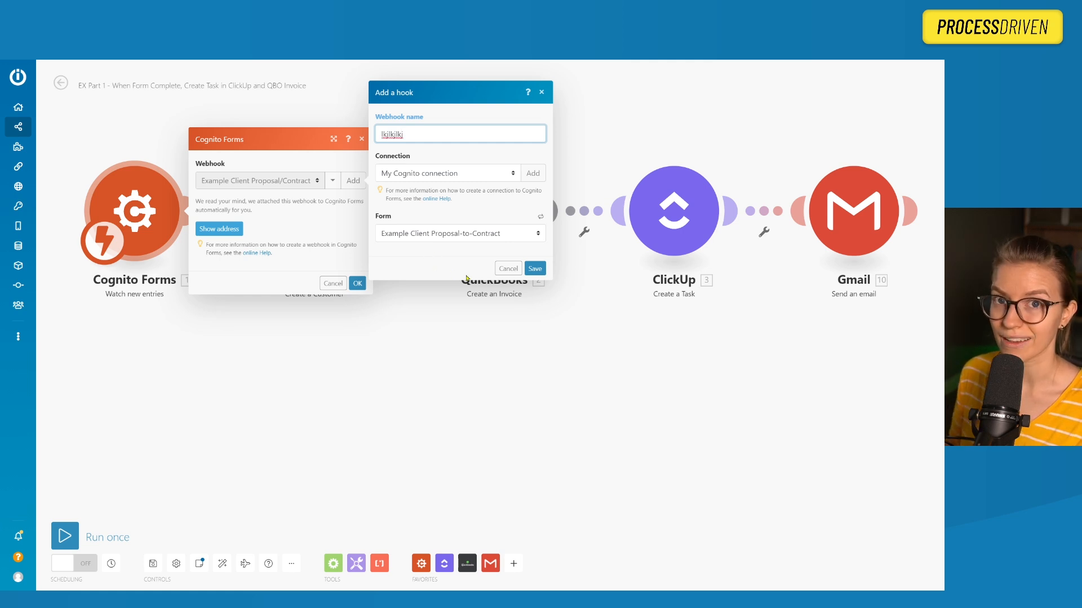
left_click(509, 268)
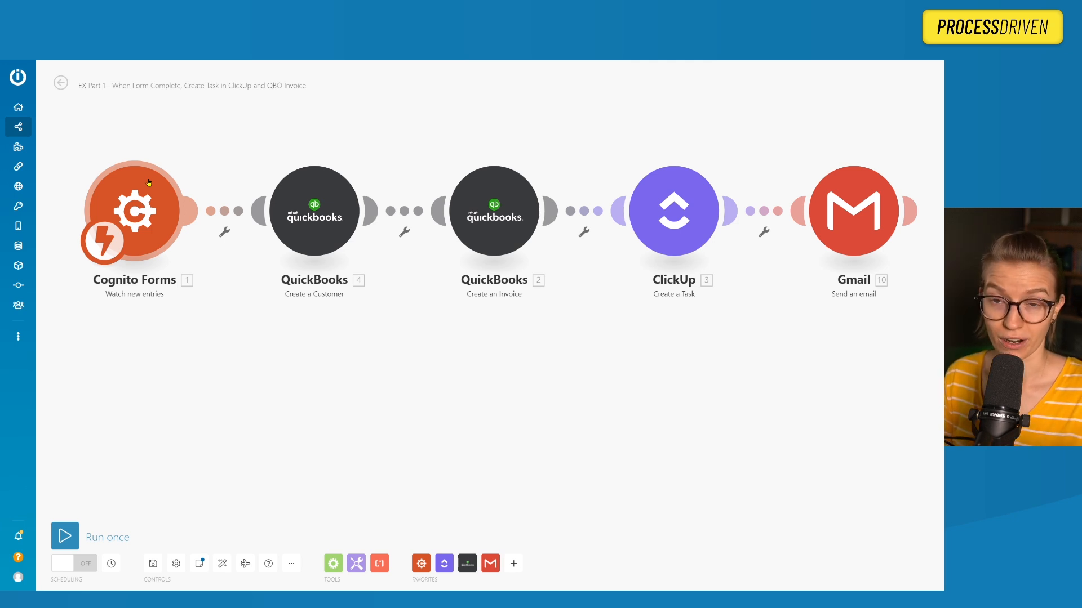
- Check when the scenario is set to run in the Cognito Forms trigger's schedule setting
left_click(104, 246)
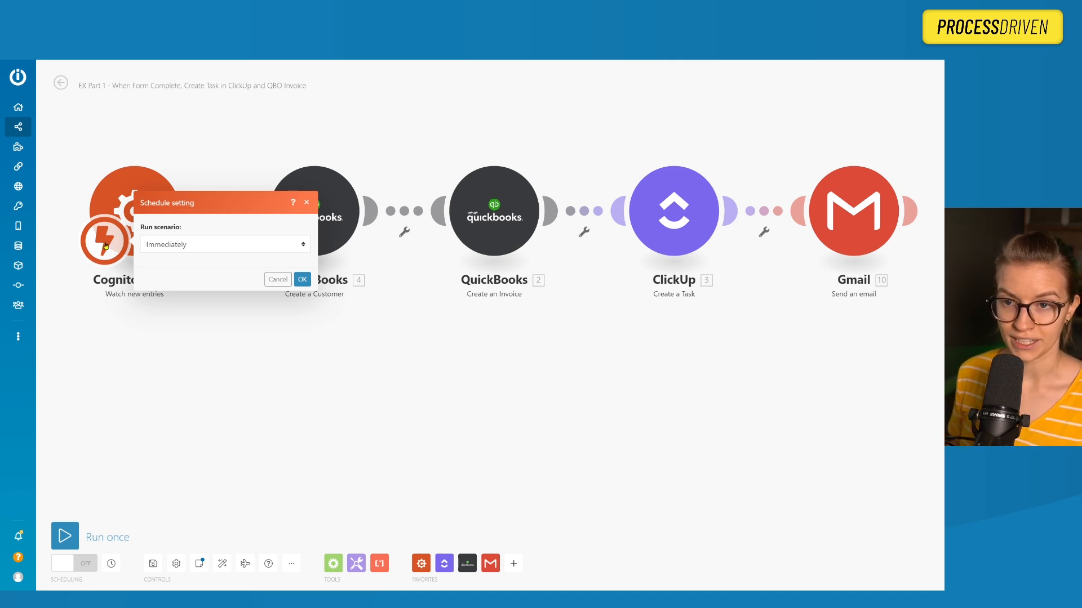
left_click(154, 95)
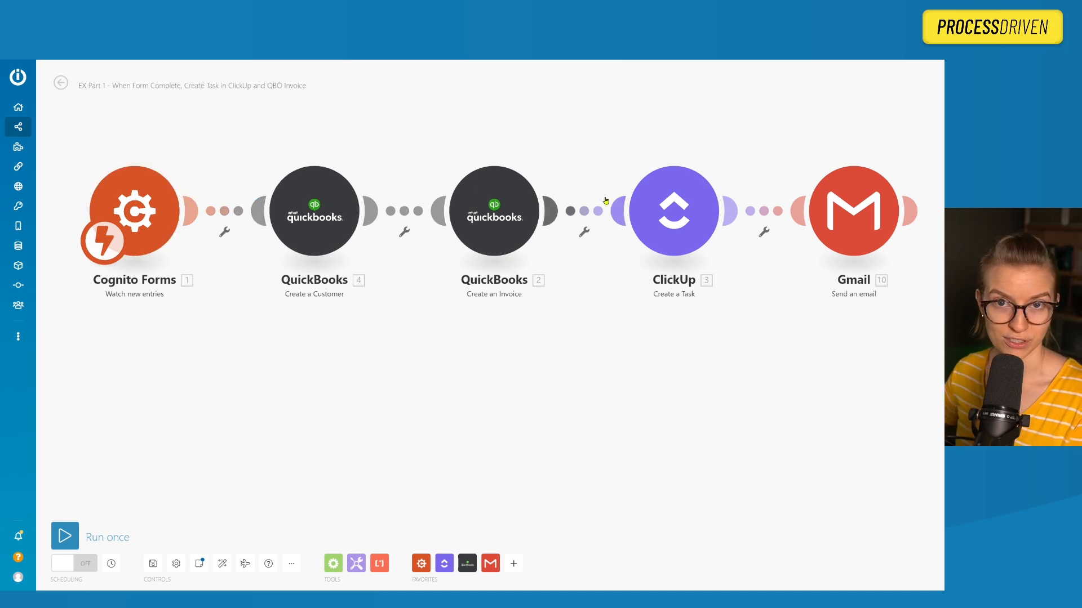
left_click(107, 246)
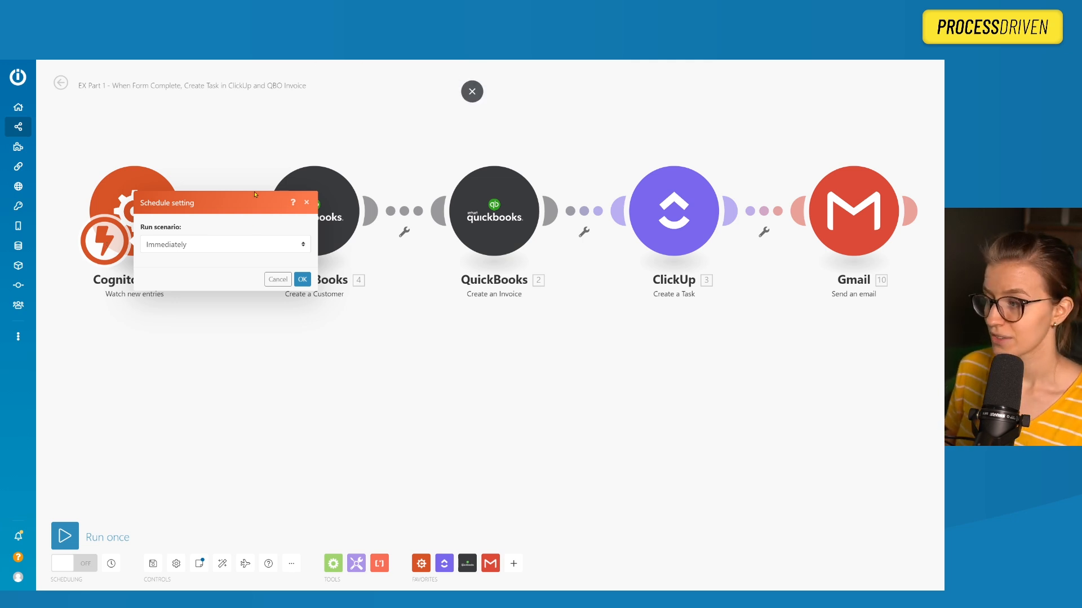
left_click(302, 280)
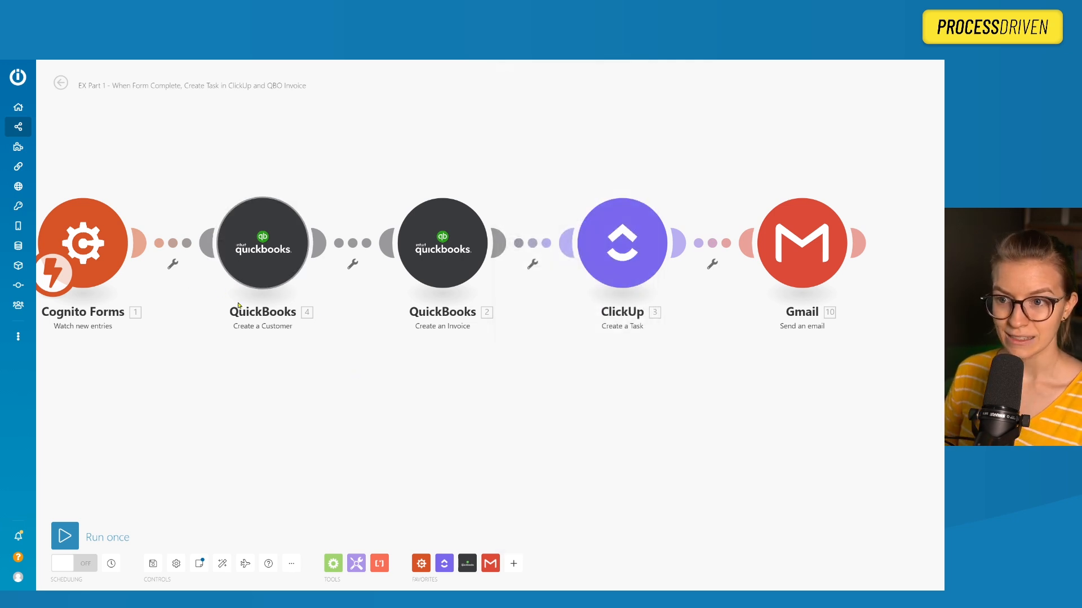
- Search the QuickBooks modules for "custom" and add a Create a Customer module to the scenario
left_click(514, 563)
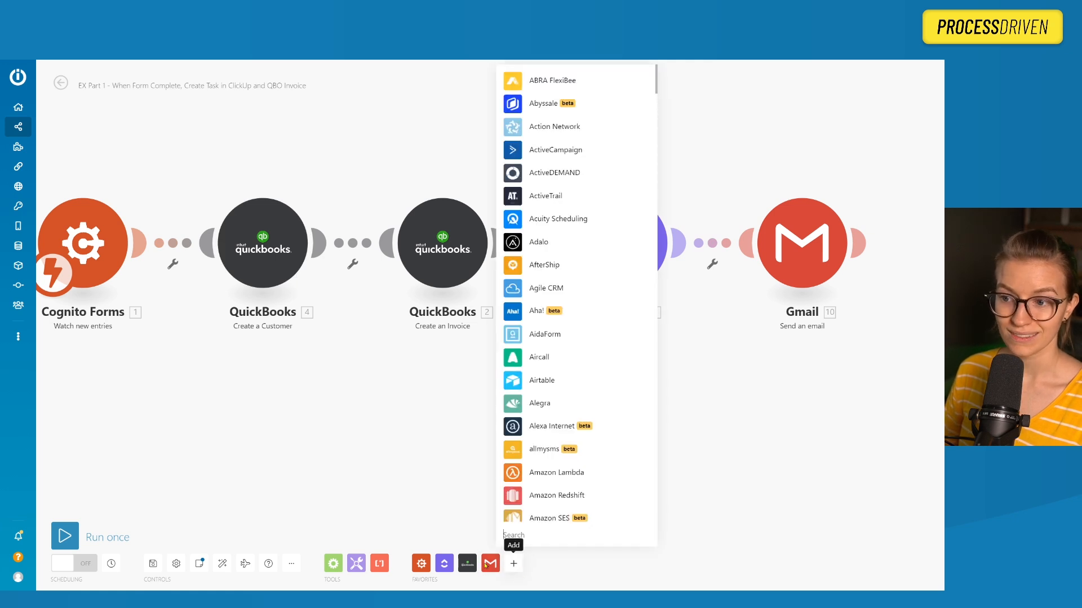
left_click(467, 564)
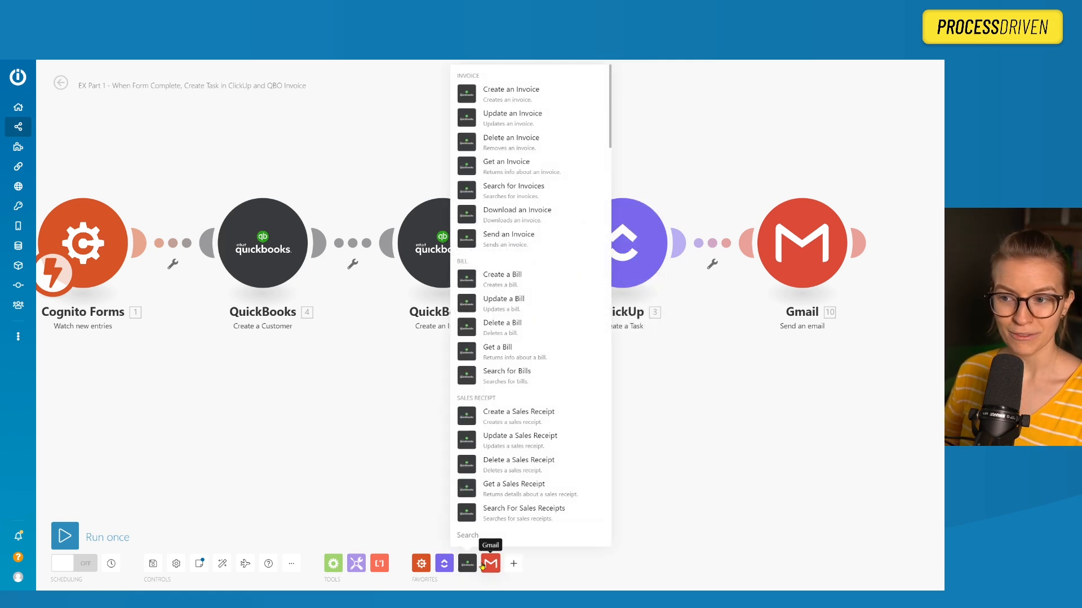
type("create")
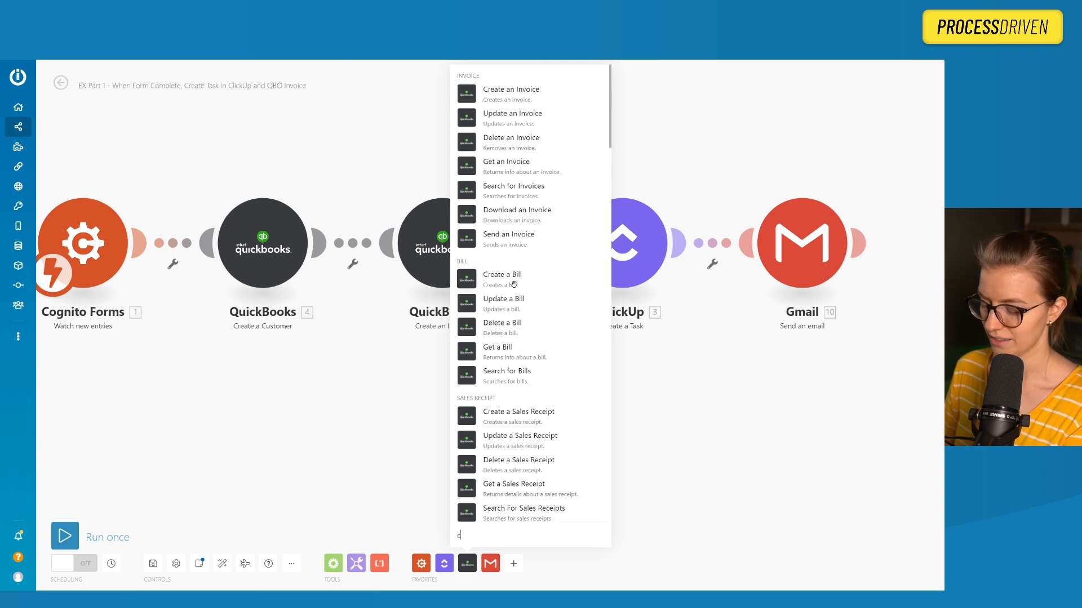
key("BackSpace")
key("BackSpace")
key("BackSpace")
key("BackSpace")
key("BackSpace")
type("ustom")
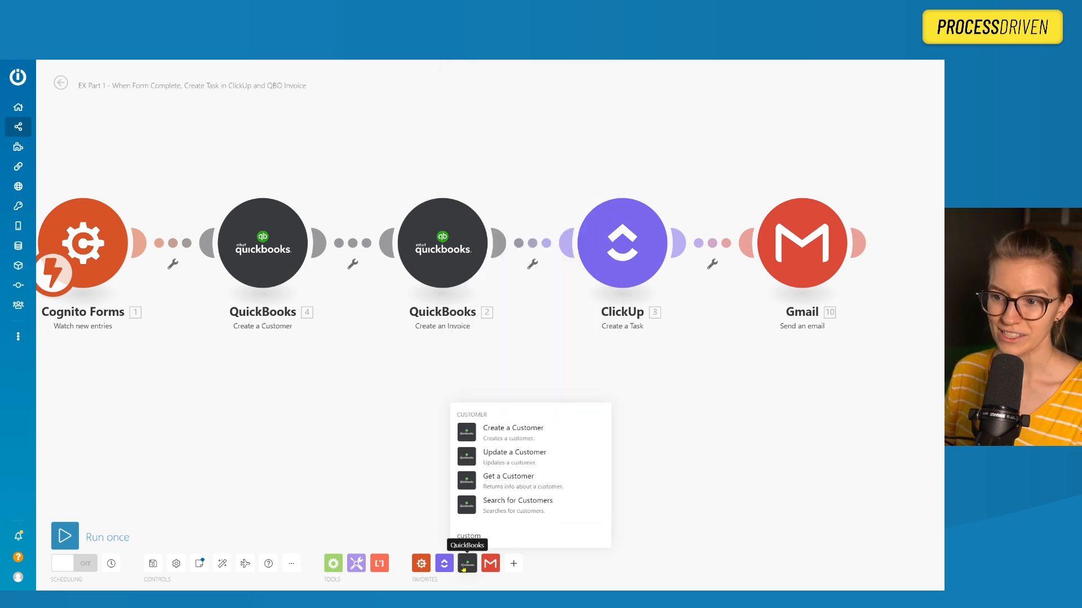
left_click(490, 432)
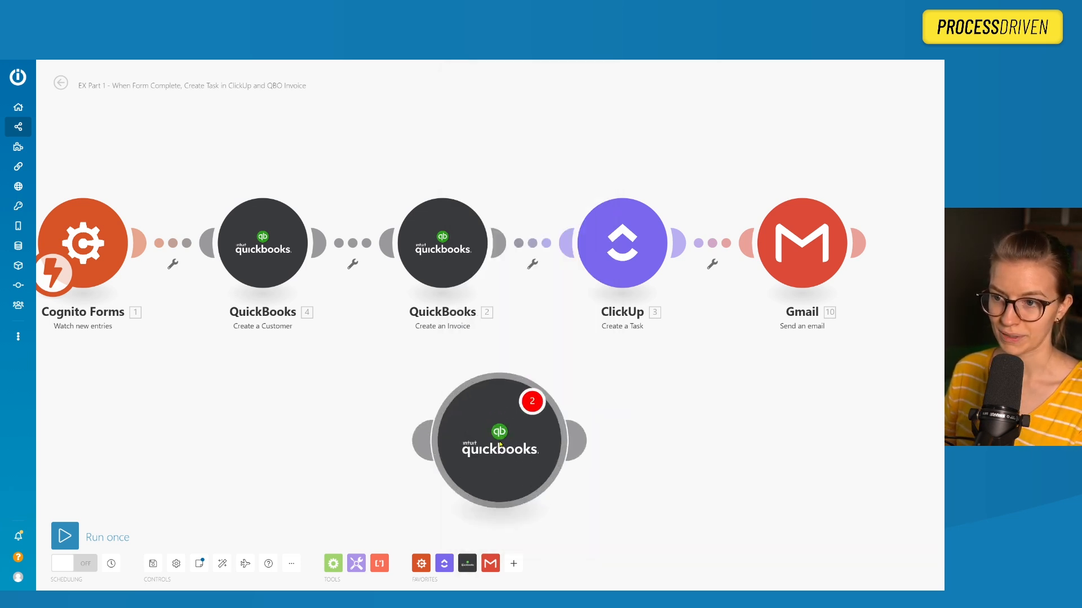
- Place the extra QuickBooks Create a Customer module beneath the existing customer module and delete it
left_click_drag(439, 489, 256, 389)
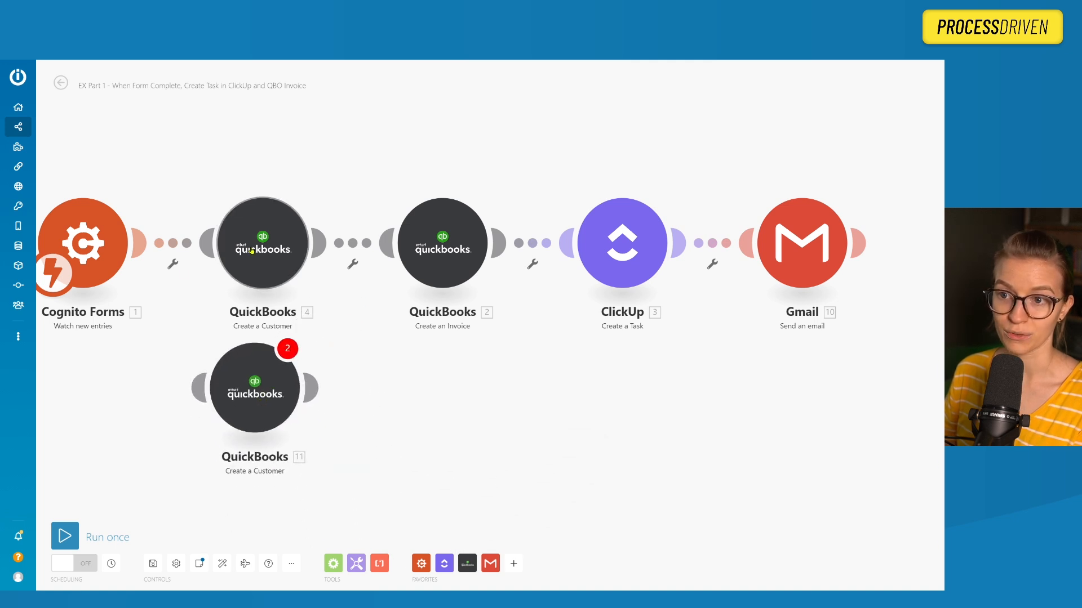
right_click(277, 387)
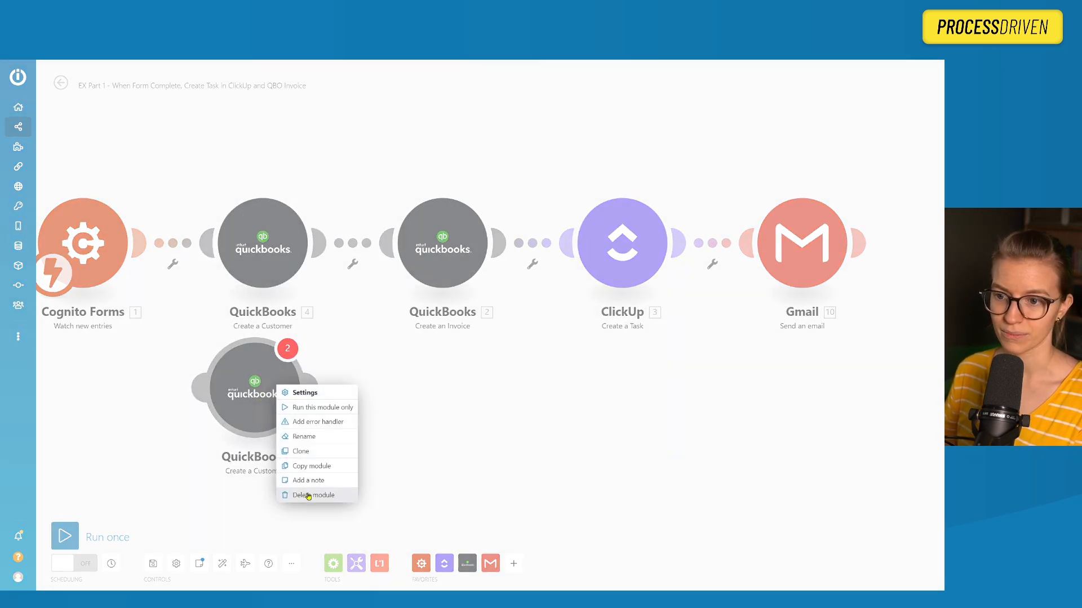
left_click(311, 497)
- Examine the Cognito Forms fields mapped to Display name, Given name and Company name in the existing Create a Customer module
left_click(275, 267)
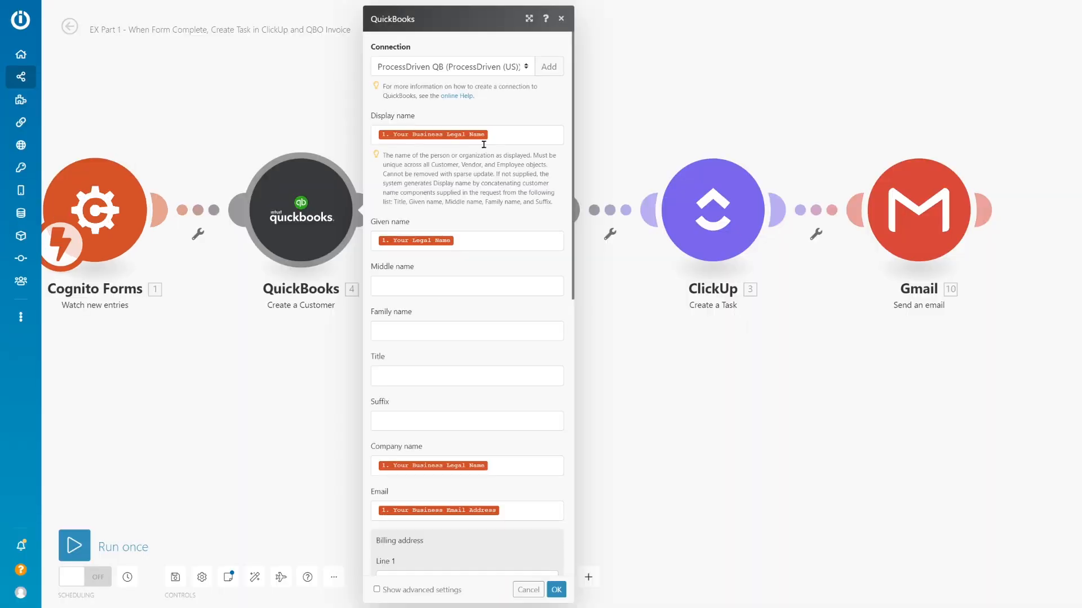
left_click(503, 133)
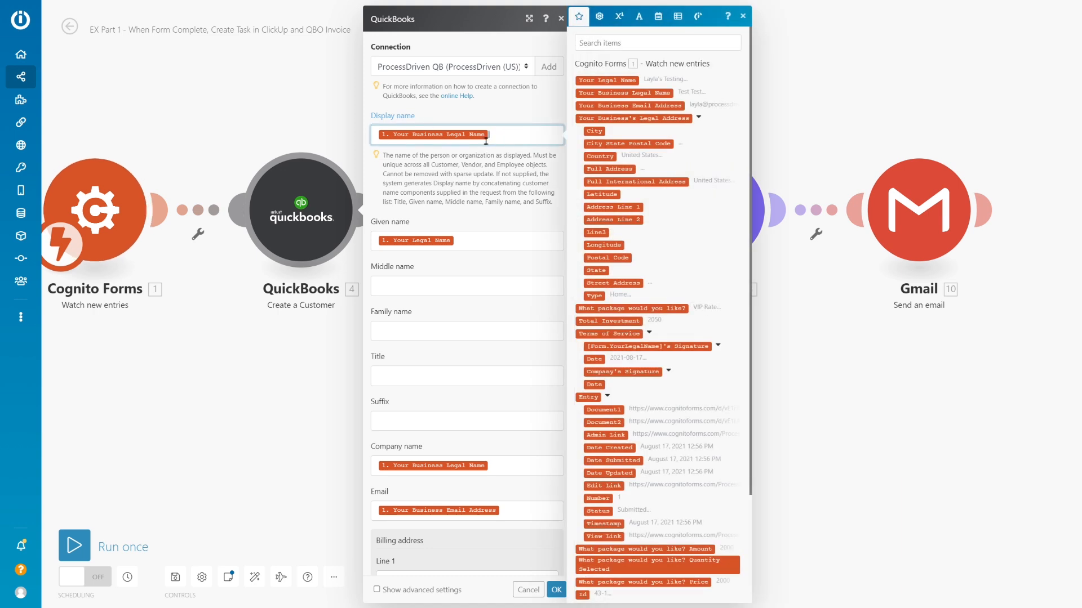
left_click(489, 242)
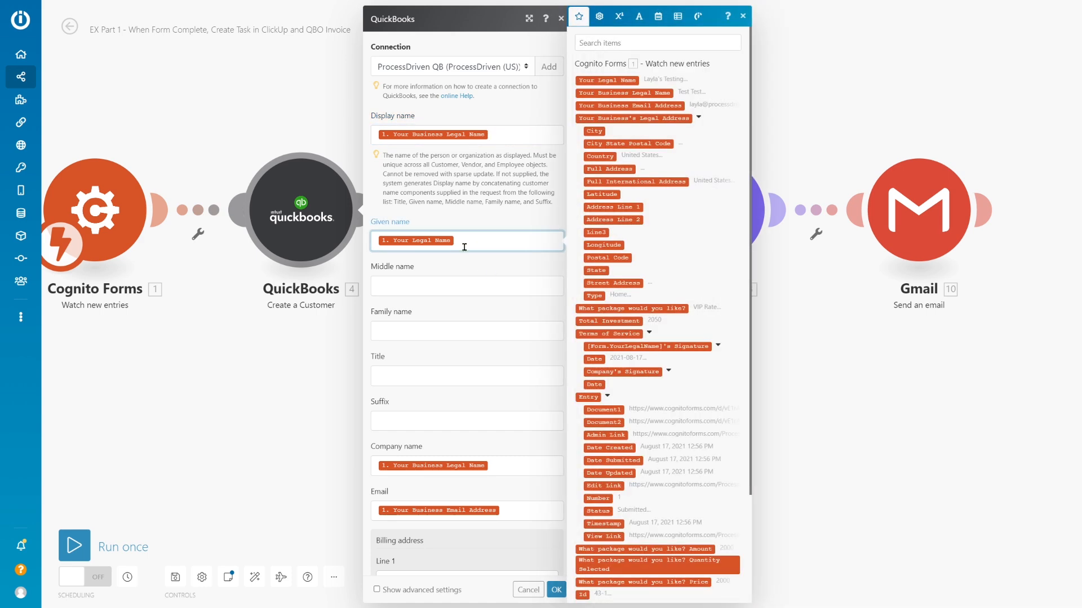
scroll(515, 338, "down", 2)
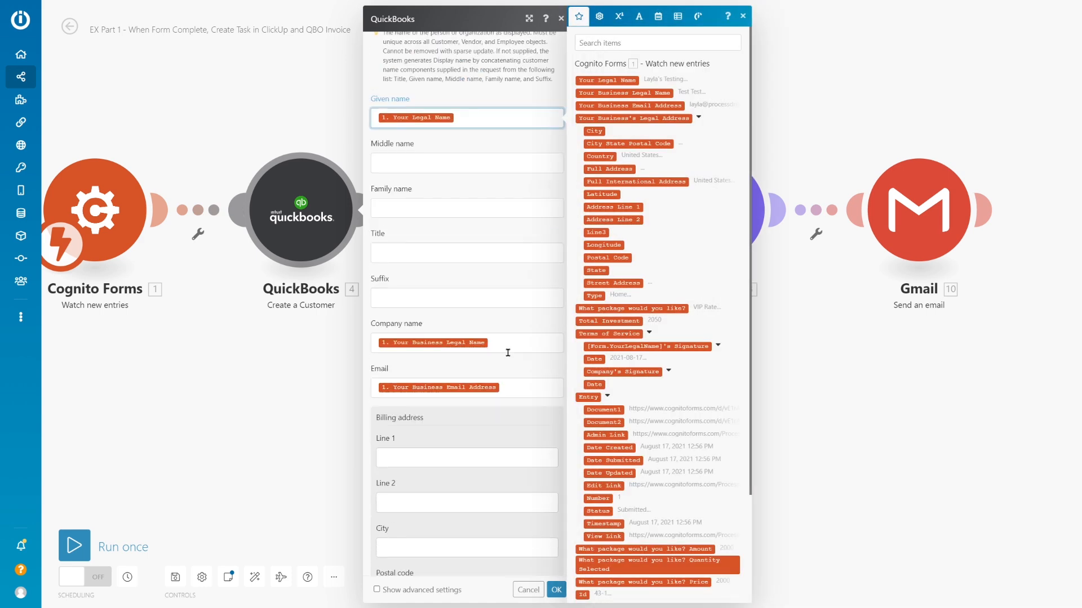
left_click(523, 351)
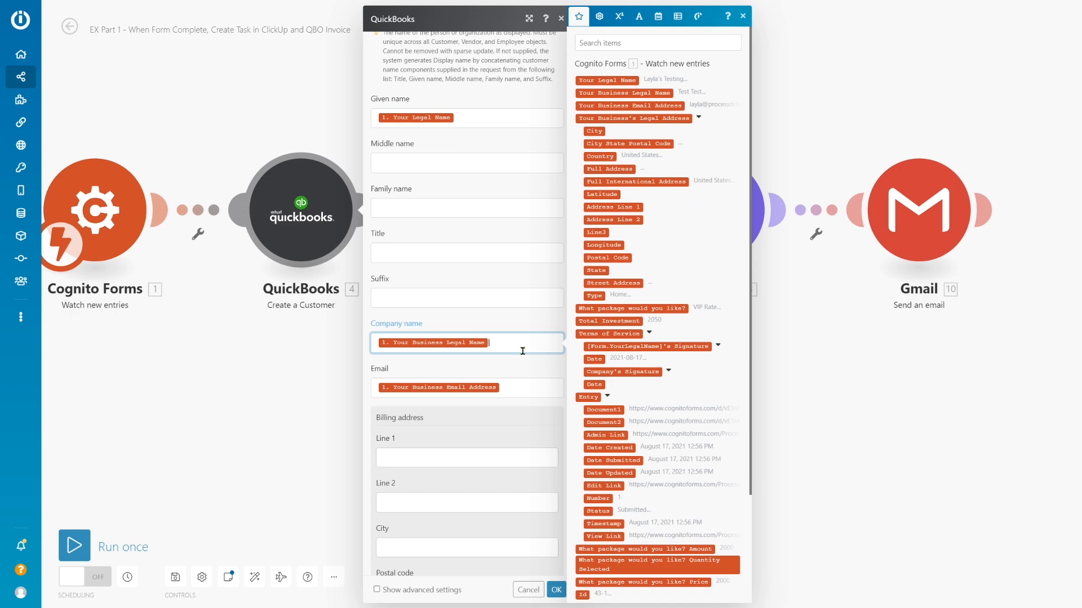
- Clear the customer module's Email mapping, look through the form fields available for it, and save the module settings
left_click(538, 392)
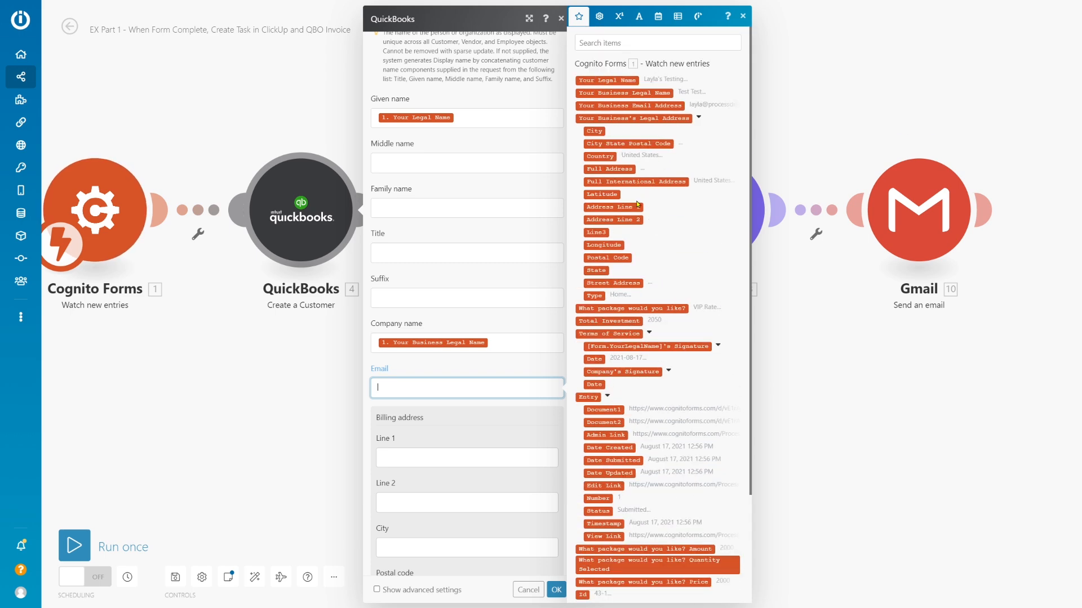
scroll(653, 510, "down", 3)
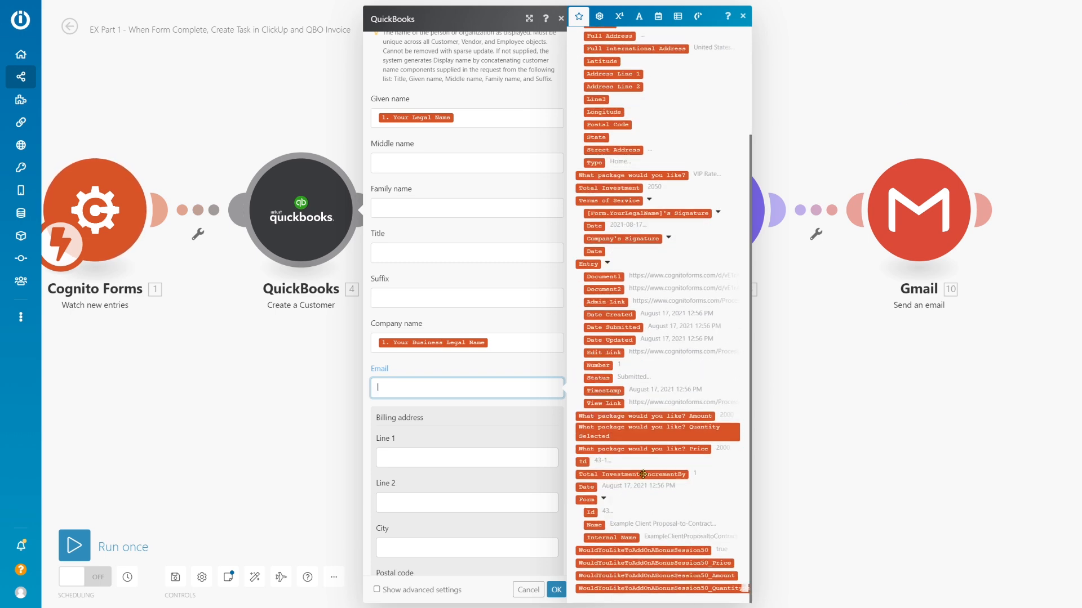
left_click(630, 338)
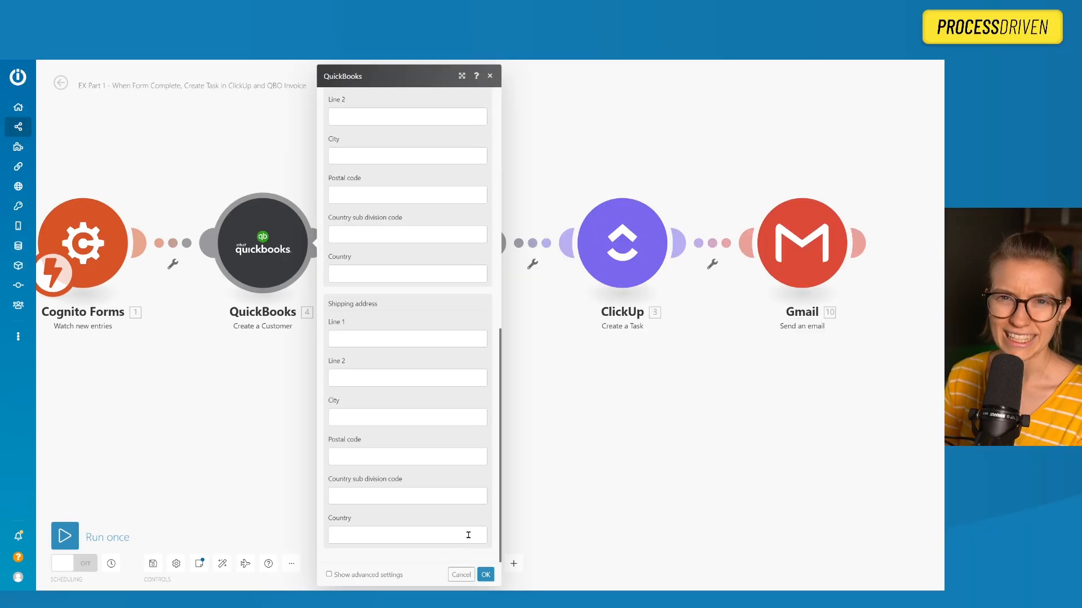
left_click(485, 574)
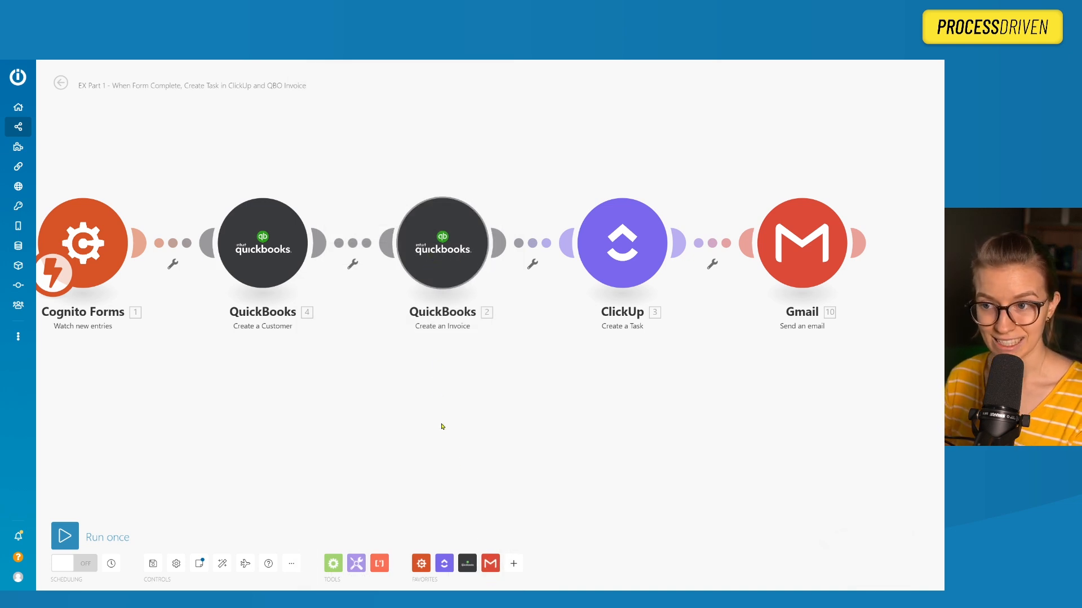
- Try adding a separate QuickBooks Create an Invoice module below the scenario and remove it
left_click(466, 569)
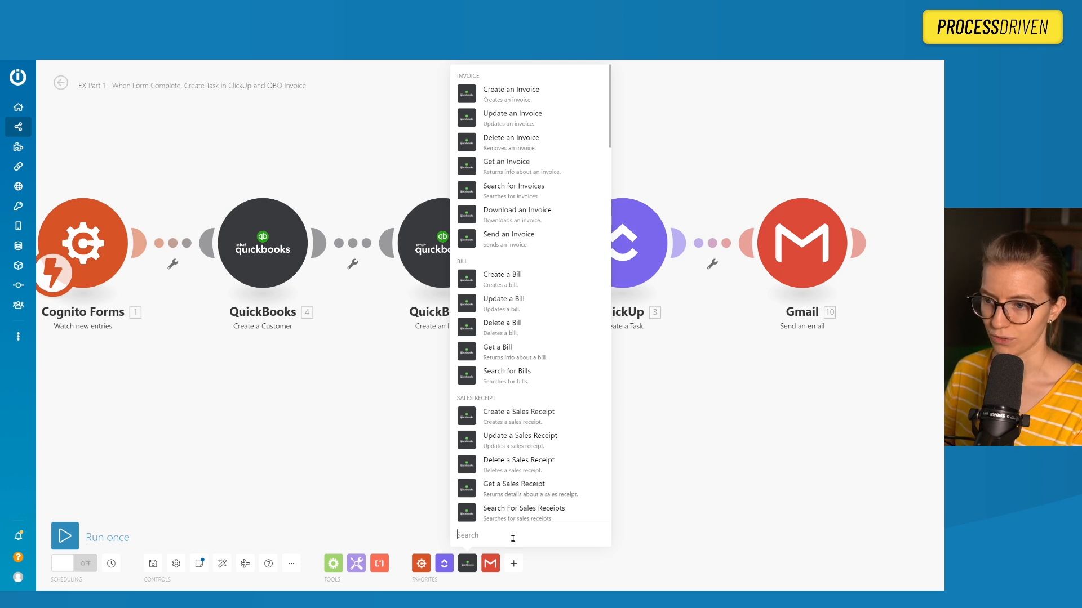
type("invoice")
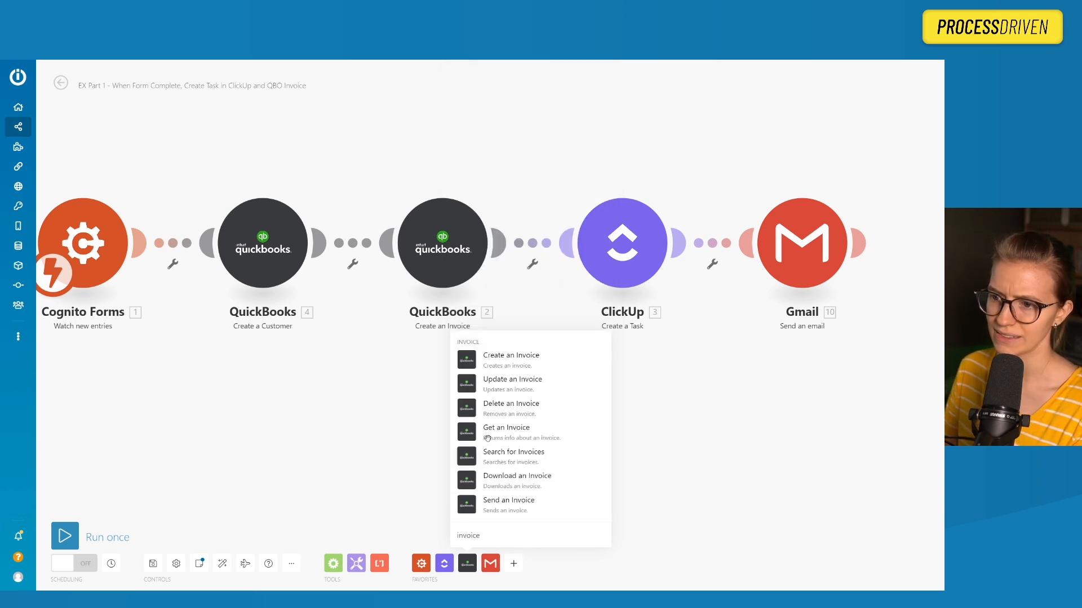
left_click(496, 361)
left_click_drag(499, 381, 433, 510)
right_click(439, 463)
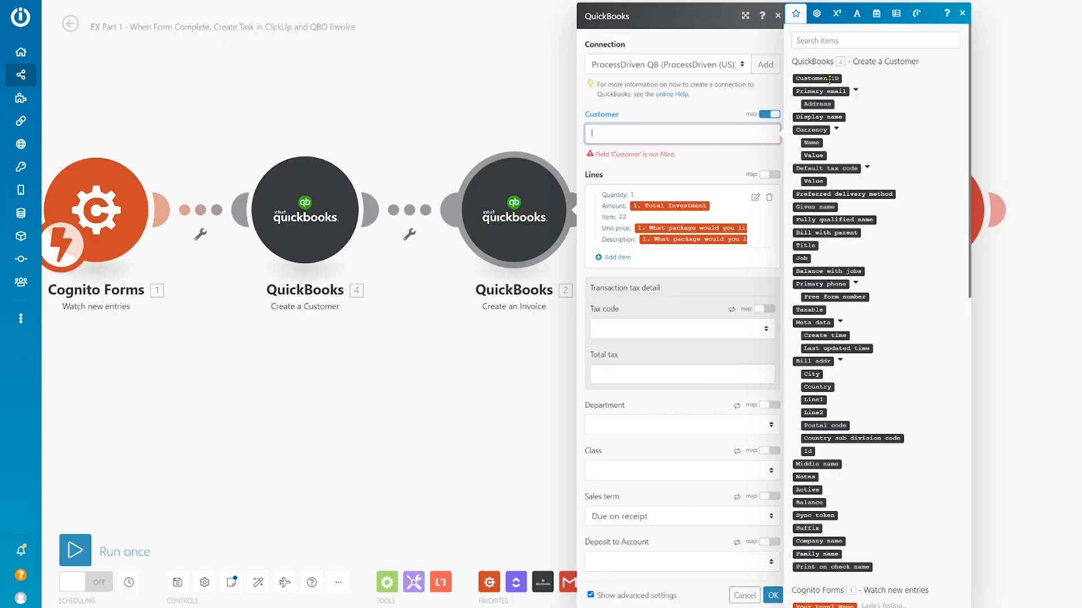
- Map the invoice's Customer to Customer ID and start a line item with Amount mapped to "What package would you like? Price"
left_click(714, 131)
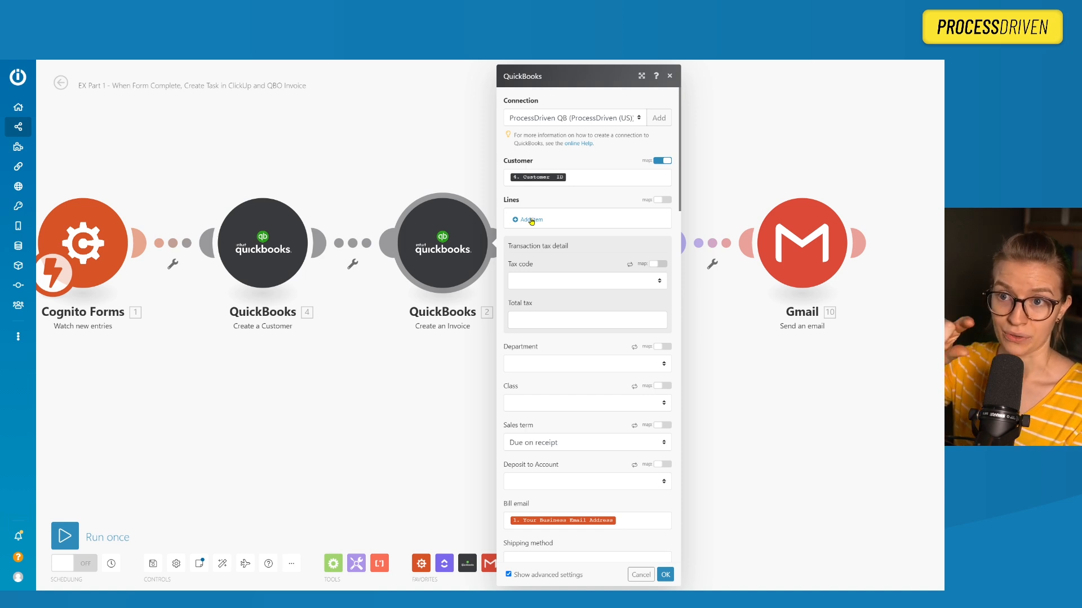
left_click(529, 220)
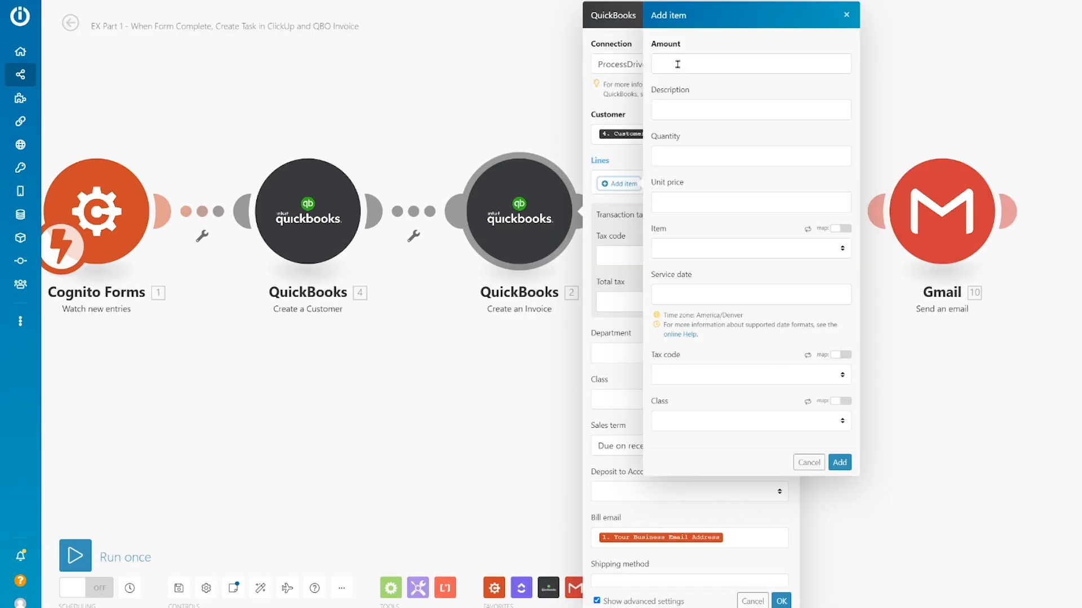
left_click(577, 116)
left_click(889, 41)
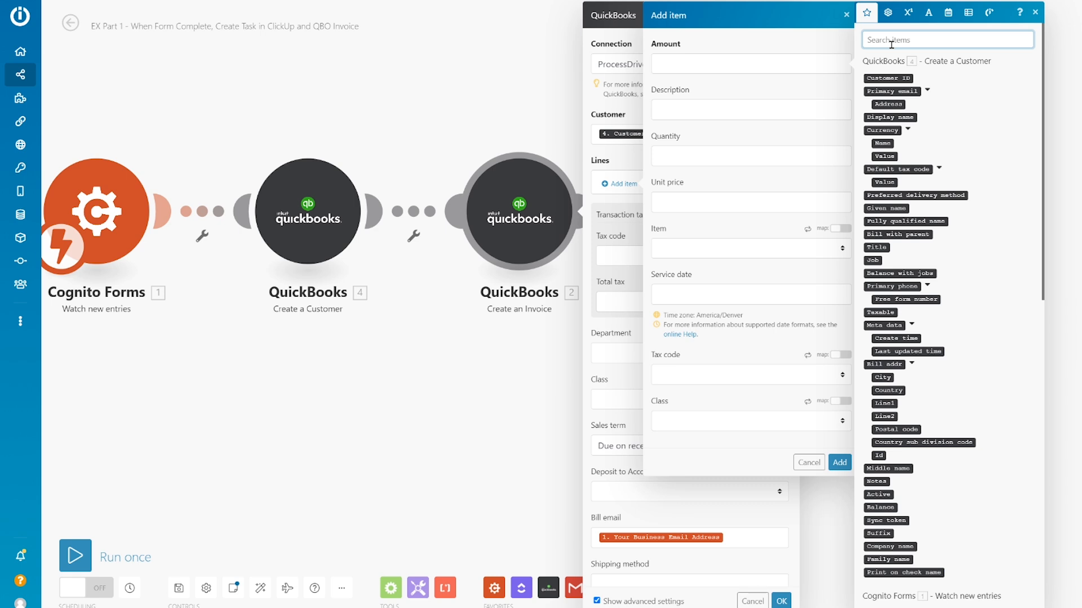
type("price")
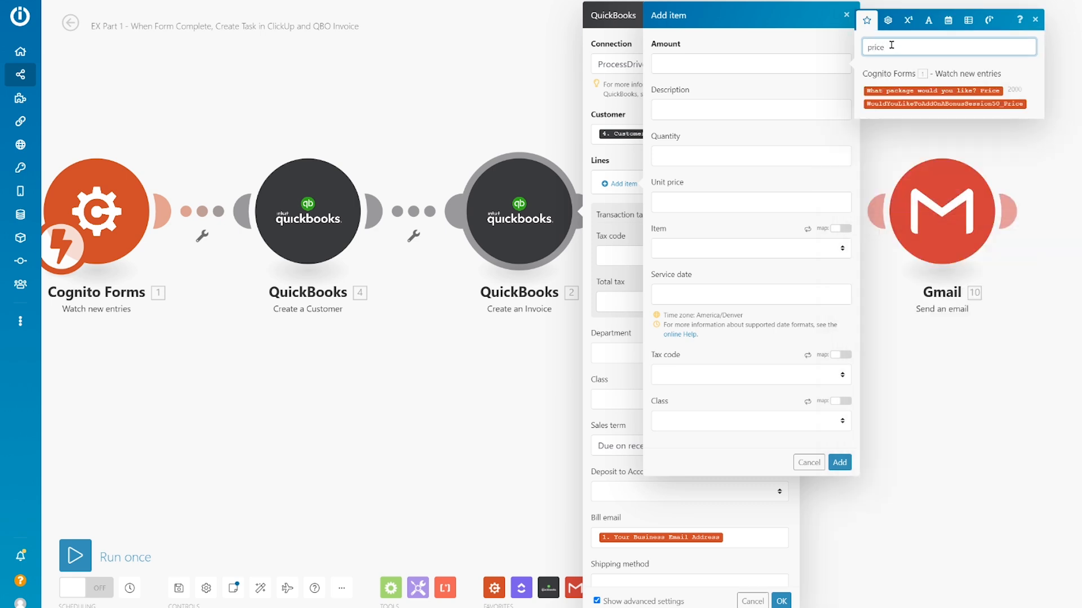
left_click(932, 90)
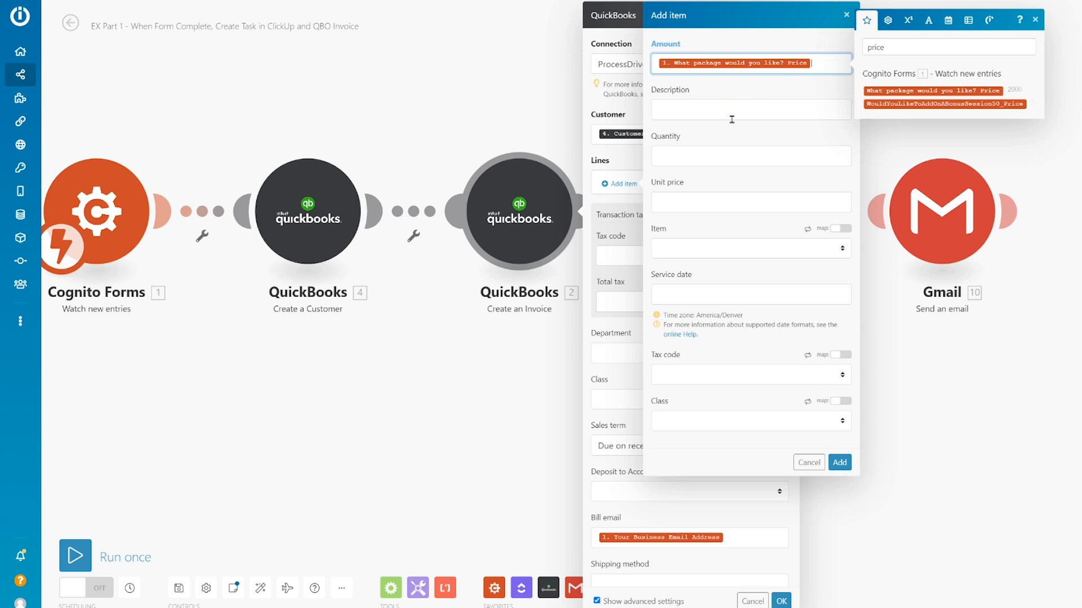
- Map the line item's Description to the "What package would you like?" field from Cognito Forms
left_click(732, 112)
left_click(880, 40)
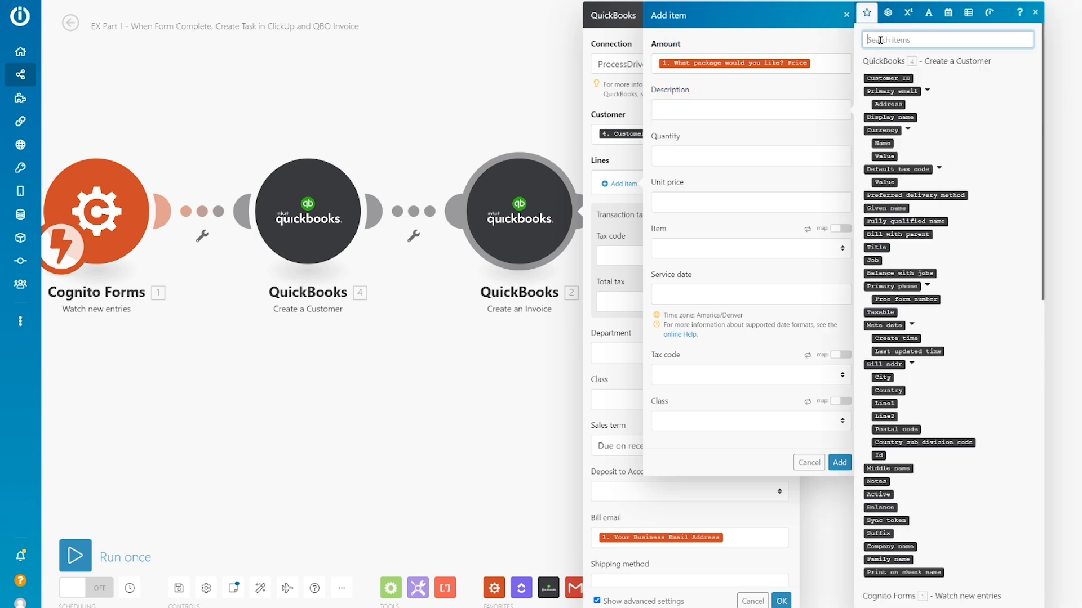
type("package")
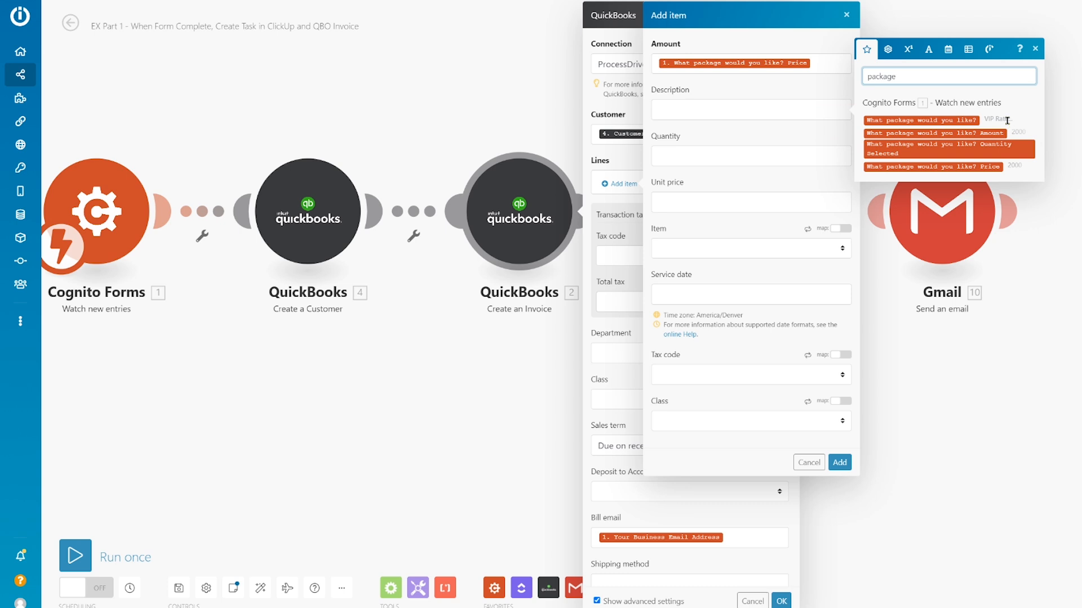
left_click(985, 119)
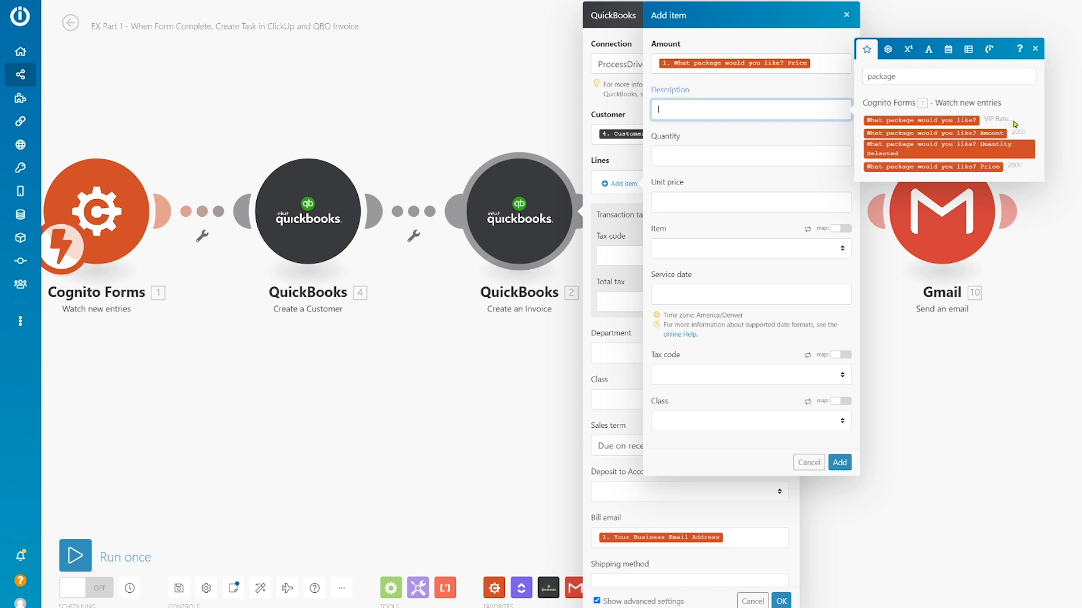
left_click(965, 120)
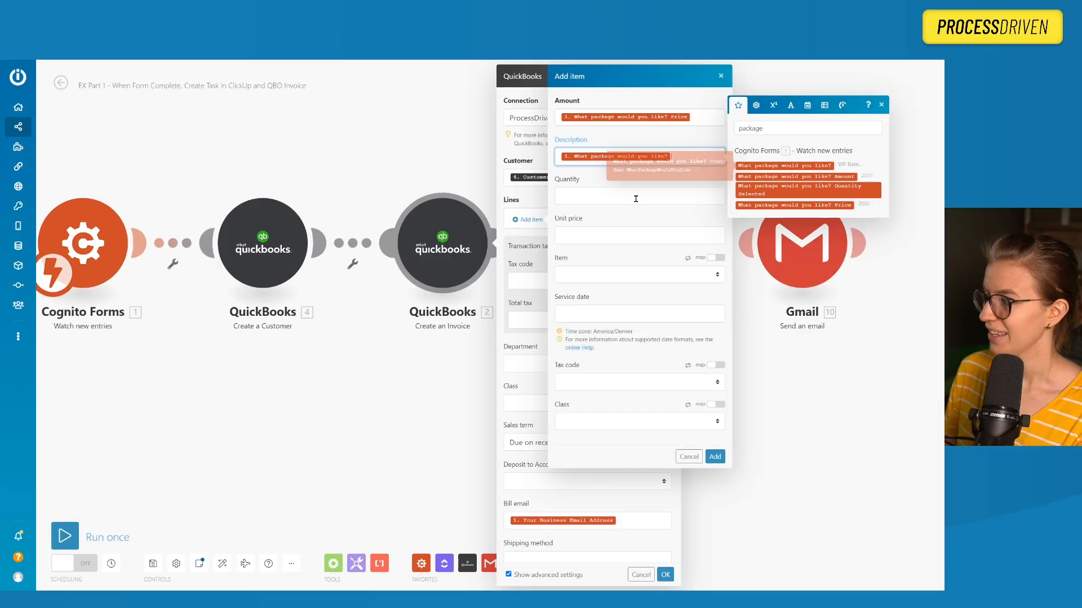
- Set the line item's Quantity to 1, map Unit price to "What package would you like? Price", and confirm the invoice module
left_click(631, 192)
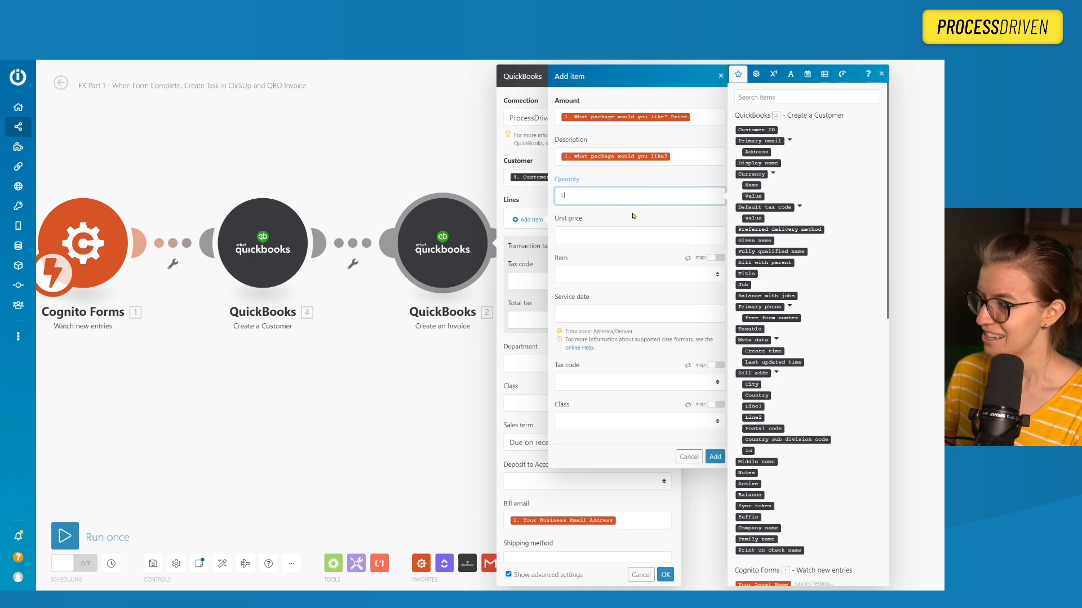
left_click(619, 216)
left_click_drag(606, 199, 521, 191)
left_click(605, 235)
type("1. What package would you like? Price")
left_click(614, 416)
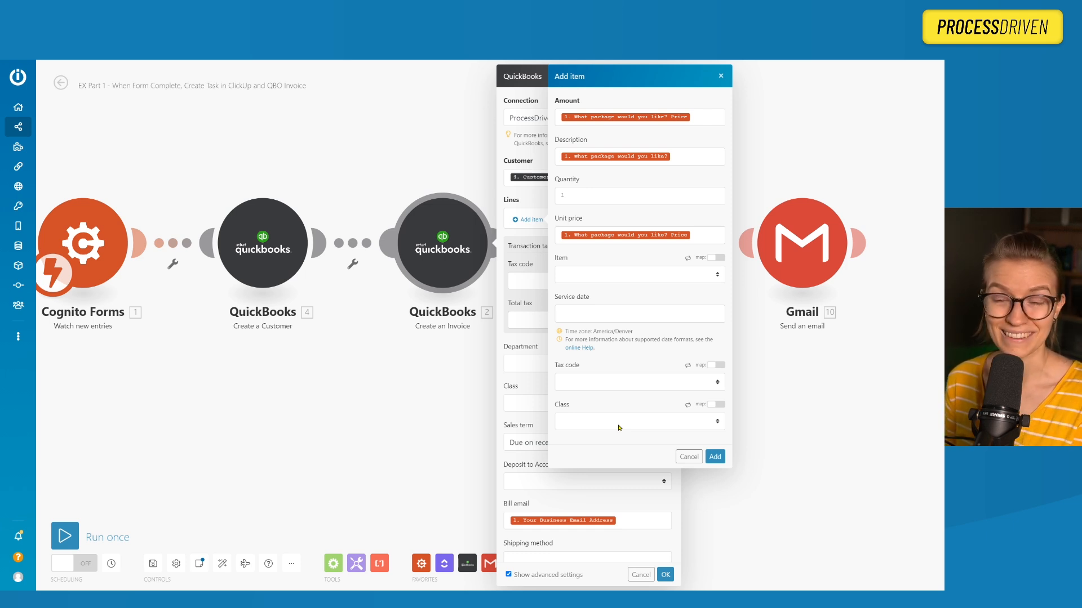
left_click(664, 574)
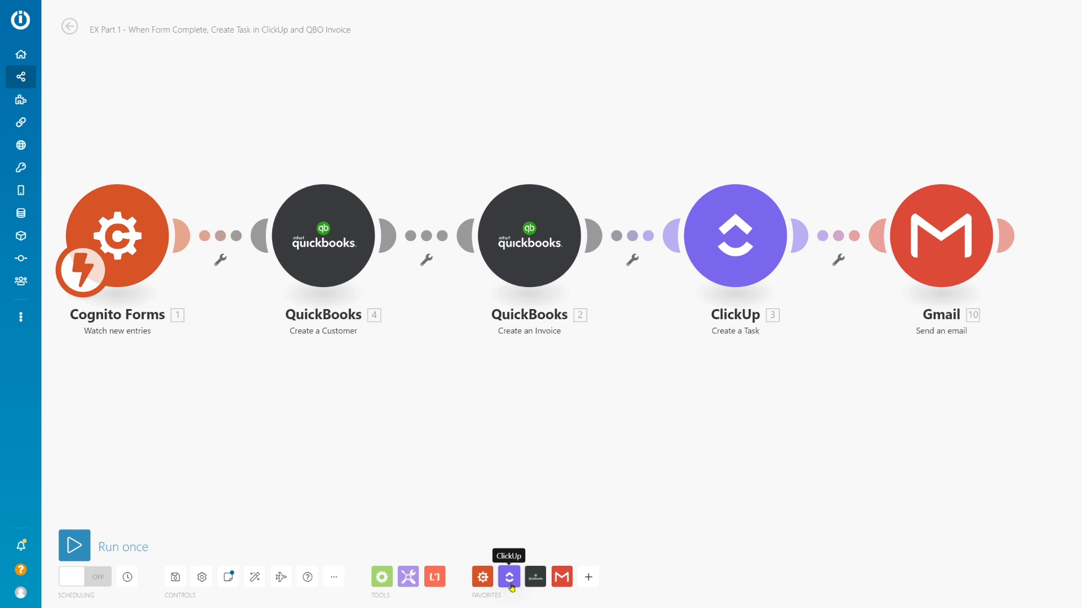
left_click(589, 577)
type("lkjlk")
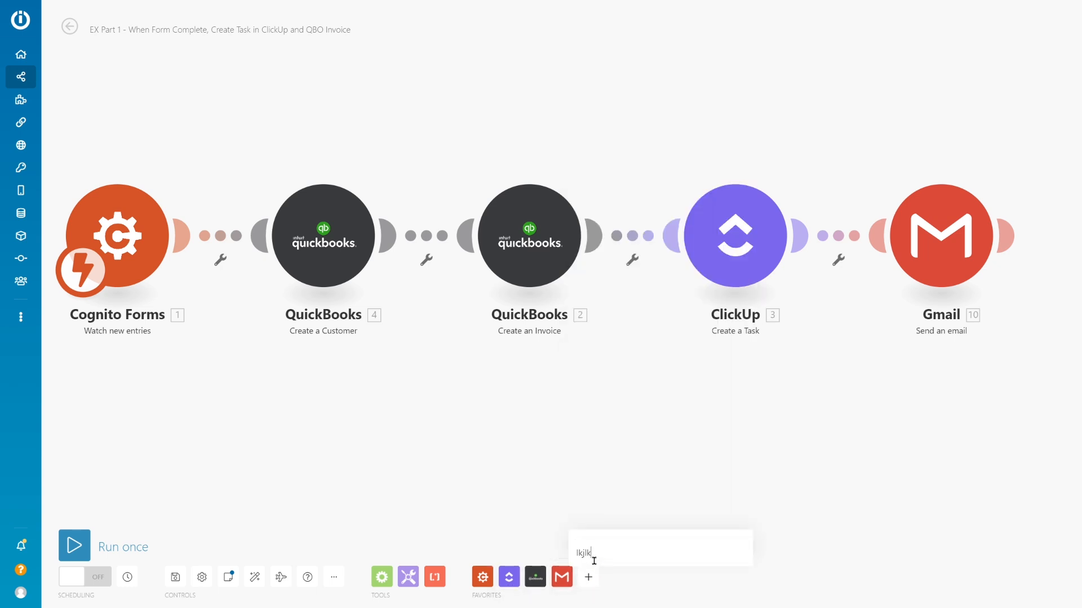
key("BackSpace")
key("BackSpace")
key("BackSpace")
key("BackSpace")
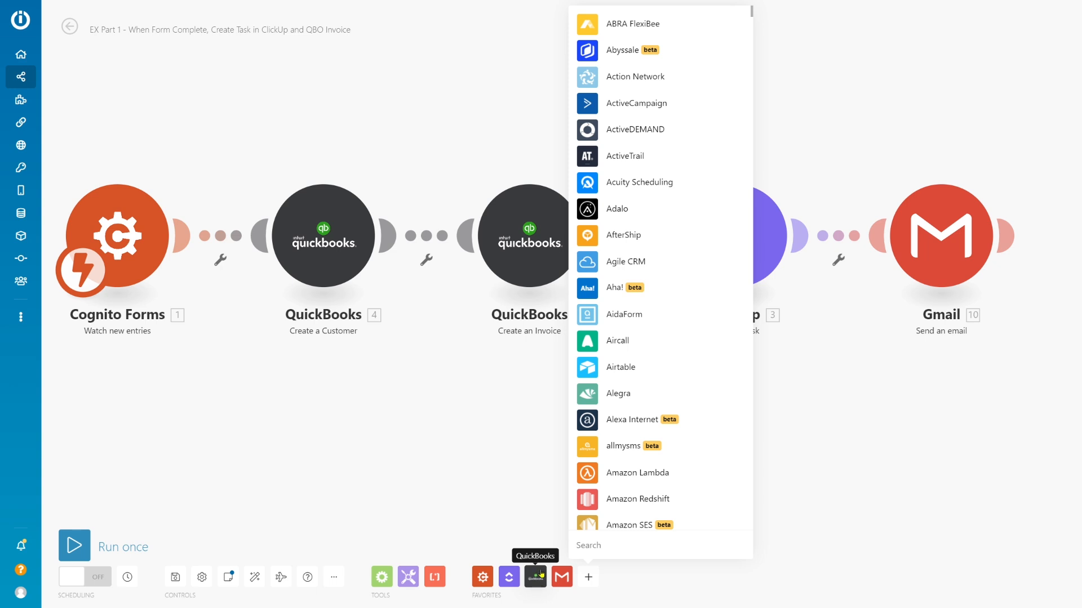
- Search the QuickBooks modules for "send" actions
left_click(530, 583)
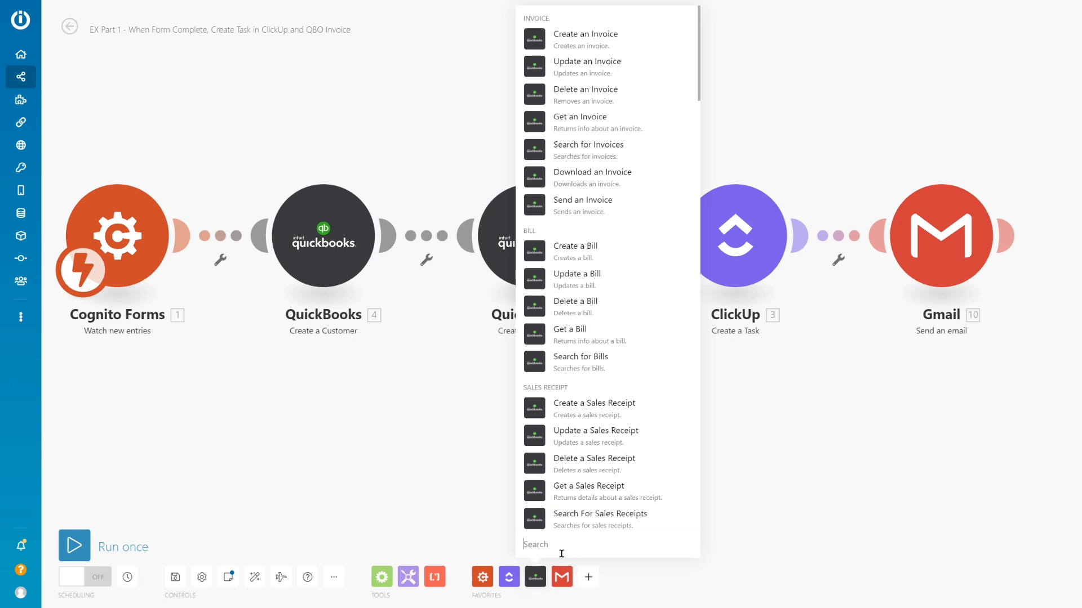
type("send")
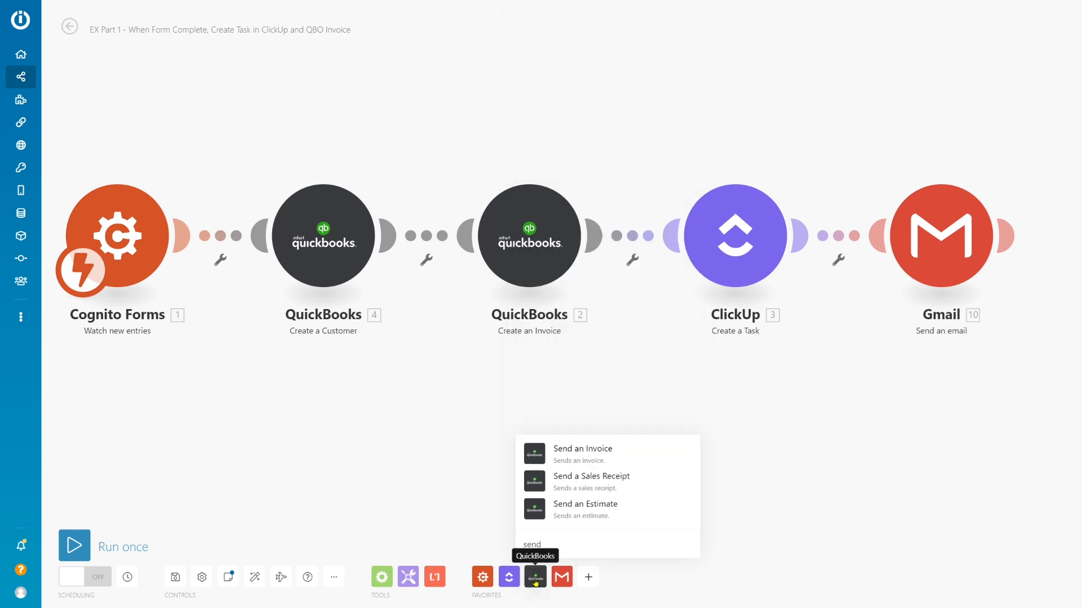
- Insert a QuickBooks Send an Invoice module between Create an Invoice and the ClickUp module, and auto-align the scenario
left_click(604, 452)
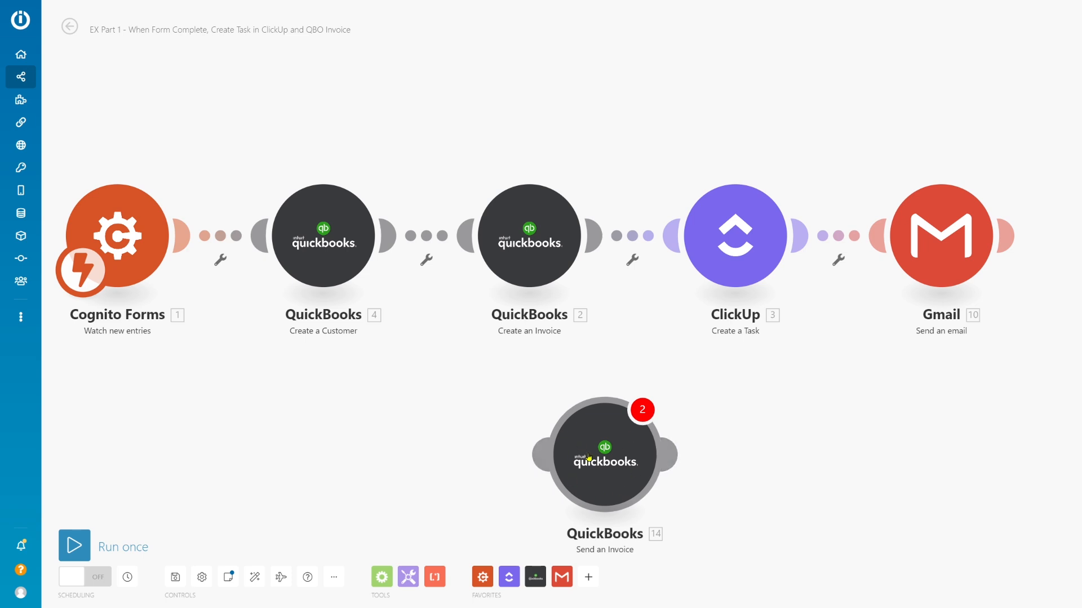
left_click_drag(589, 463, 638, 173)
left_click_drag(742, 278, 806, 495)
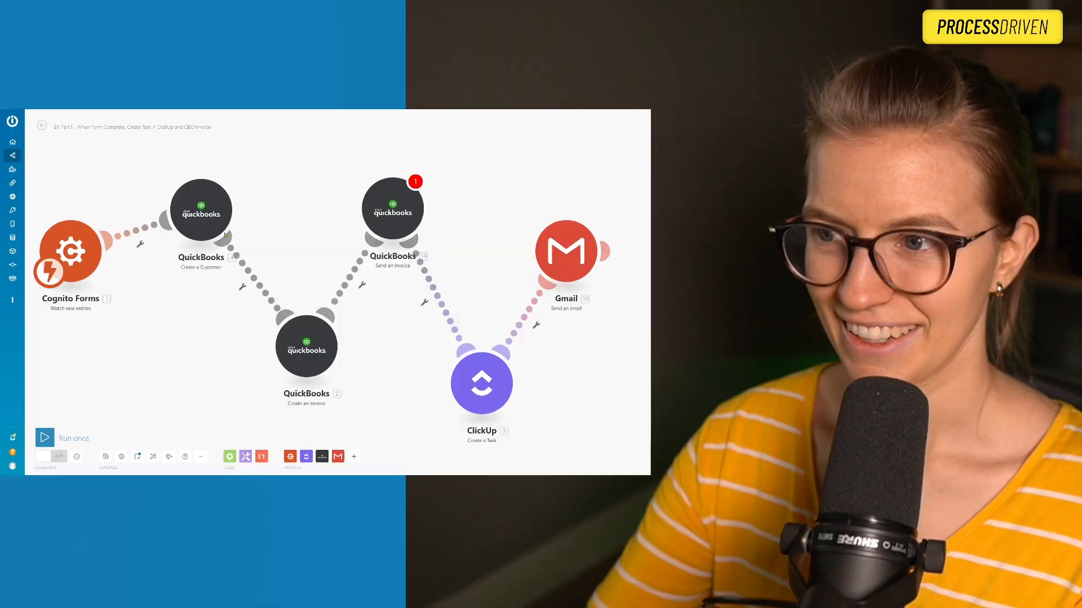
left_click_drag(209, 212, 231, 259)
left_click_drag(261, 205, 229, 191)
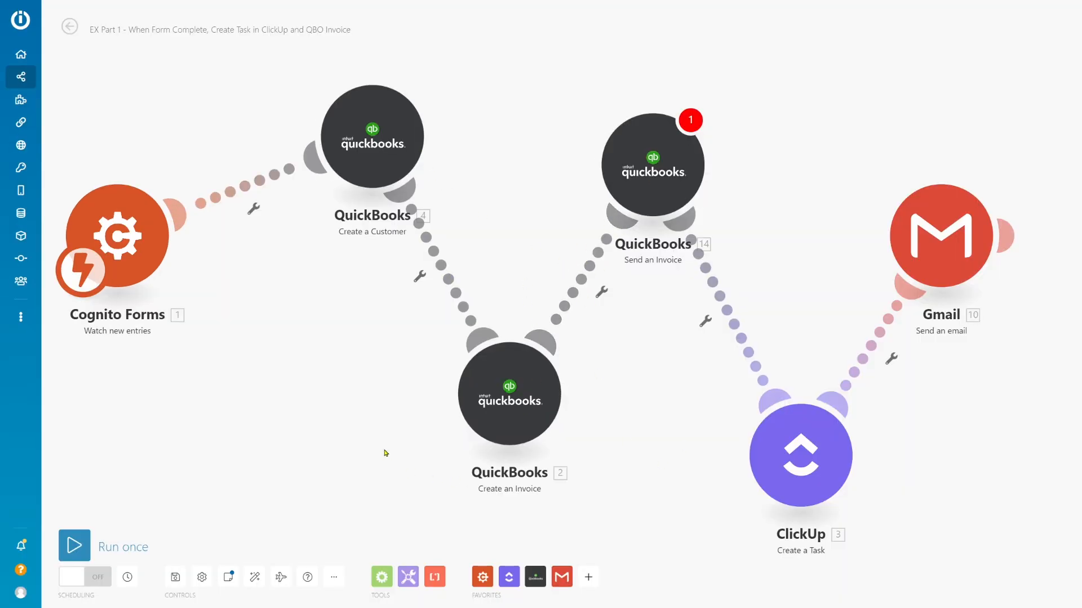
left_click(255, 577)
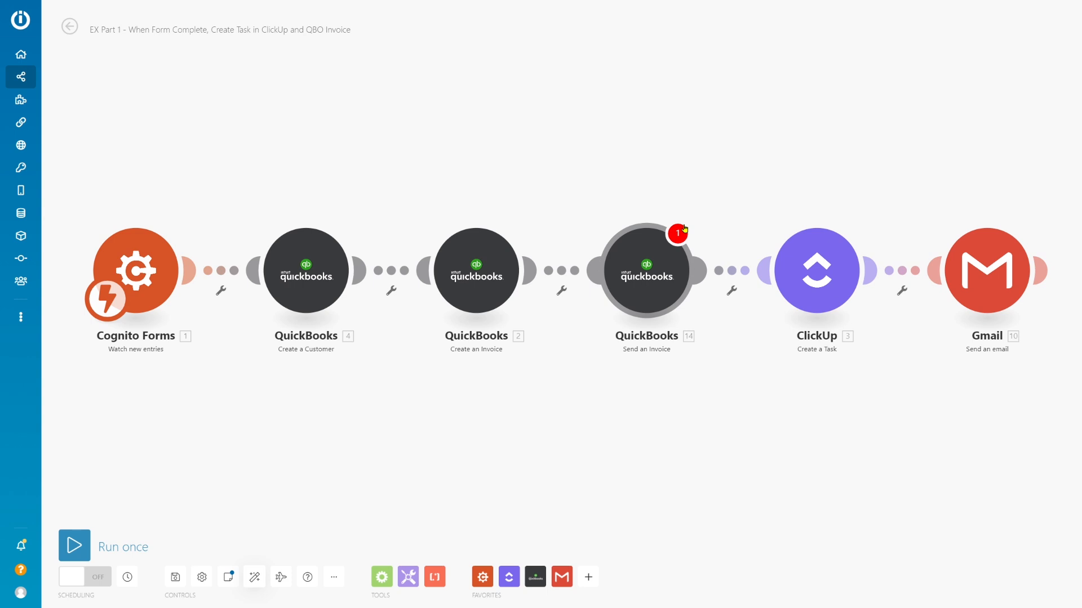
- Map the Send an Invoice module's Invoice ID to the Invoice ID from the Create an Invoice module
left_click(654, 270)
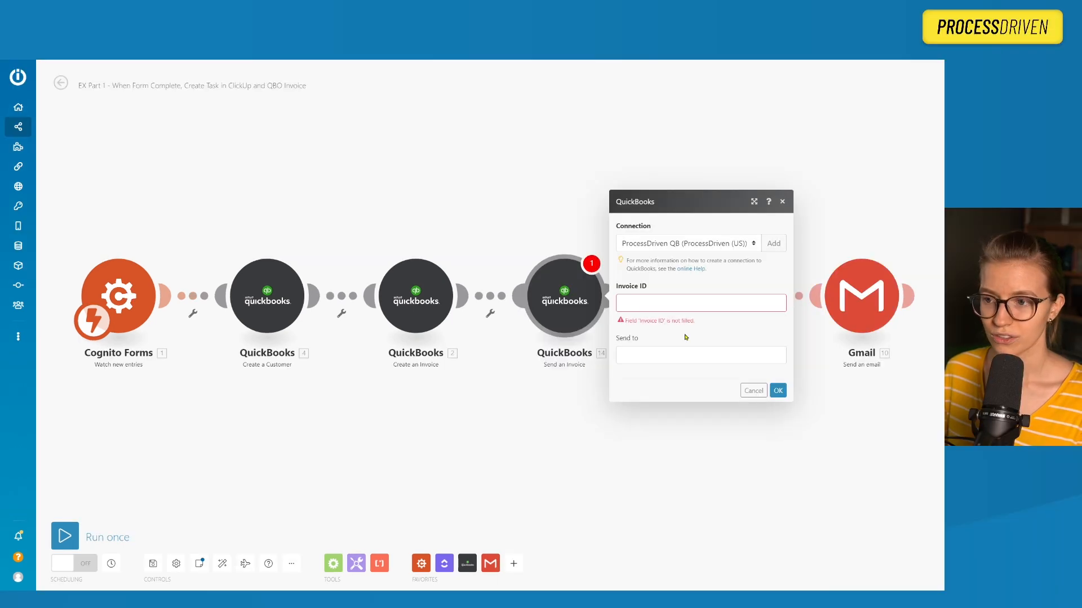
left_click(785, 289)
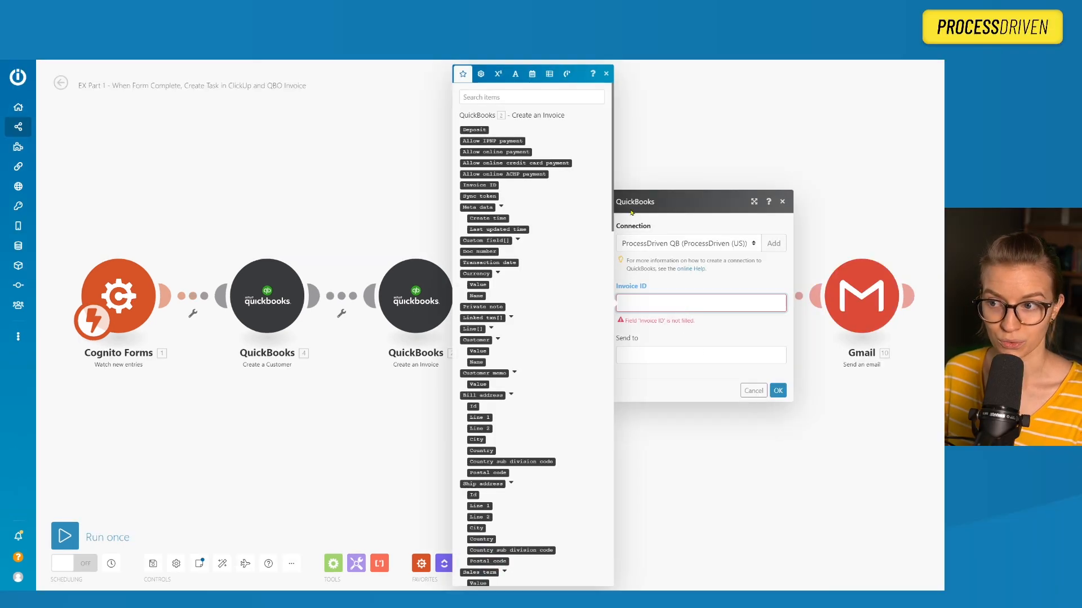
left_click(586, 100)
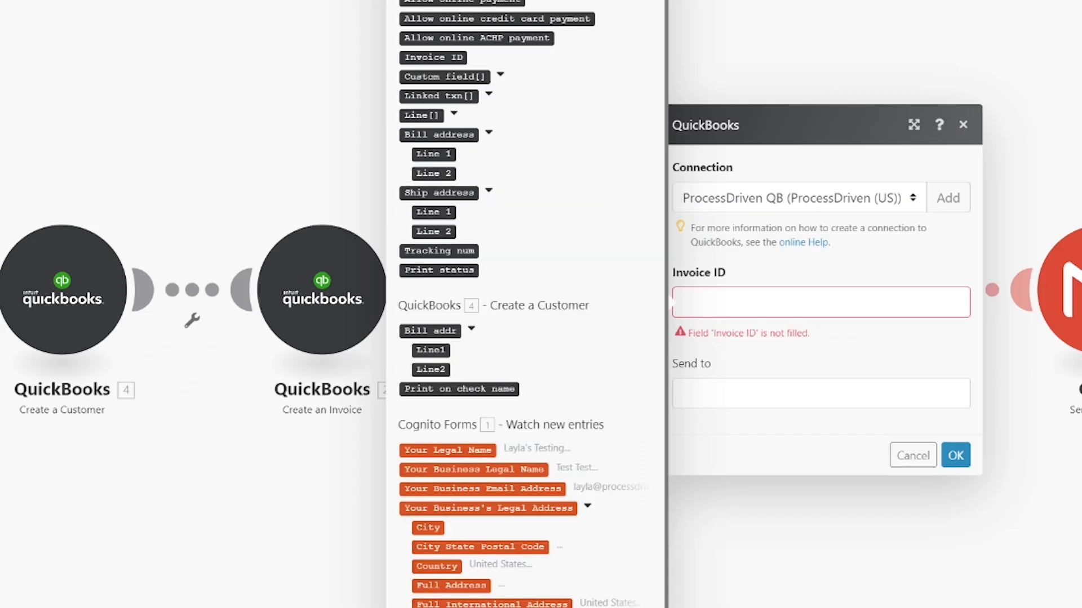
type("invoice")
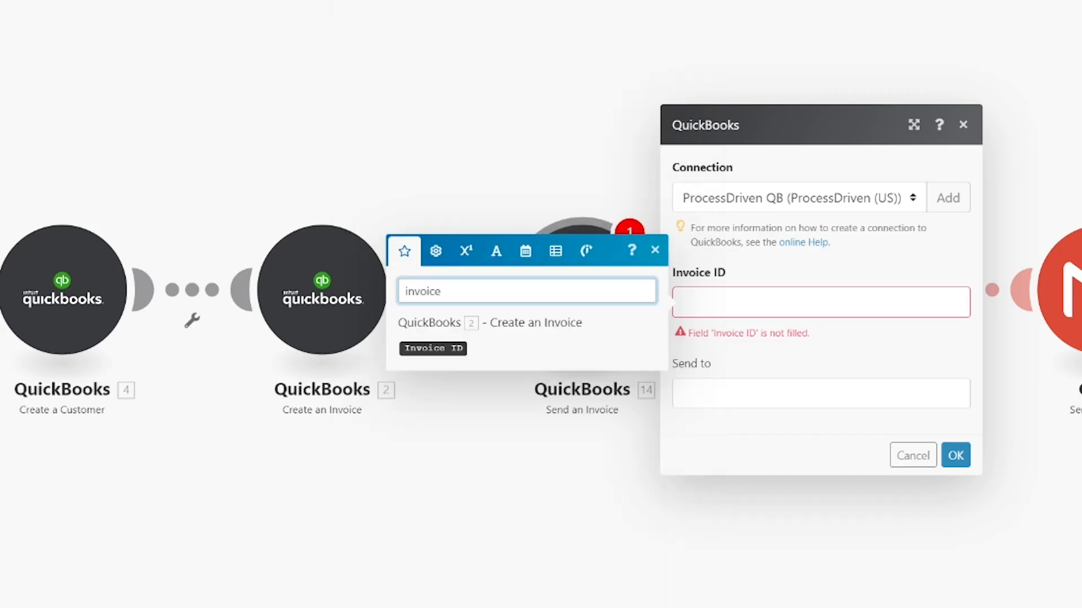
left_click(433, 348)
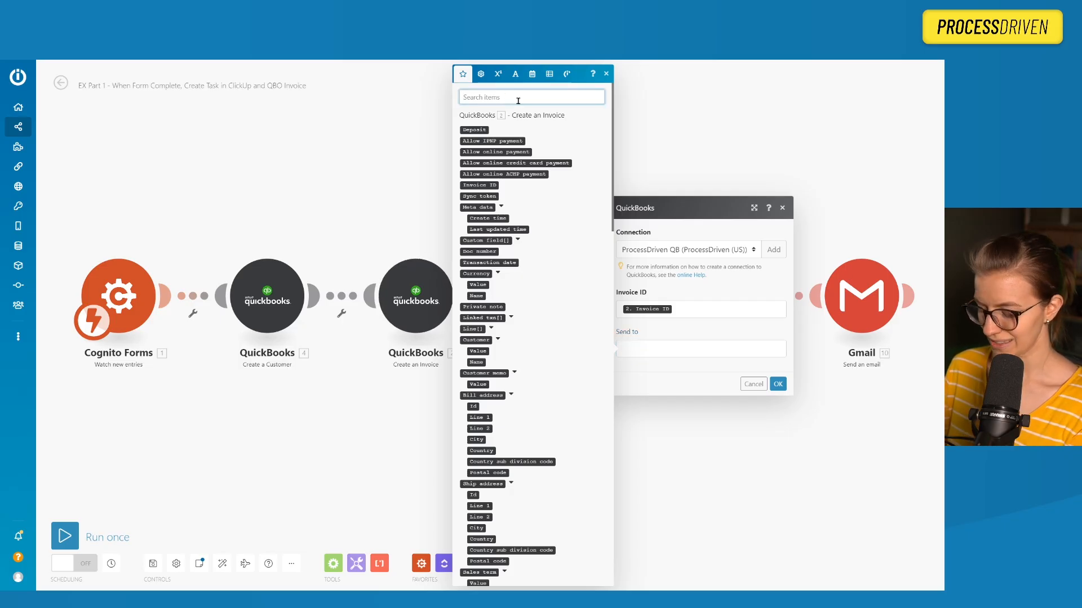
- Map the Send to field to Your Business Email Address from Cognito Forms and confirm the Send an Invoice module
type("email")
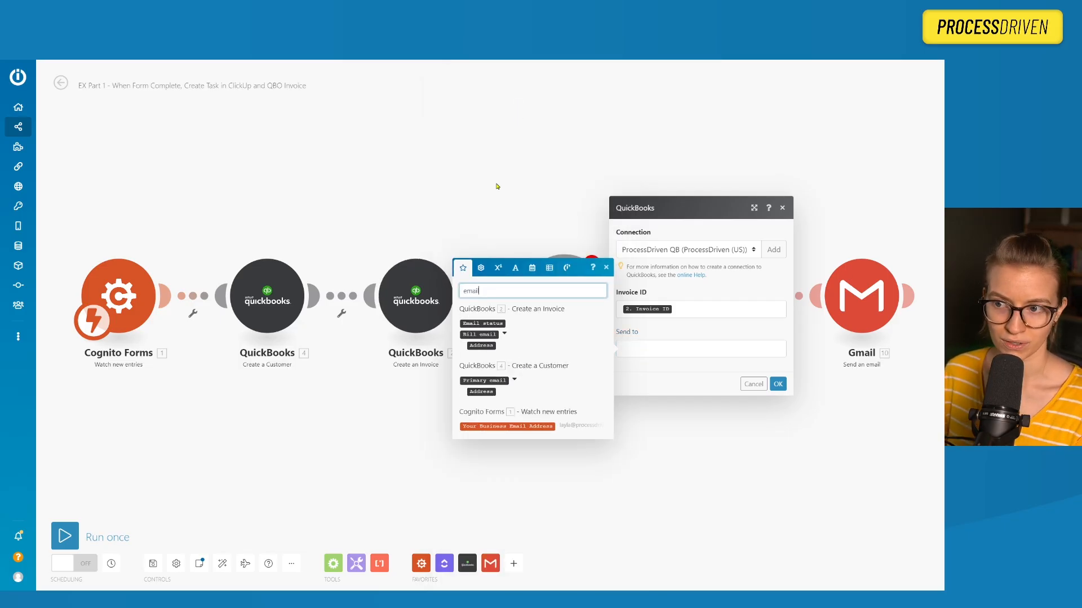
left_click(509, 427)
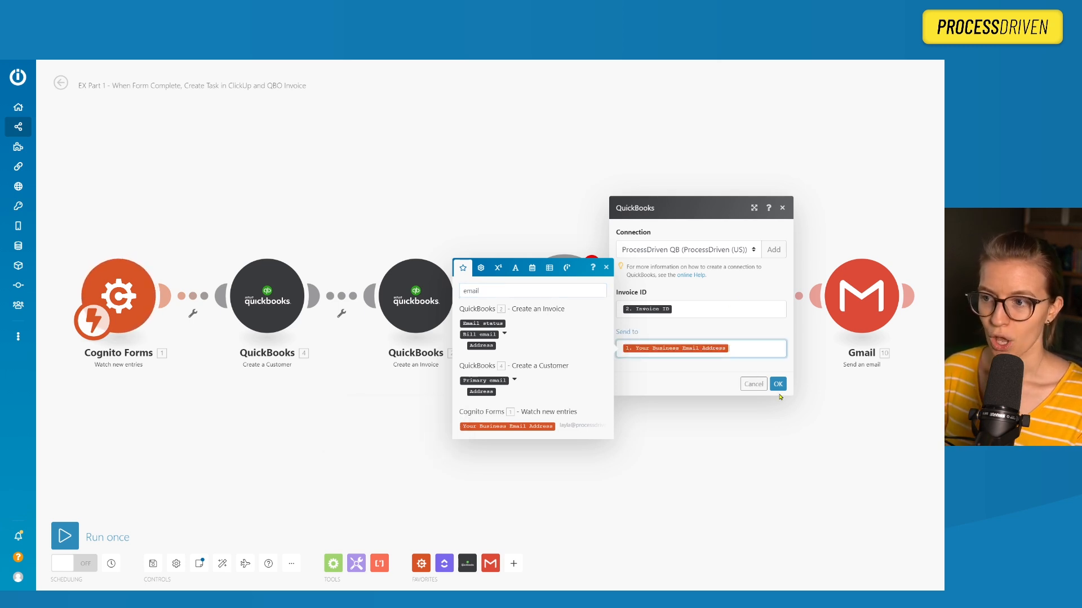
left_click(779, 384)
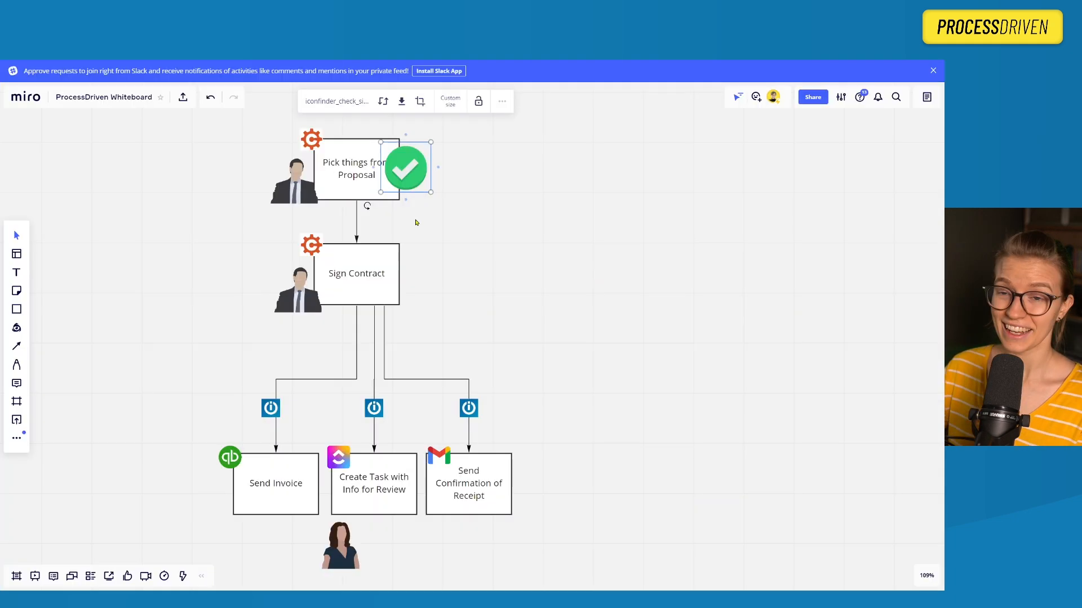
- Switch to the Miro flowchart and place copies of the green check mark on Sign Contract, the invoice connector and Send Invoice
left_click_drag(409, 169, 275, 486, "alt")
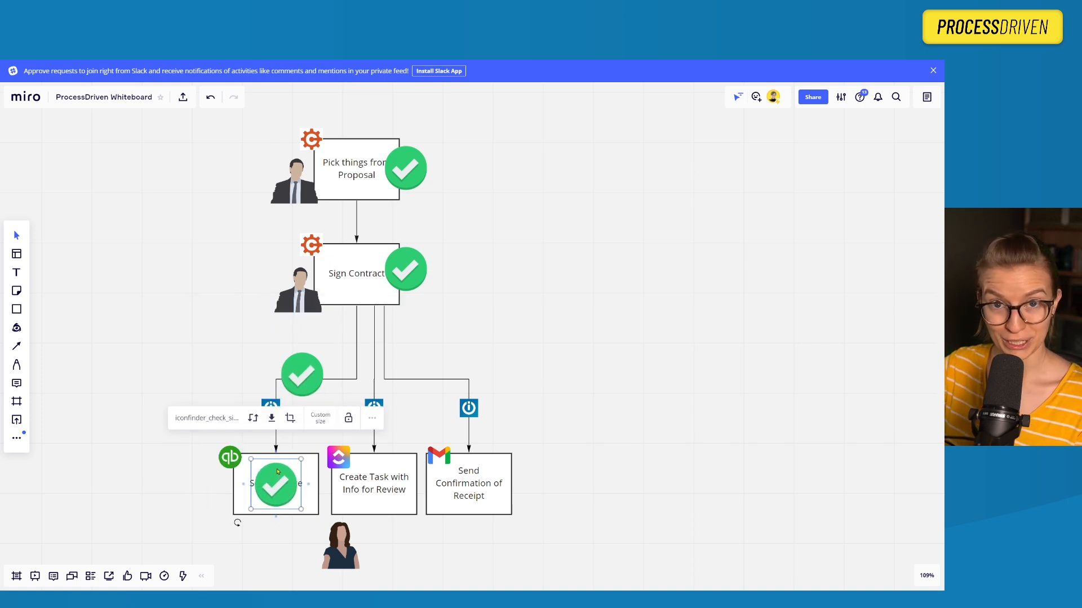
left_click(553, 428)
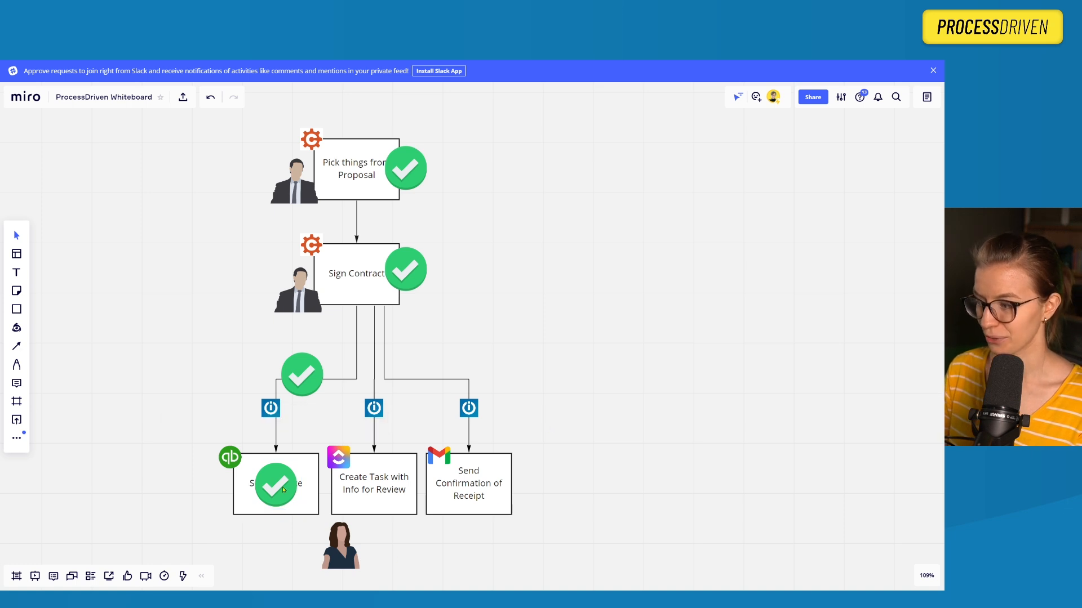
left_click_drag(284, 490, 224, 498)
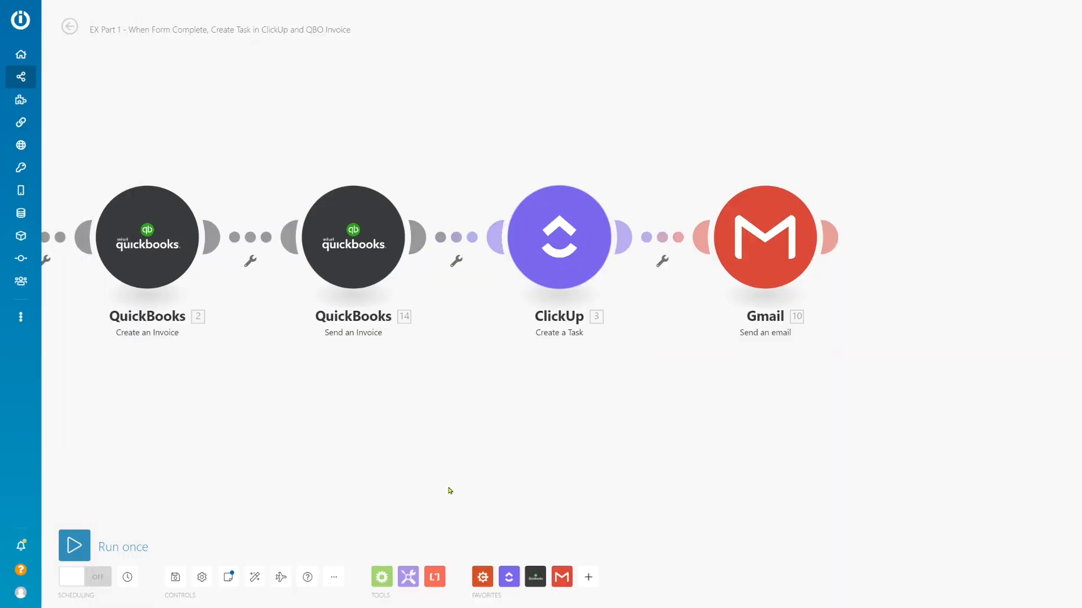
- Switch back to Integromat, add a ClickUp Create a Task module after Gmail, and open its Workspace choices
left_click(588, 578)
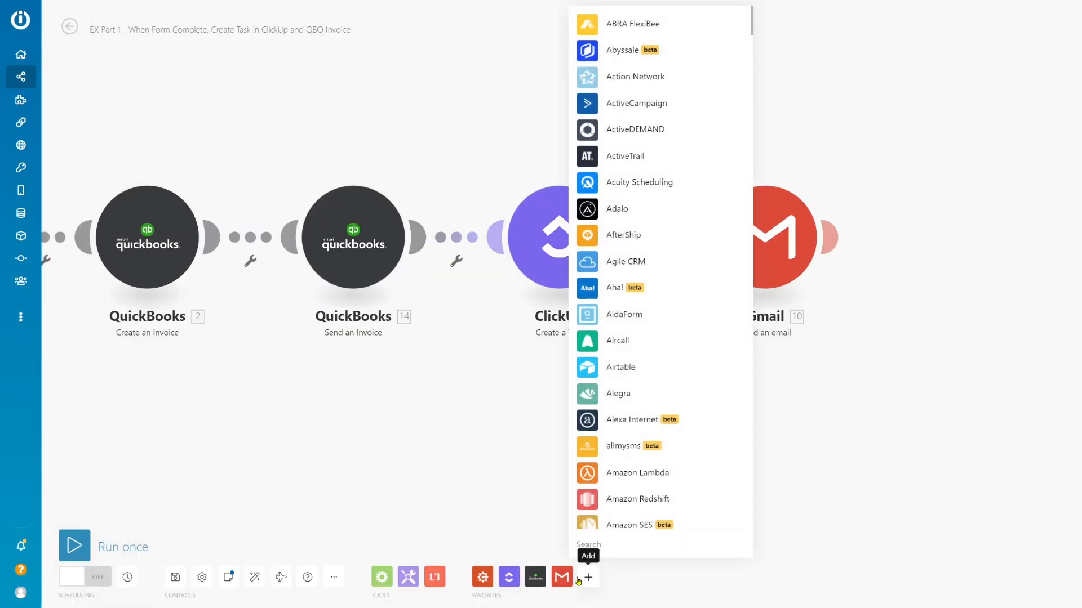
left_click(506, 577)
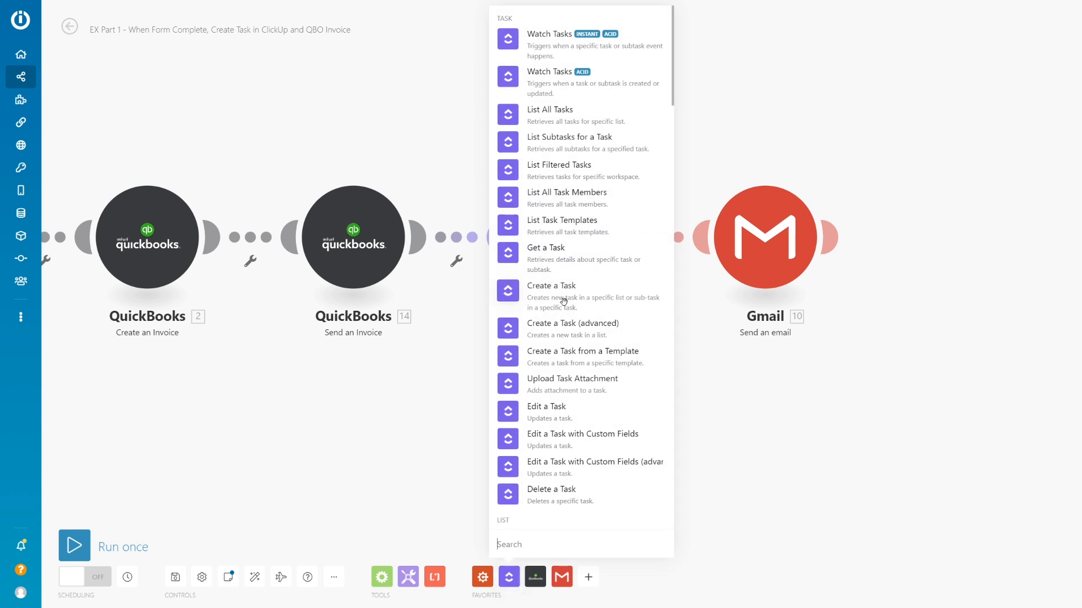
type("create a tas")
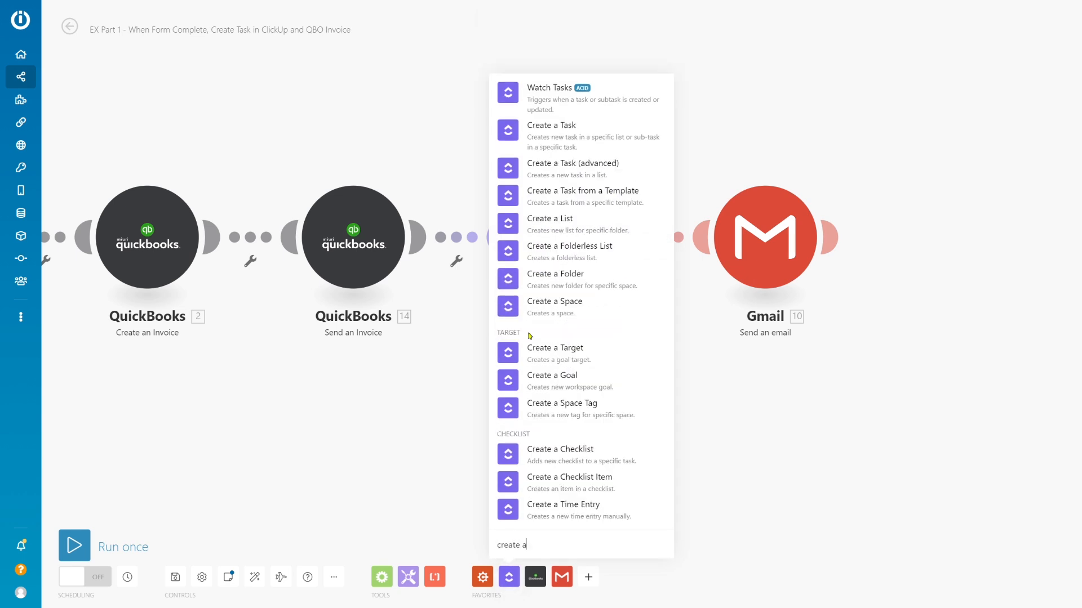
type("k")
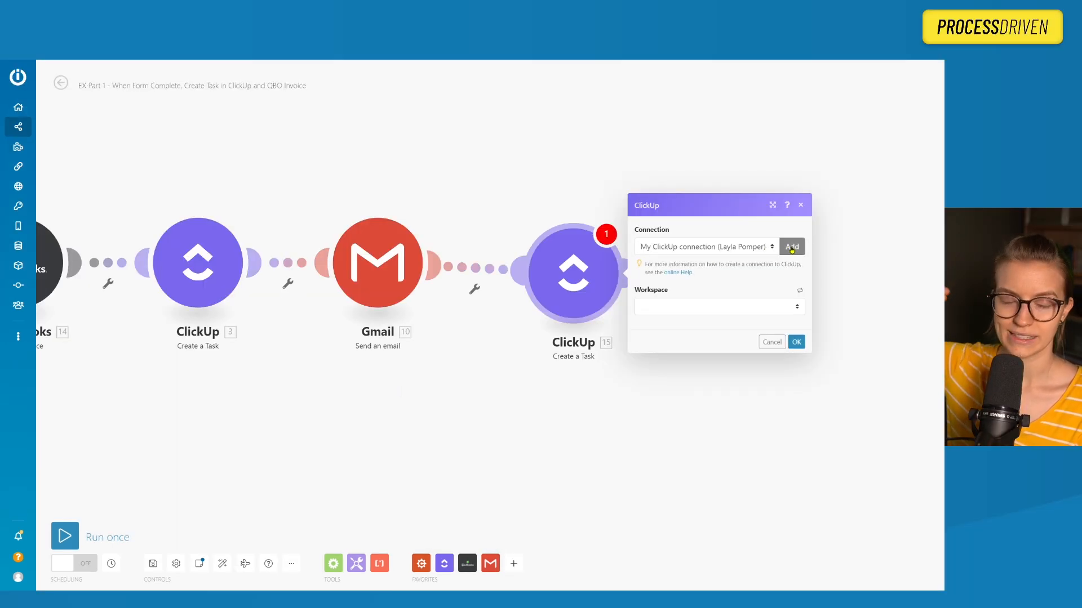
left_click(767, 307)
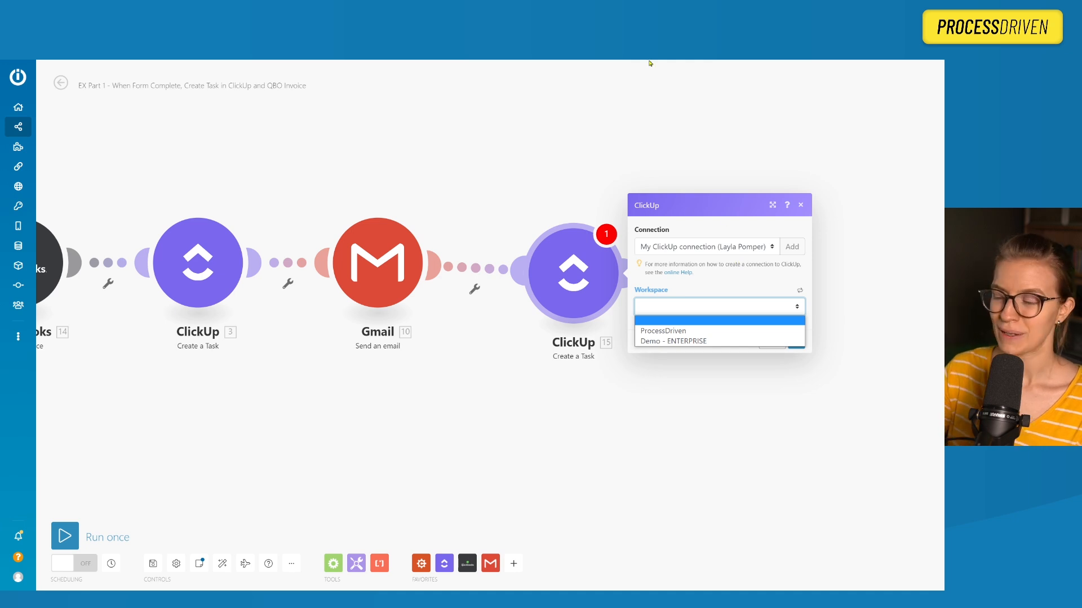
- Delete the extra ClickUp module placed after Gmail
left_click(677, 85)
right_click(573, 275)
left_click(611, 385)
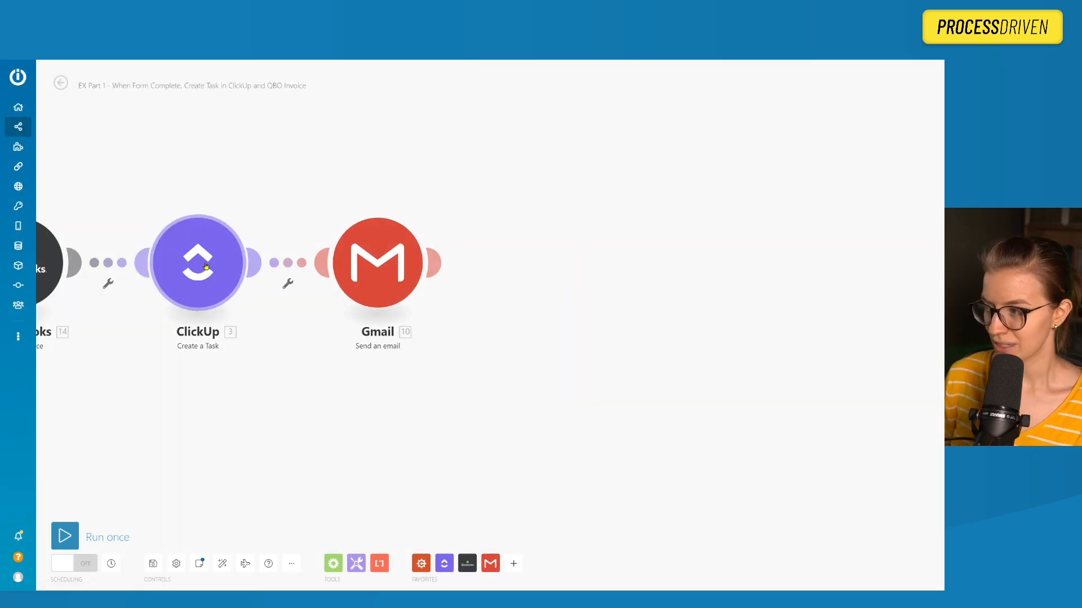
- Examine the existing ClickUp Create a Task module's settings, from workspace and list through task name and status to the custom fields
left_click(205, 265)
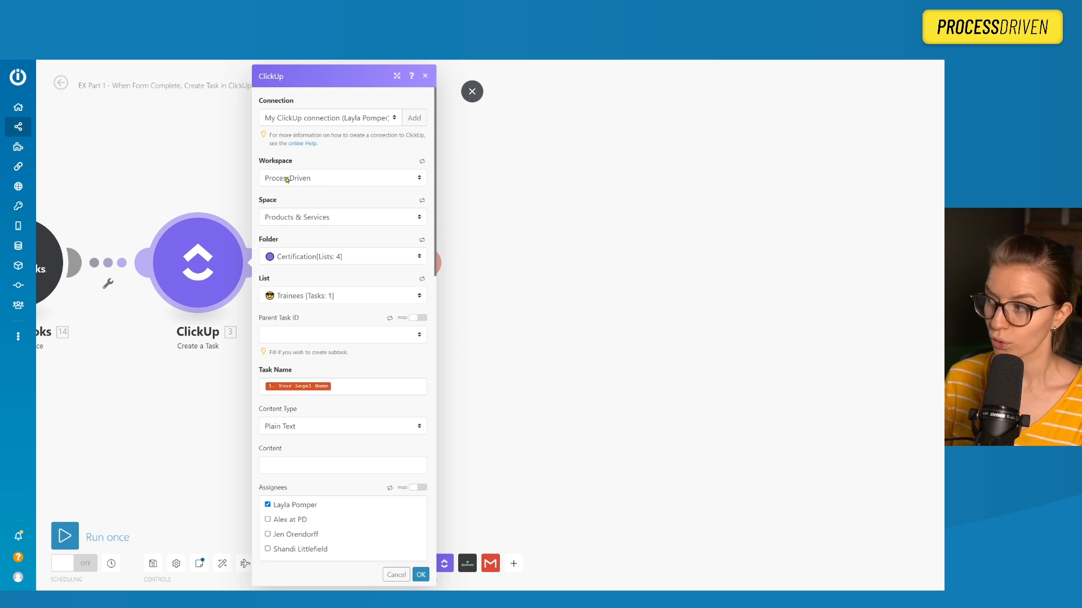
scroll(287, 196, "down", 2)
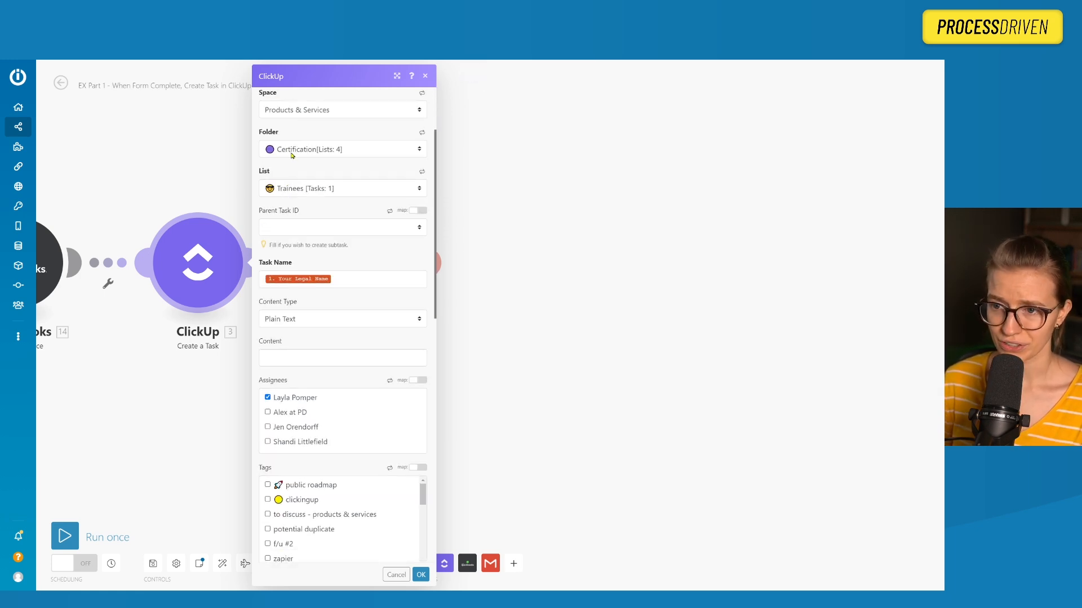
left_click(348, 272)
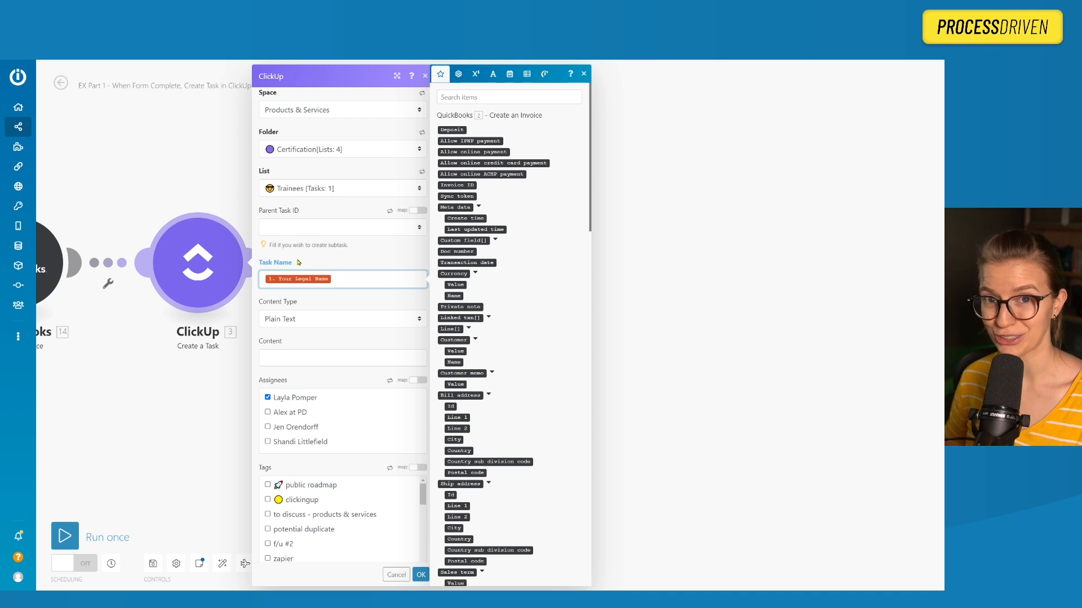
scroll(286, 280, "down", 2)
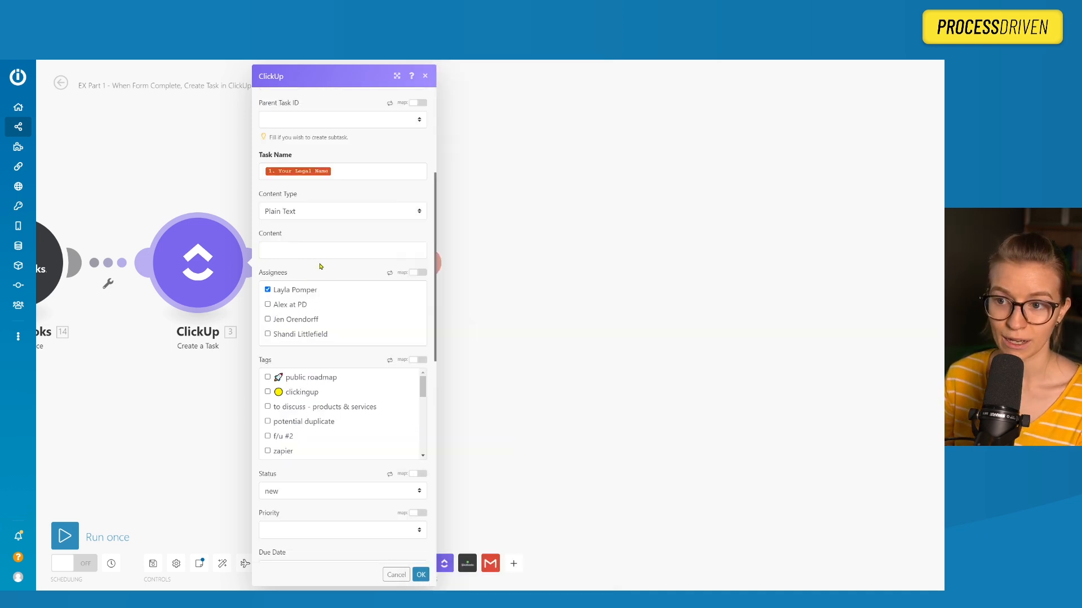
scroll(321, 267, "down", 4)
scroll(322, 256, "down", 2)
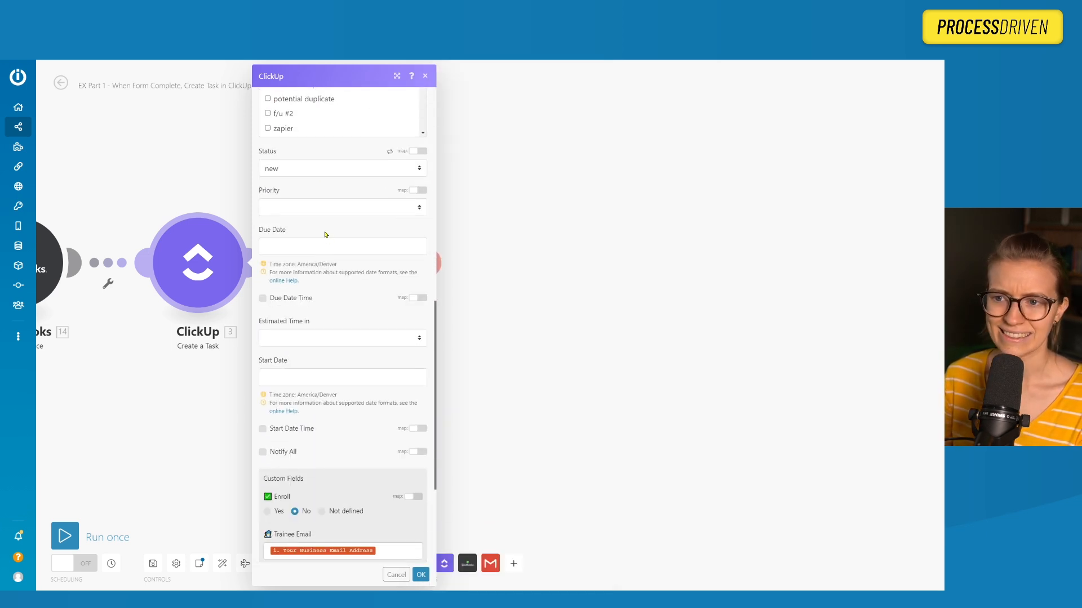
scroll(327, 238, "down", 2)
scroll(326, 239, "down", 2)
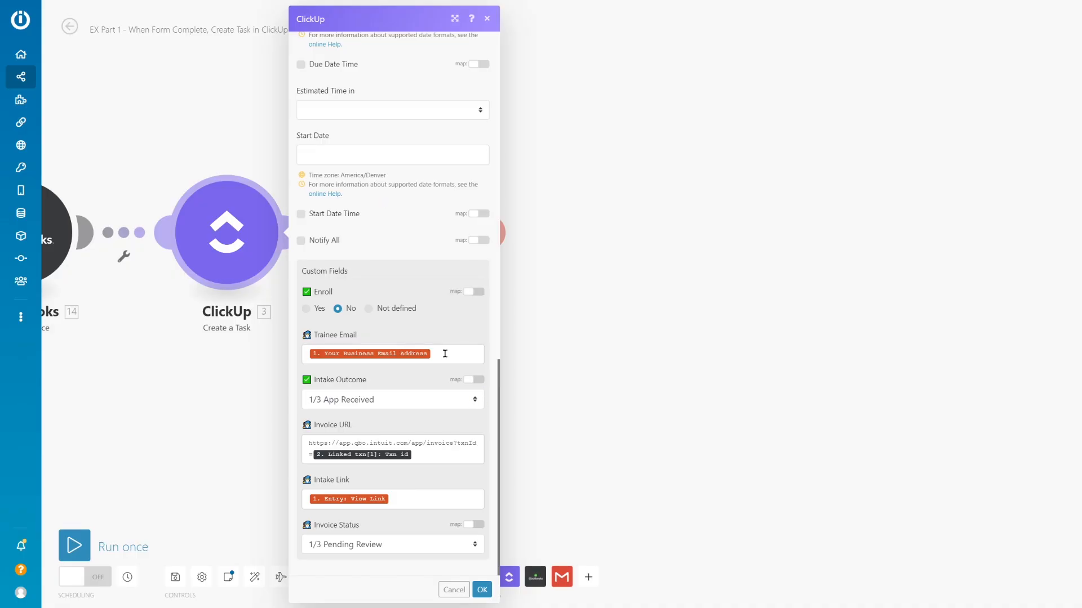
- Search the mappable items for "email" to check the source of the Trainee Email custom field
left_click(449, 350)
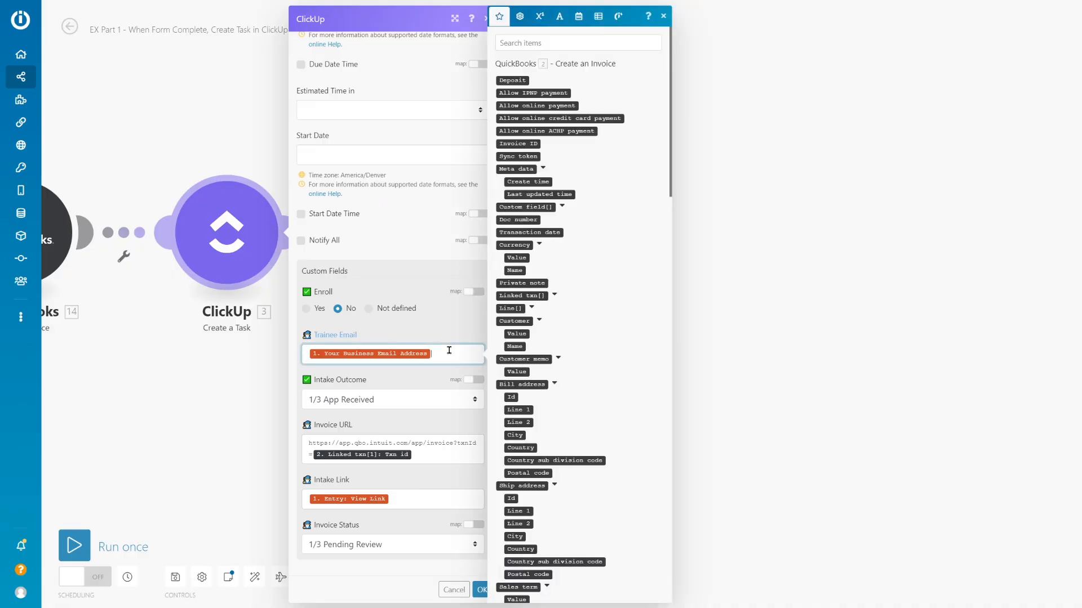
left_click(354, 273)
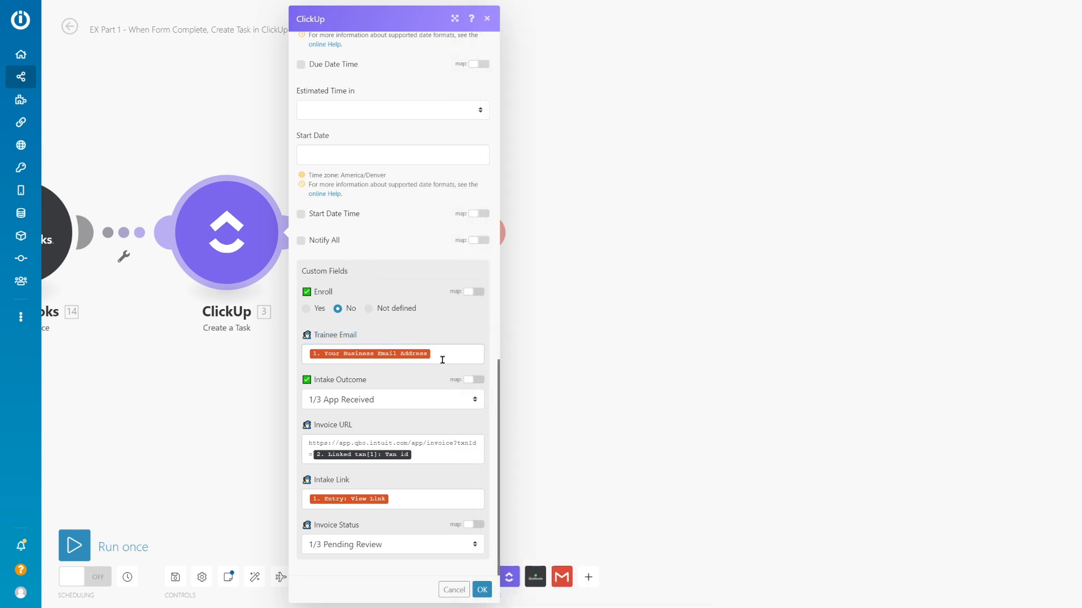
left_click(456, 358)
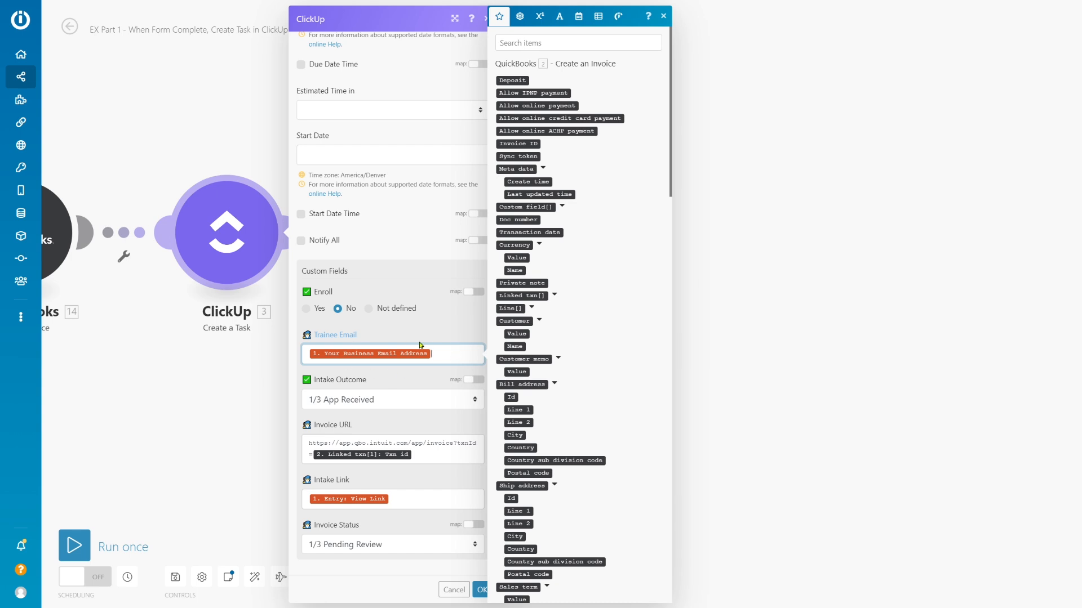
left_click(522, 45)
type("email")
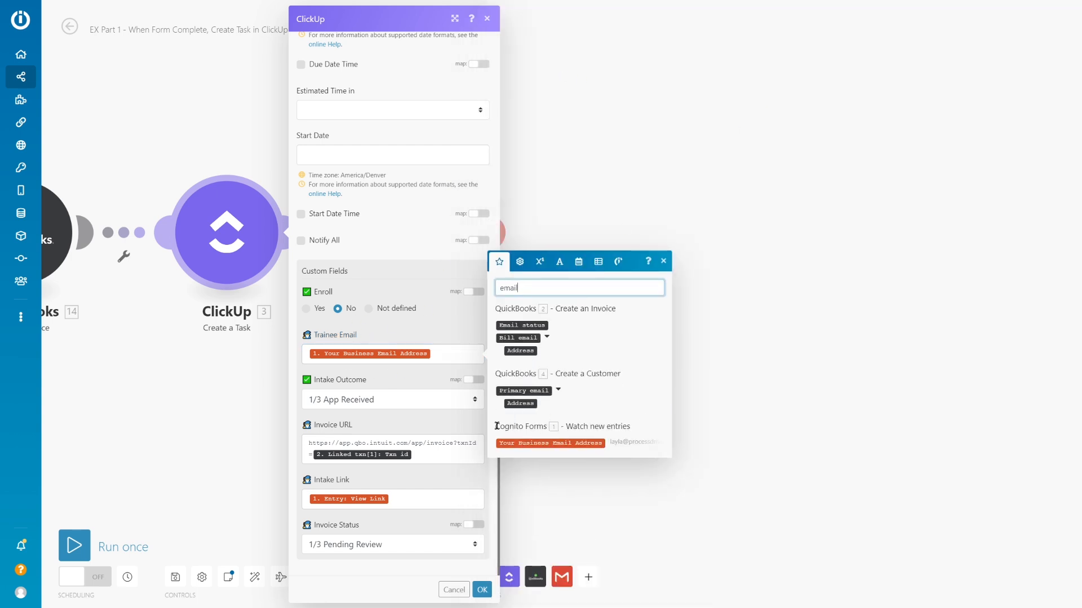
left_click(398, 354)
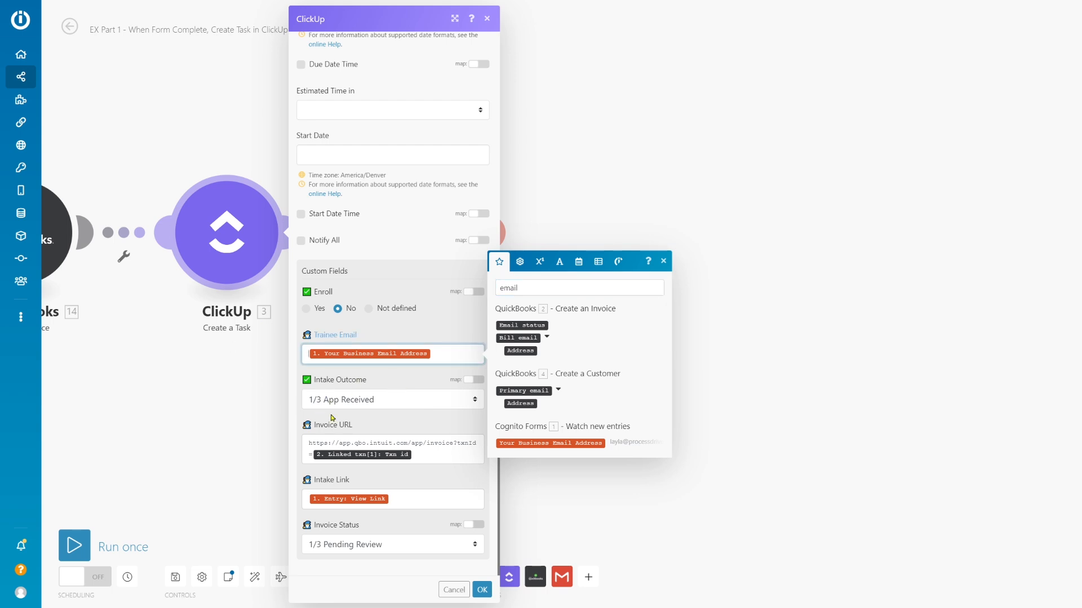
- Examine the ClickUp task's Intake Outcome choices, keeping 1/3 App Received, and the link mapped into Invoice URL
left_click(349, 409)
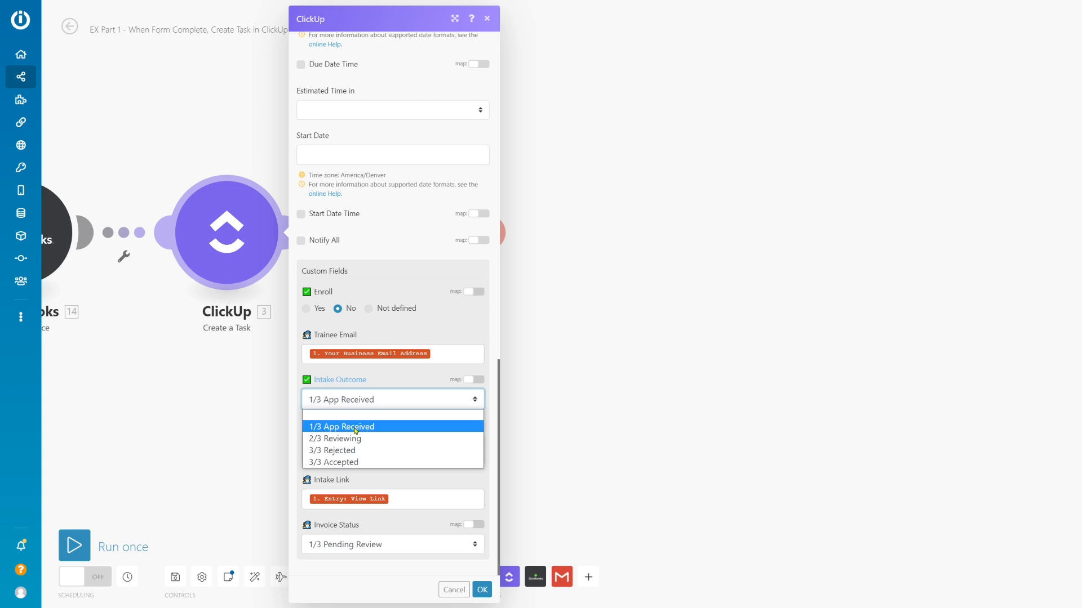
left_click(356, 428)
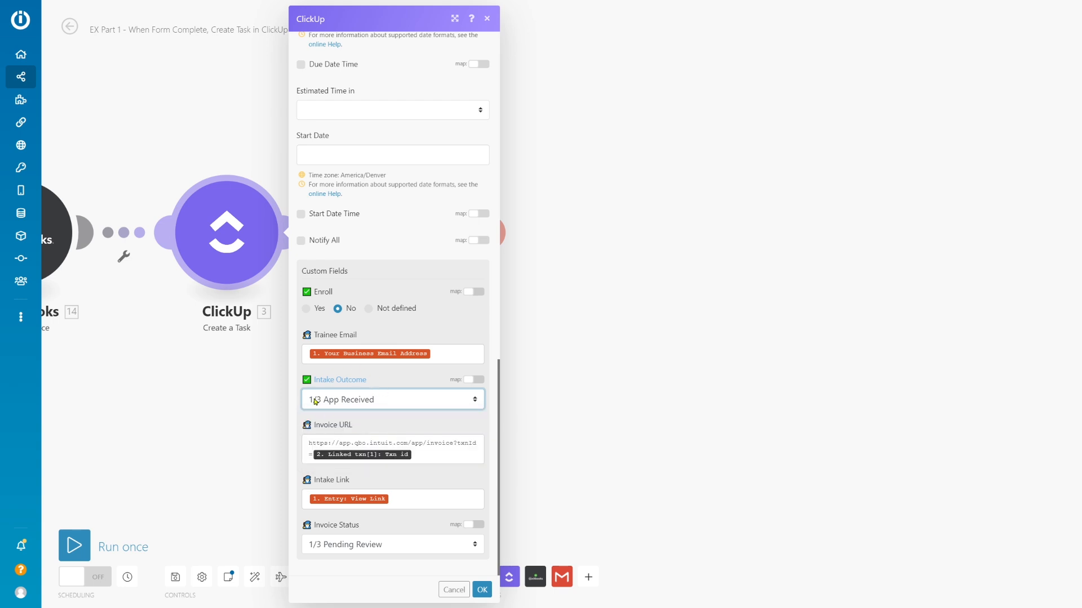
left_click(361, 401)
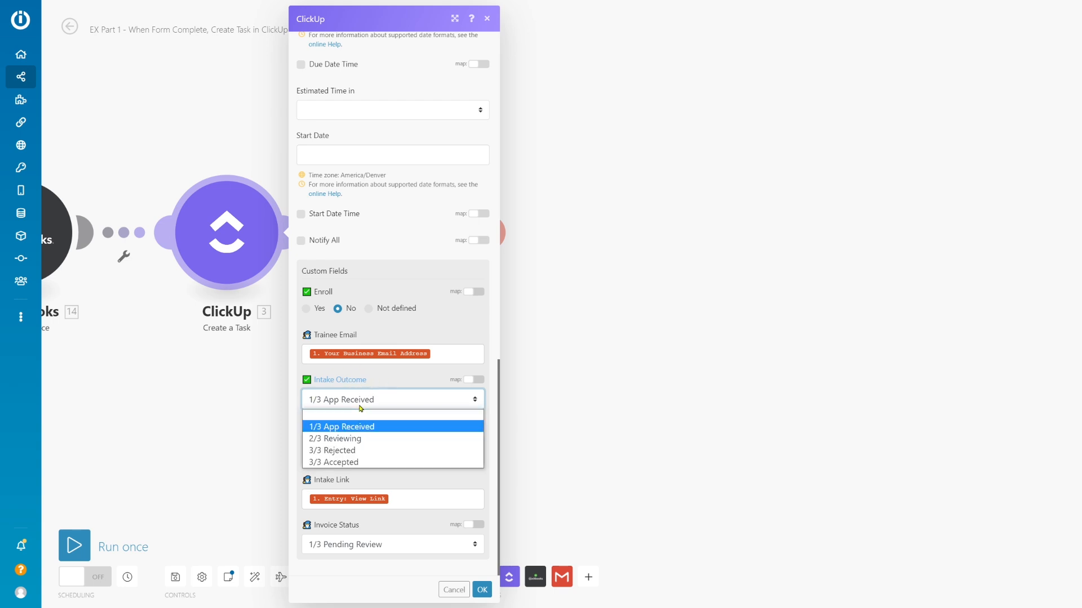
left_click(349, 429)
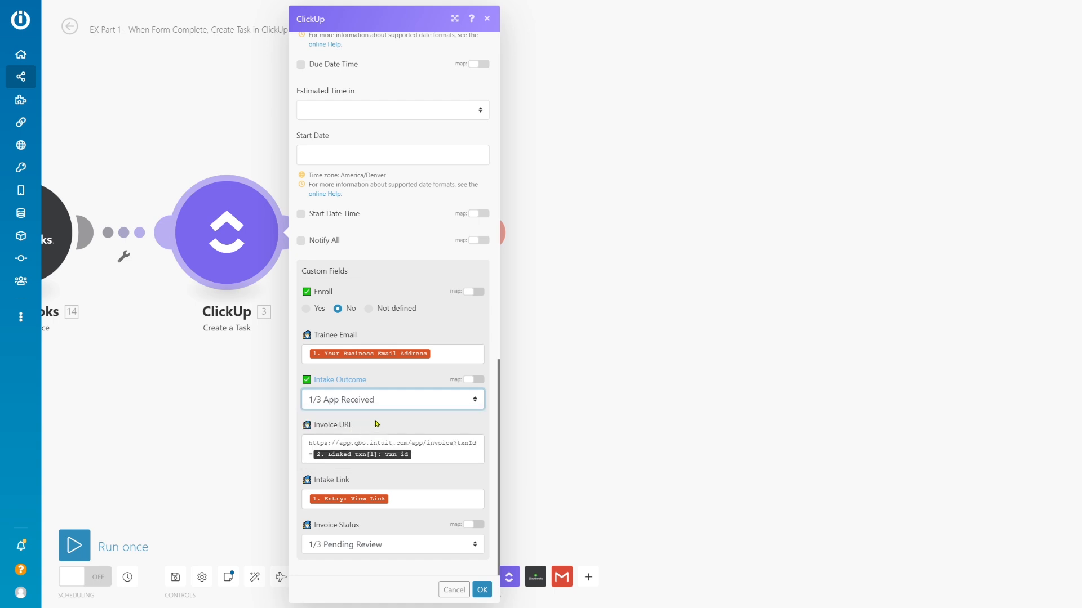
left_click_drag(439, 457, 299, 437)
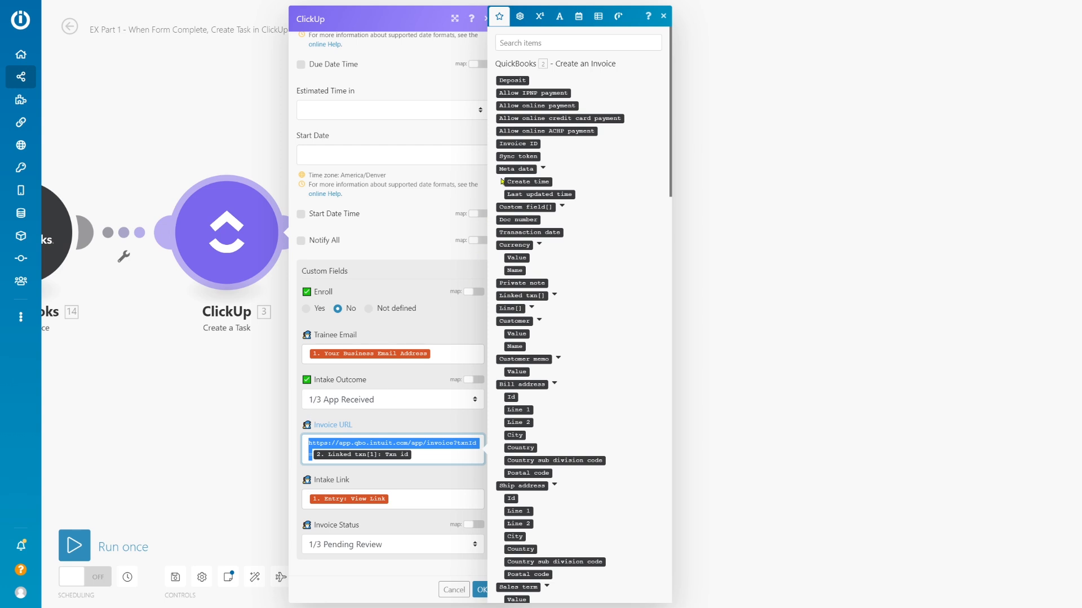
- Search the mappable items for "link" to check the source of the Intake Link custom field
left_click(401, 505)
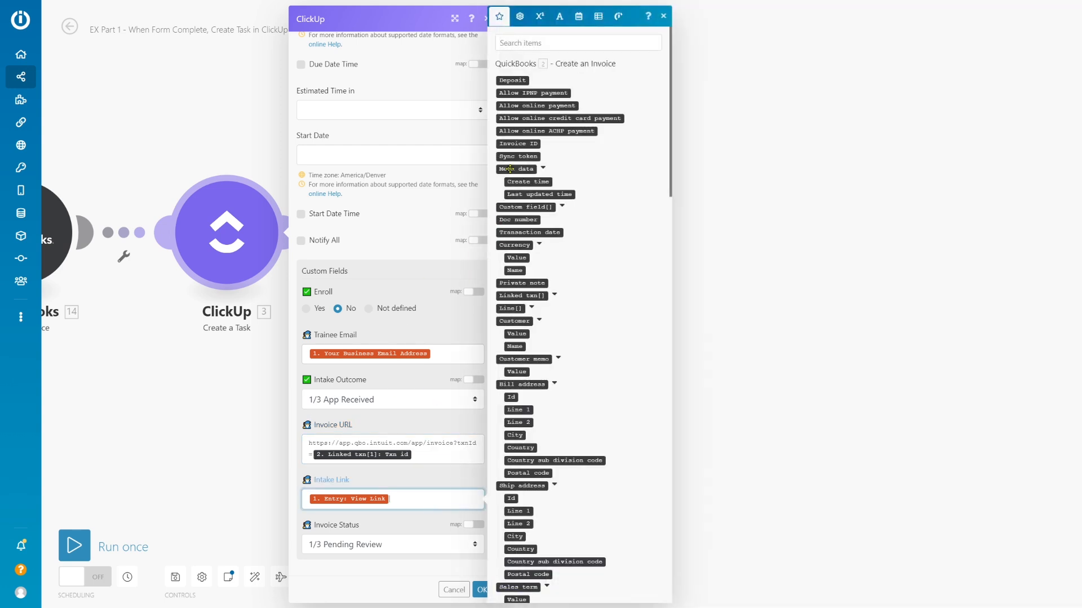
left_click(550, 43)
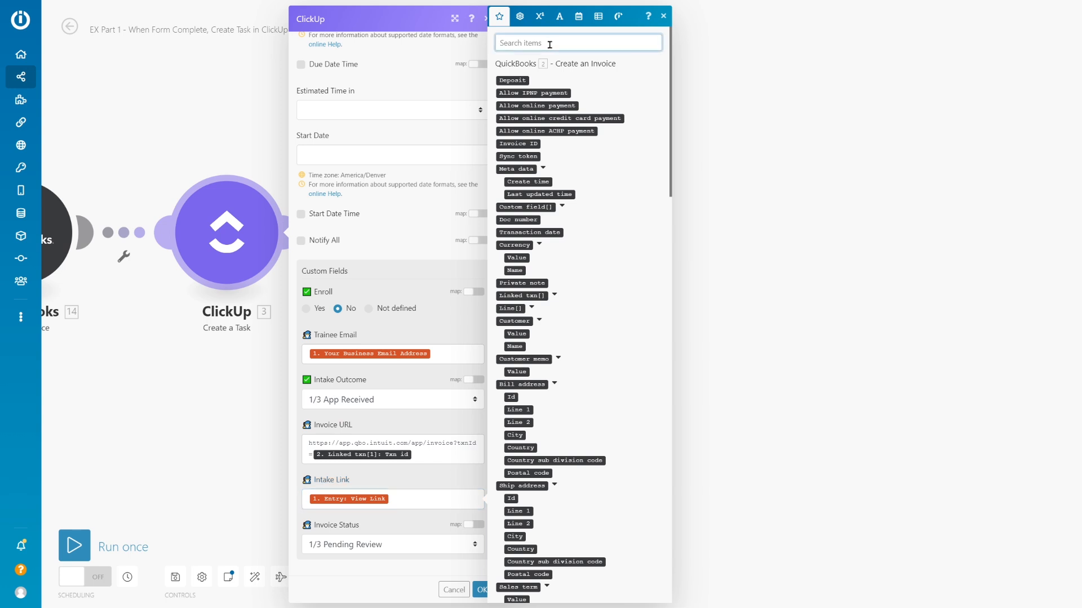
type("link")
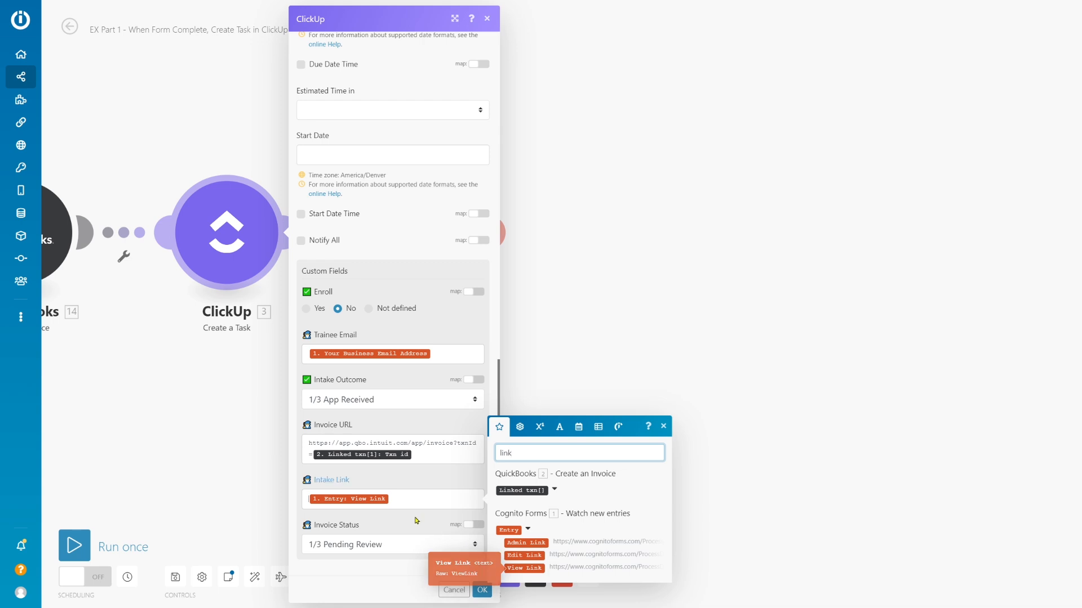
- Set the Invoice Status custom field to 2/4 Sent and save the ClickUp module's settings
left_click(394, 544)
left_click(392, 573)
left_click(378, 546)
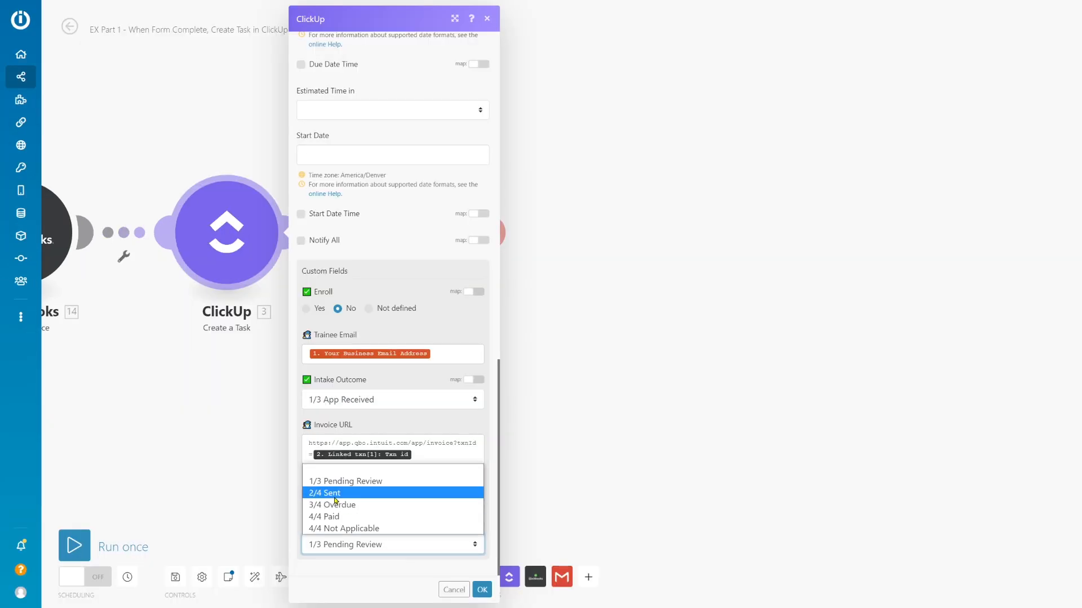
left_click(335, 495)
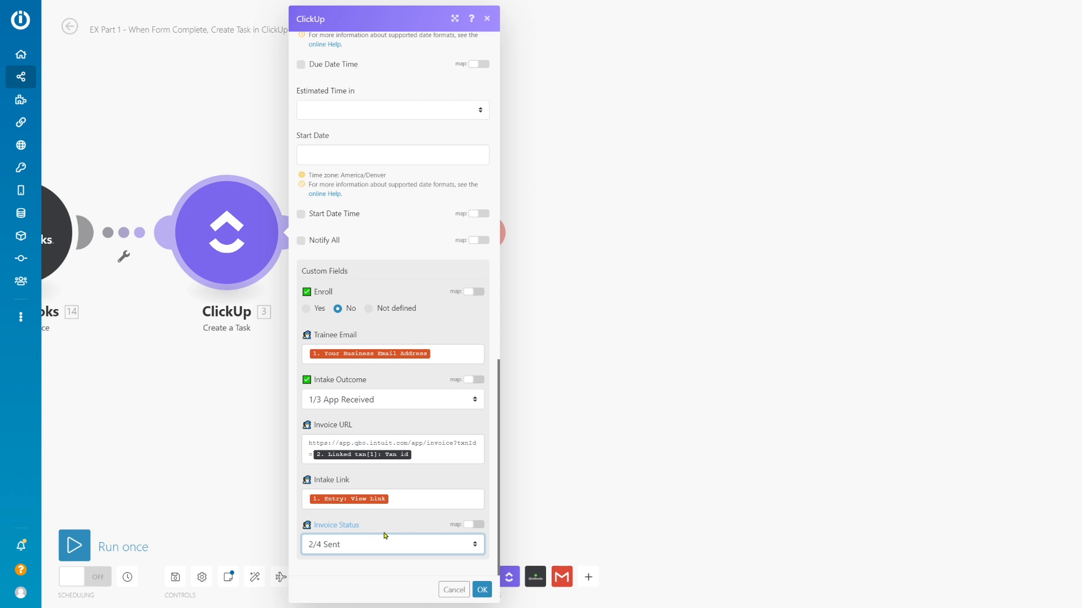
left_click(482, 590)
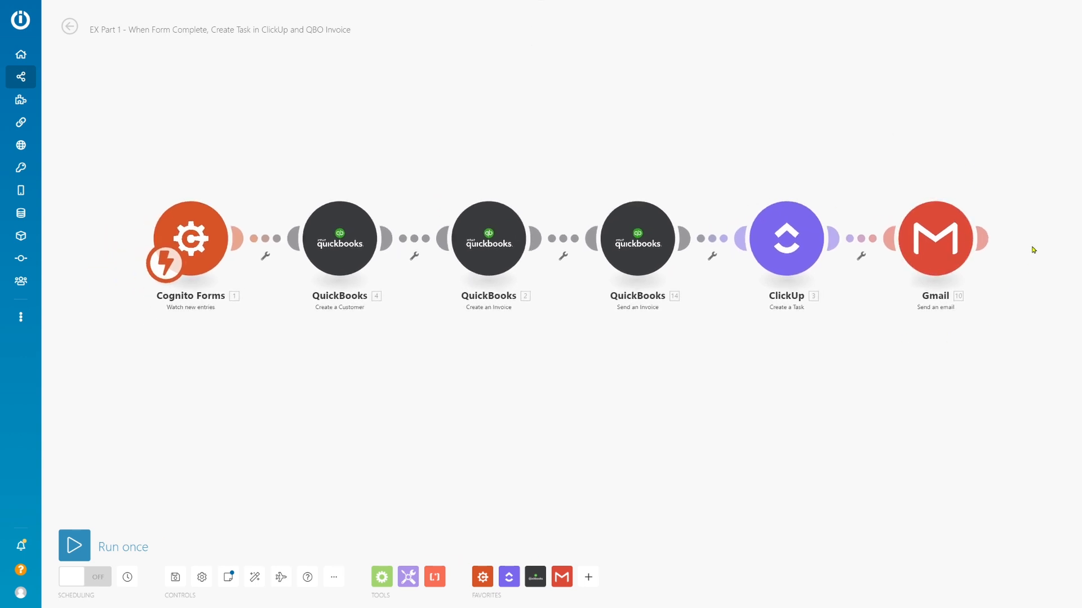
- Search the available apps for "active", add ActiveCampaign to the favorites, and close its list of modules
left_click_drag(983, 354, 796, 369)
scroll(822, 282, "up", 3)
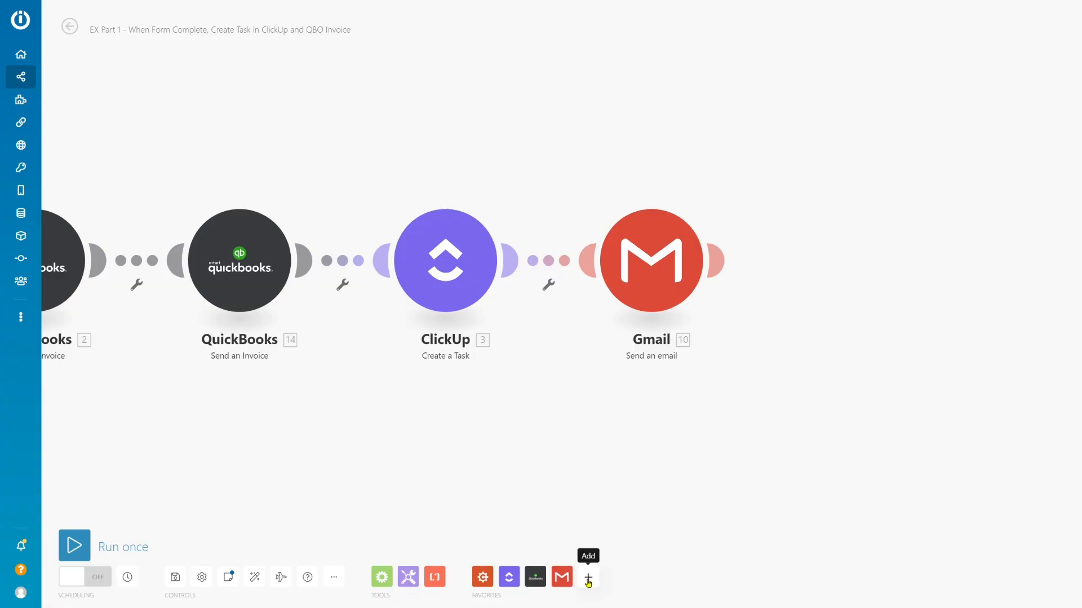
left_click(588, 580)
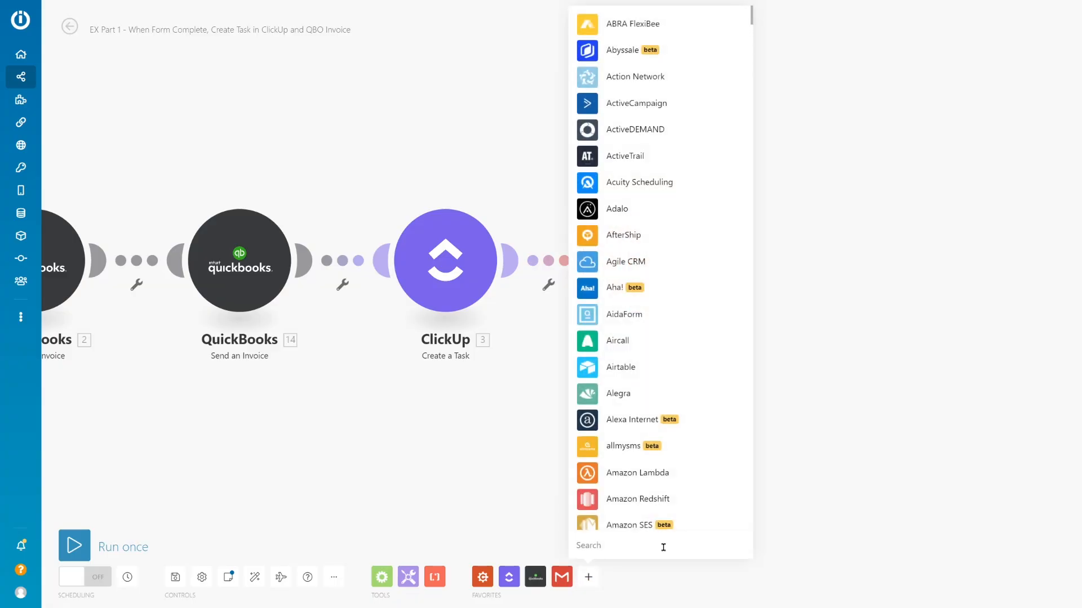
type("active")
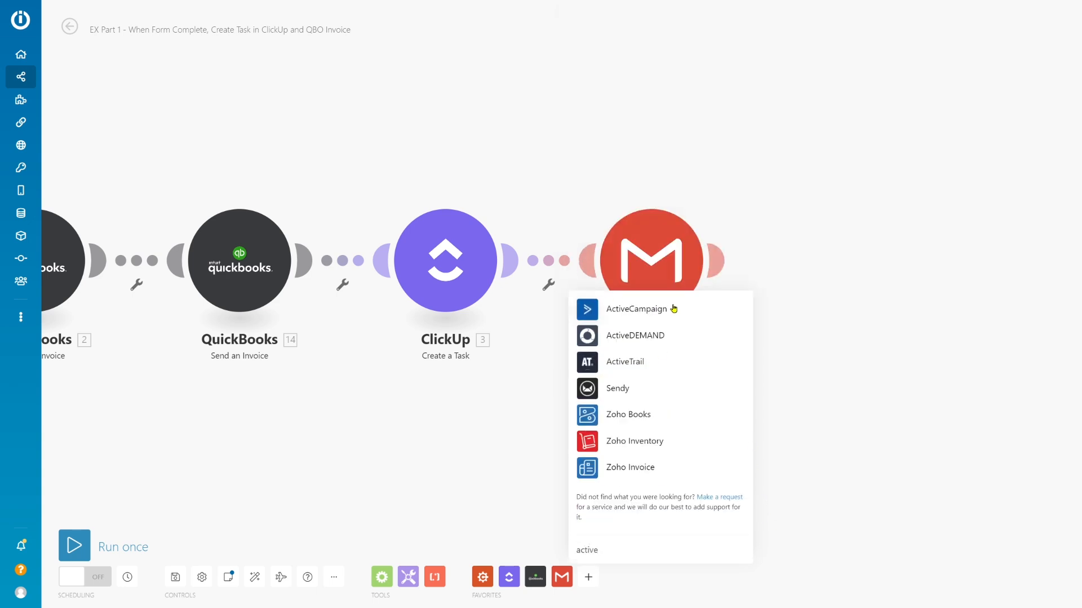
left_click(645, 314)
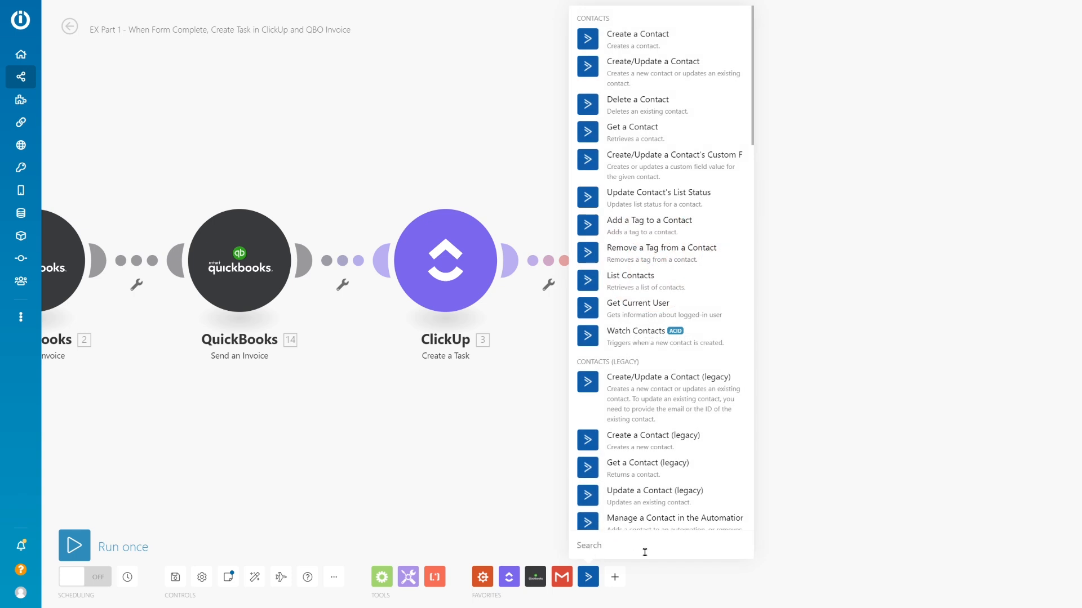
right_click(583, 579)
left_click(539, 558)
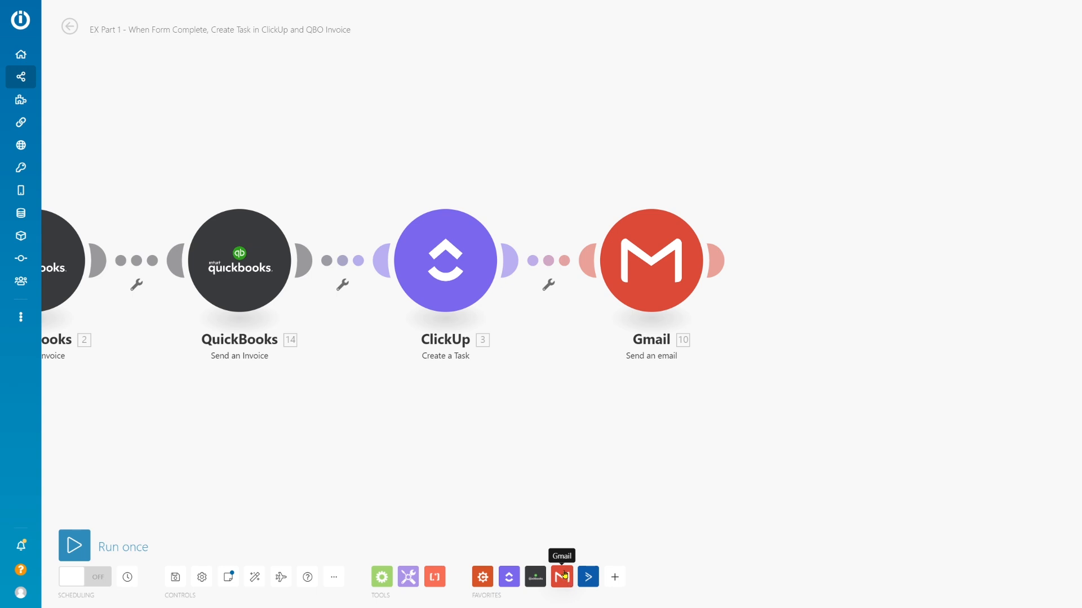
- Add a separate Gmail Send an email module and place it below the existing Gmail module
left_click(564, 574)
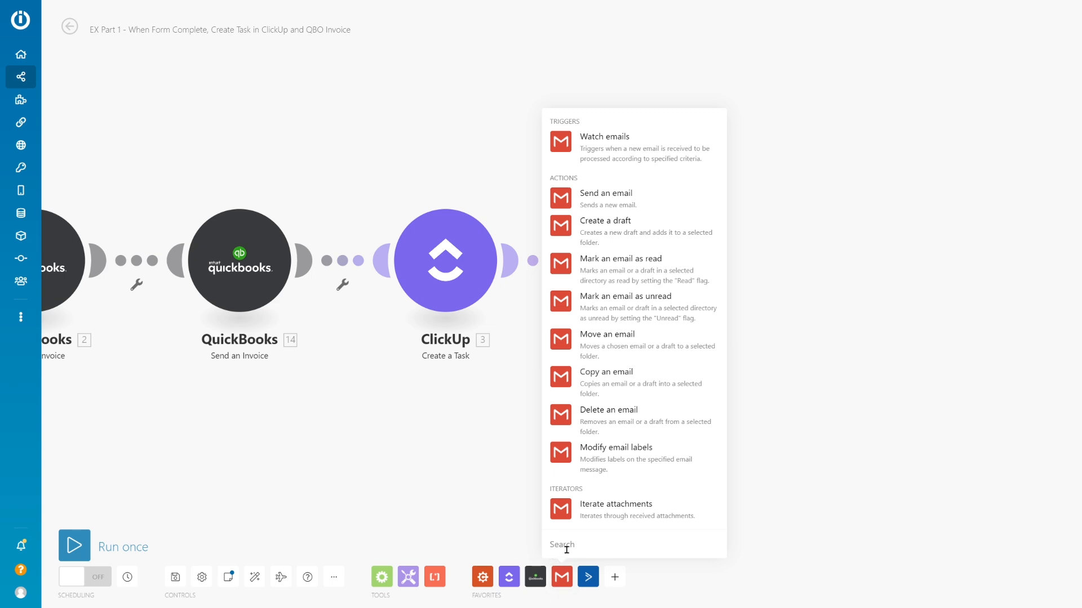
type("send")
left_click(606, 509)
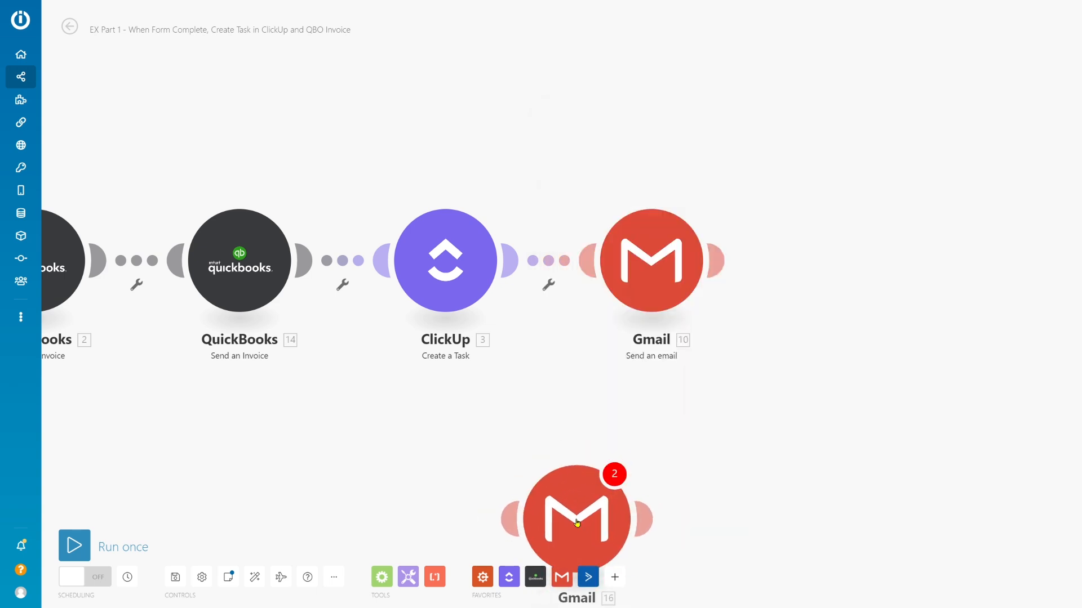
left_click_drag(763, 387, 704, 498)
right_click(708, 469)
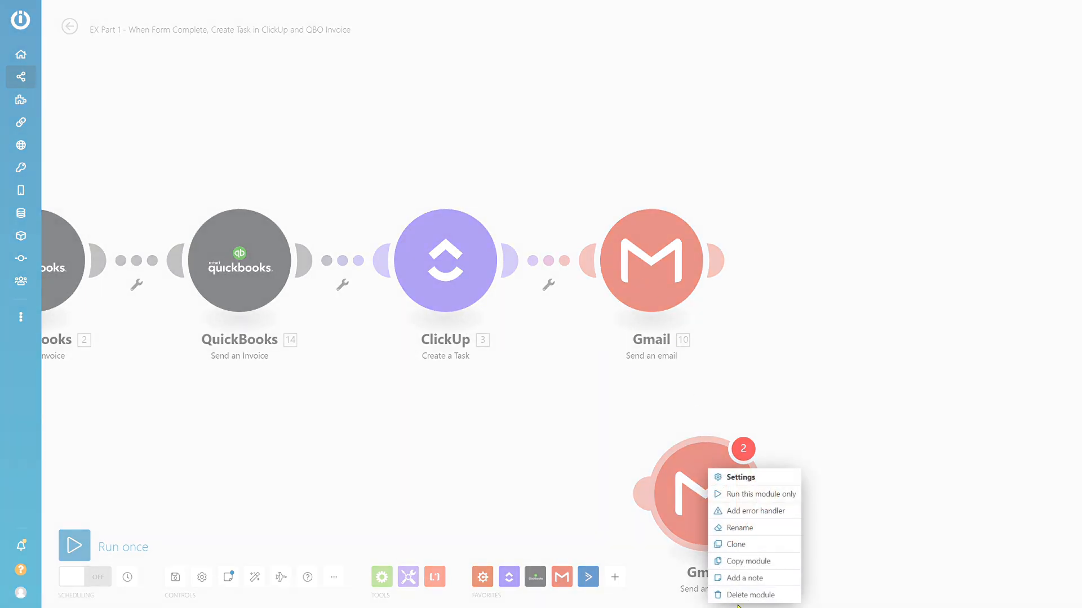
- Examine the existing Gmail module's settings, from the mapped recipient and subject through the full HTML content
left_click(649, 313)
left_click(659, 279)
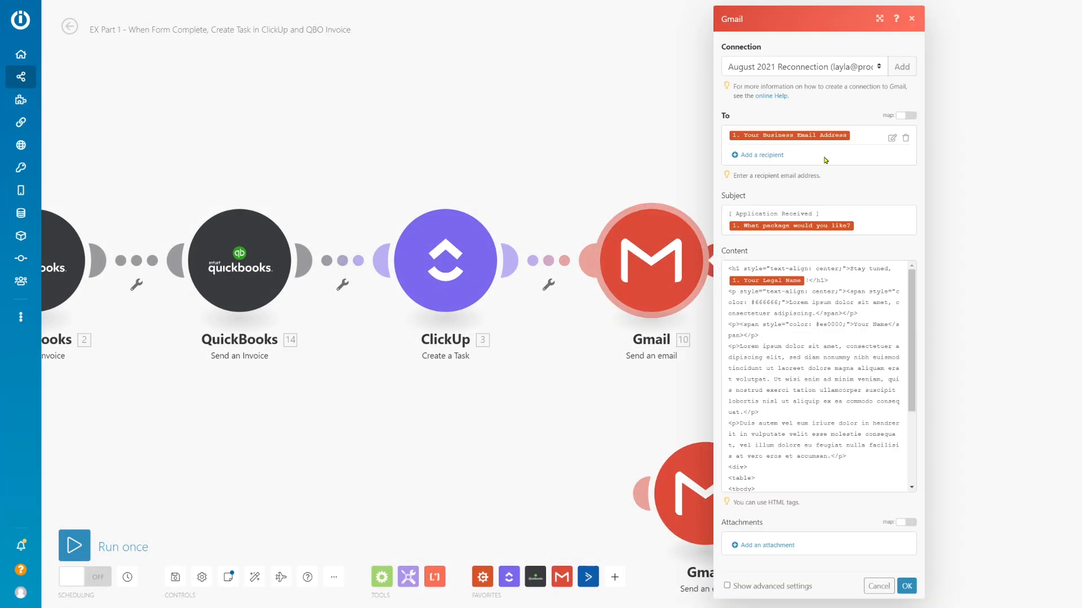
left_click(863, 138)
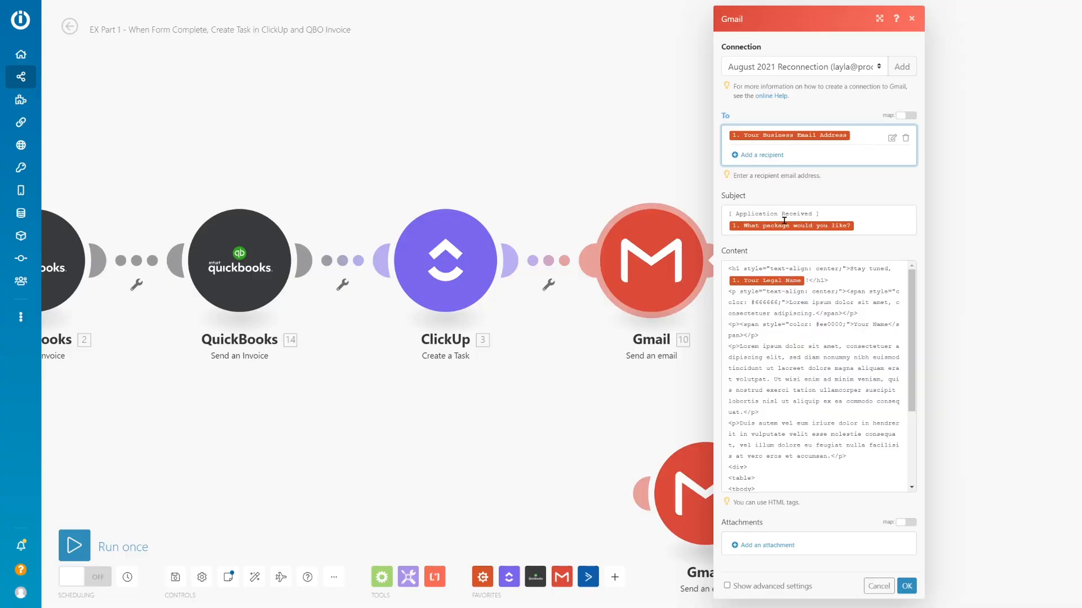
left_click_drag(824, 214, 716, 206)
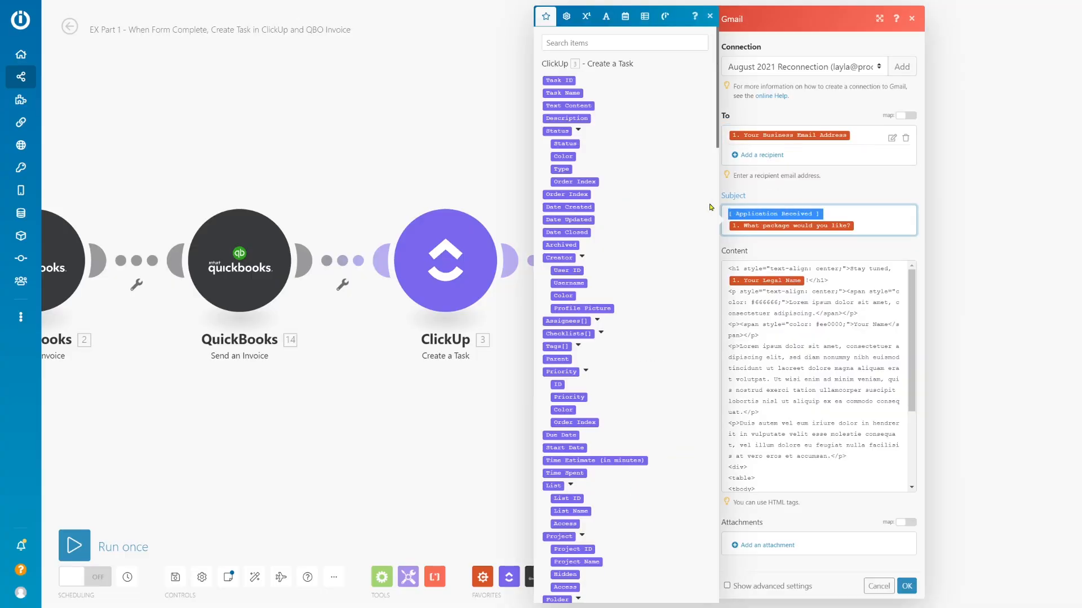
left_click(871, 230)
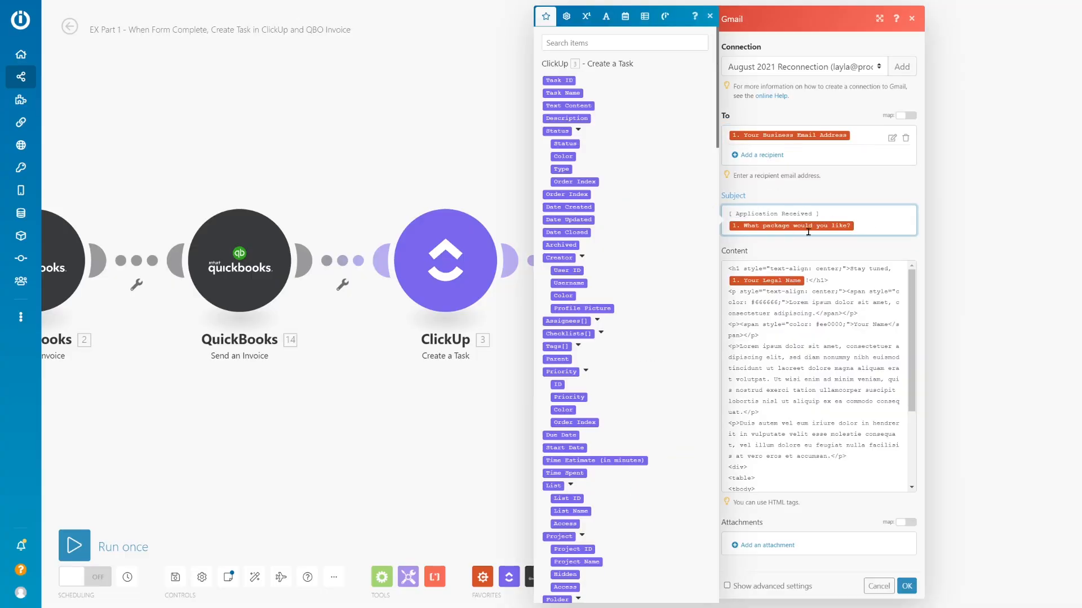
left_click(806, 261)
scroll(847, 304, "down", 2)
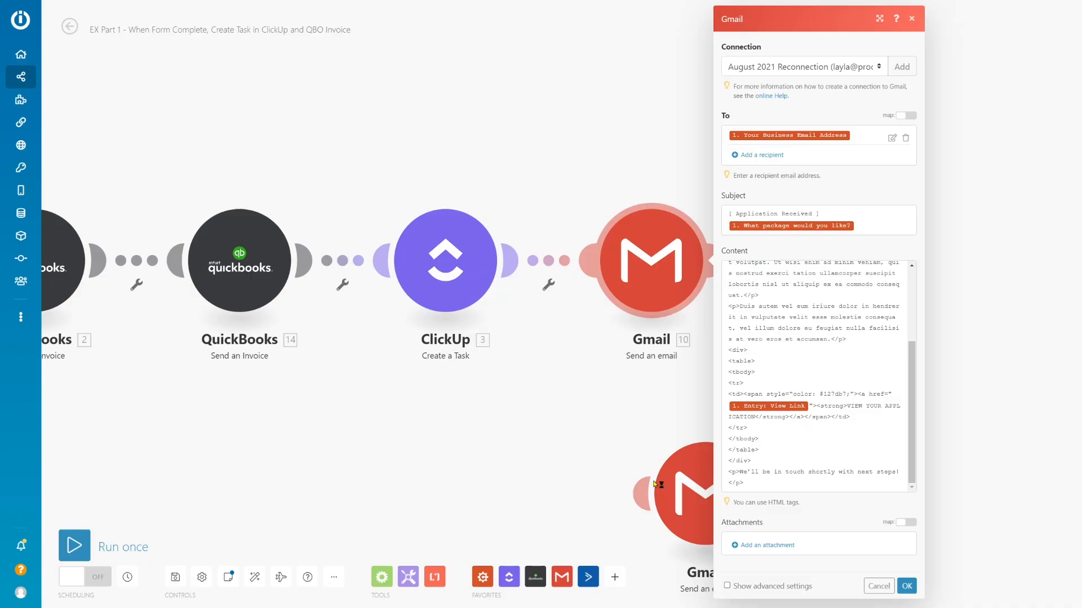
scroll(768, 441, "up", 3)
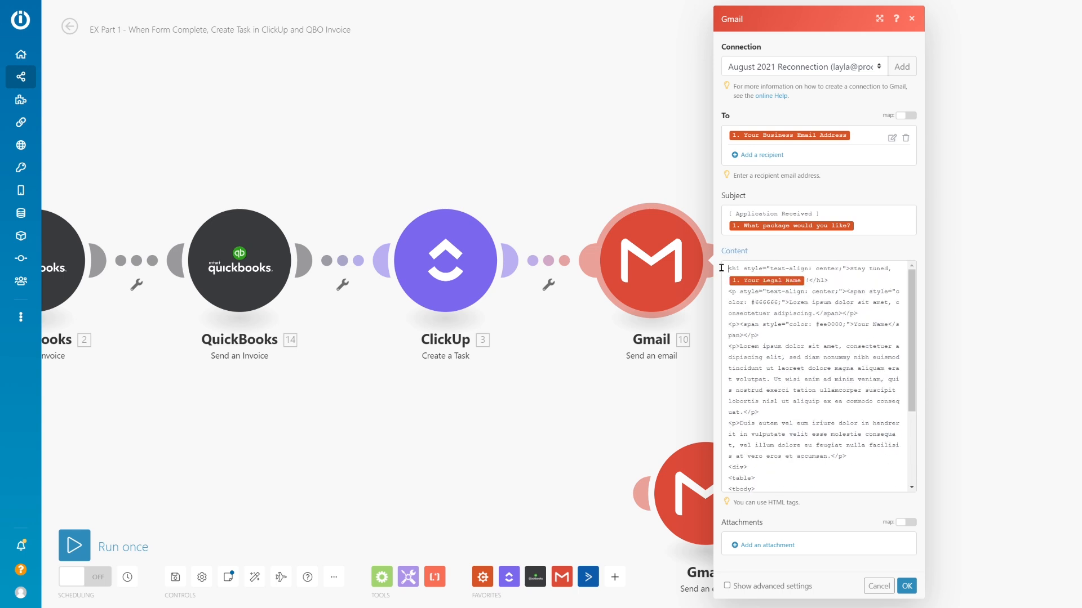
- Try out plain text at the start of the email content and remove it again
left_click(731, 267)
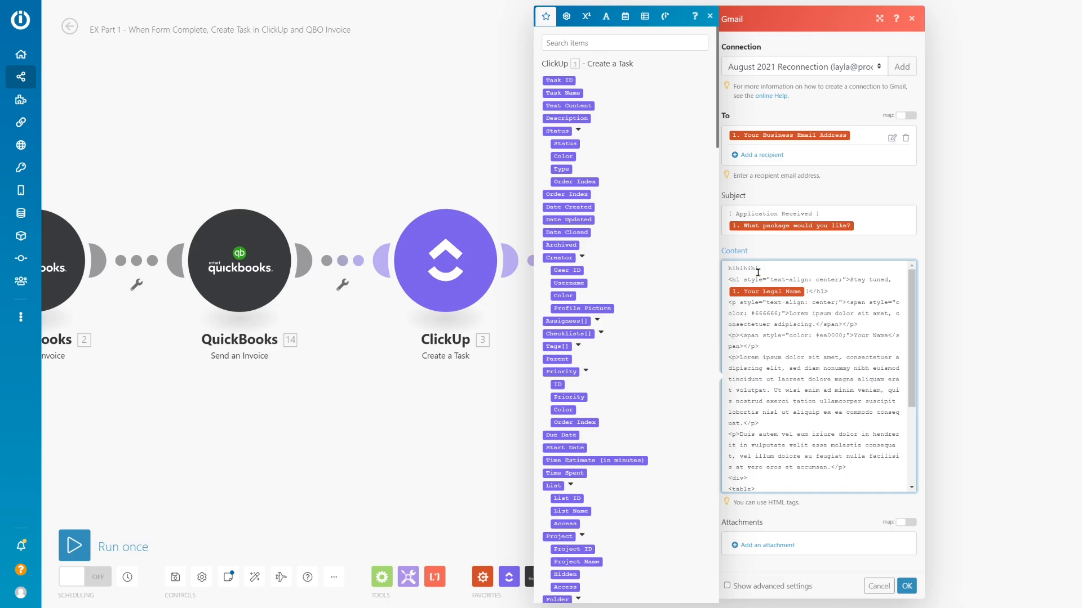
key("BackSpace")
key("BackSpace")
key("BackSpace")
key("BackSpace")
key("BackSpace")
key("BackSpace")
key("BackSpace")
key("BackSpace")
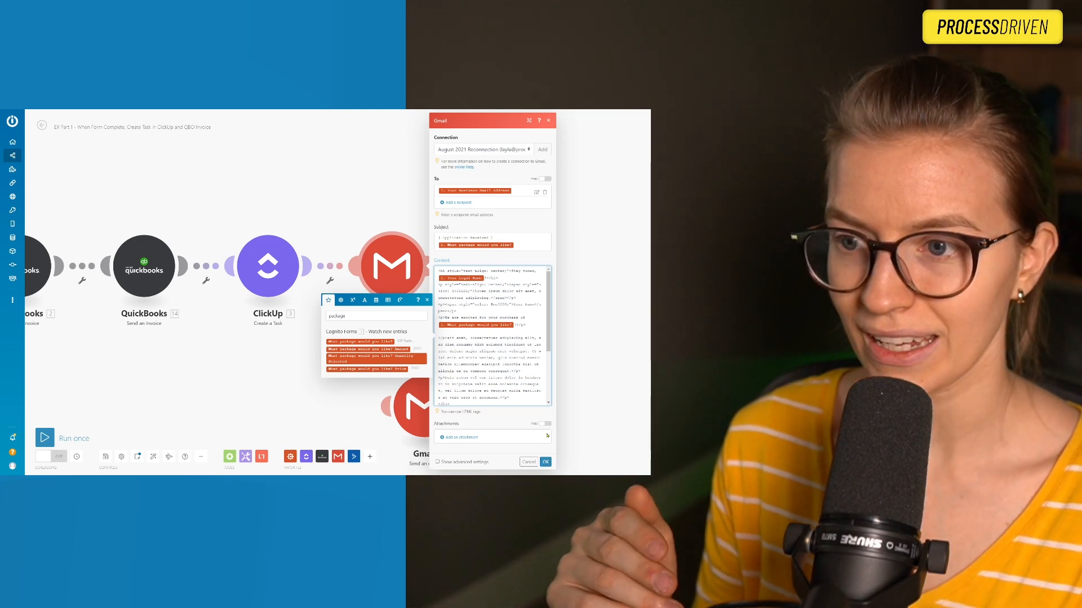
- Save the existing Gmail module's settings and delete the extra Gmail module below it
left_click(545, 462)
right_click(410, 389)
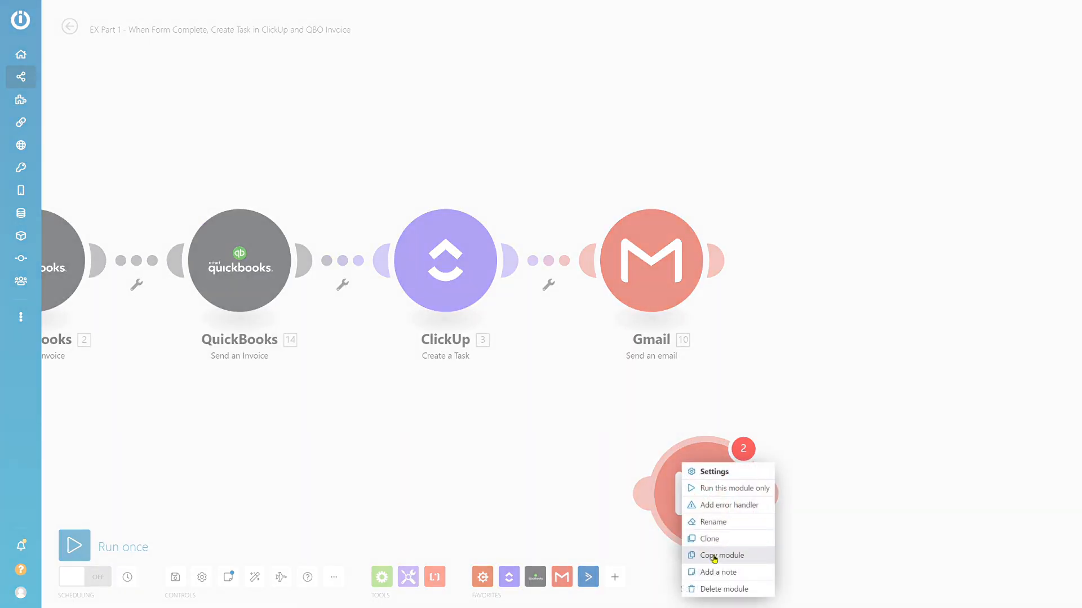
left_click(725, 591)
- Turn on scheduling for the scenario
scroll(533, 461, "down", 2)
left_click_drag(456, 453, 735, 414)
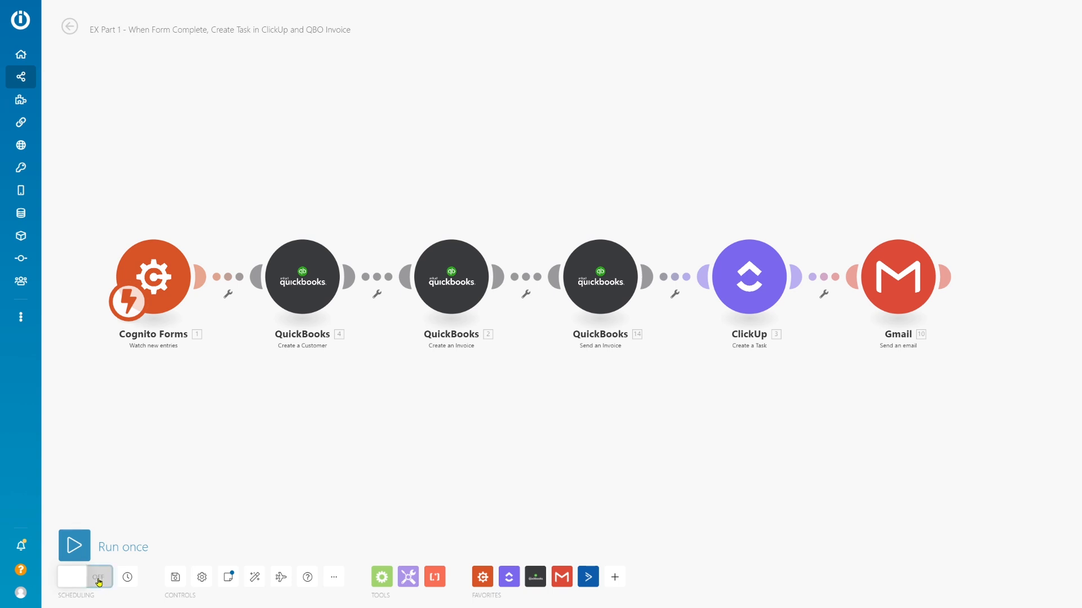
left_click(98, 582)
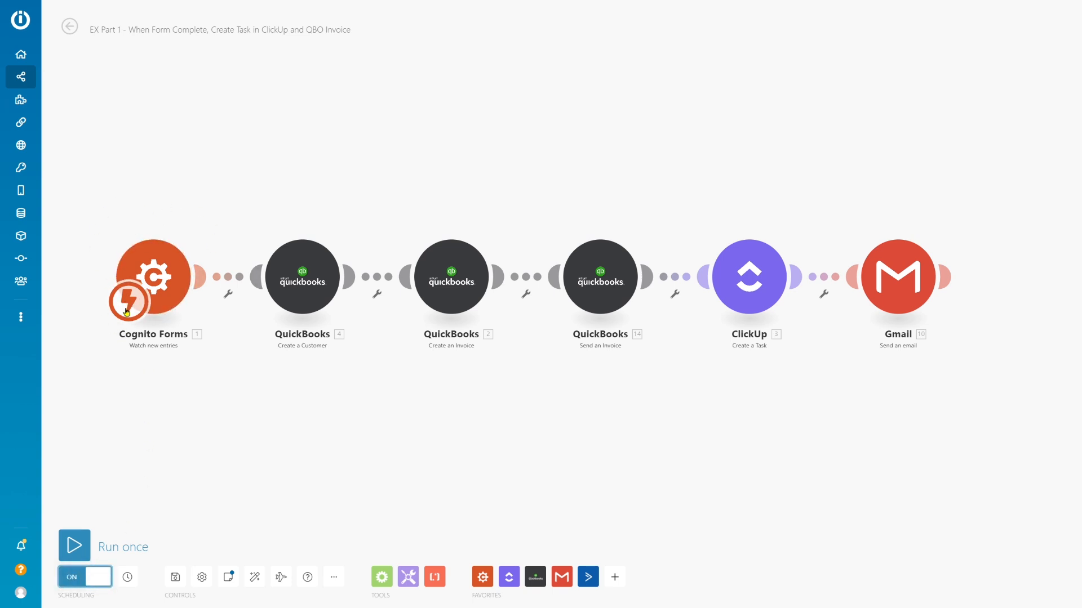
- Exit full screen, switch to the live Example Client Proposal-to-Contract form in Cognito Forms, and return to its Proposal page
mouse_move(715, 3)
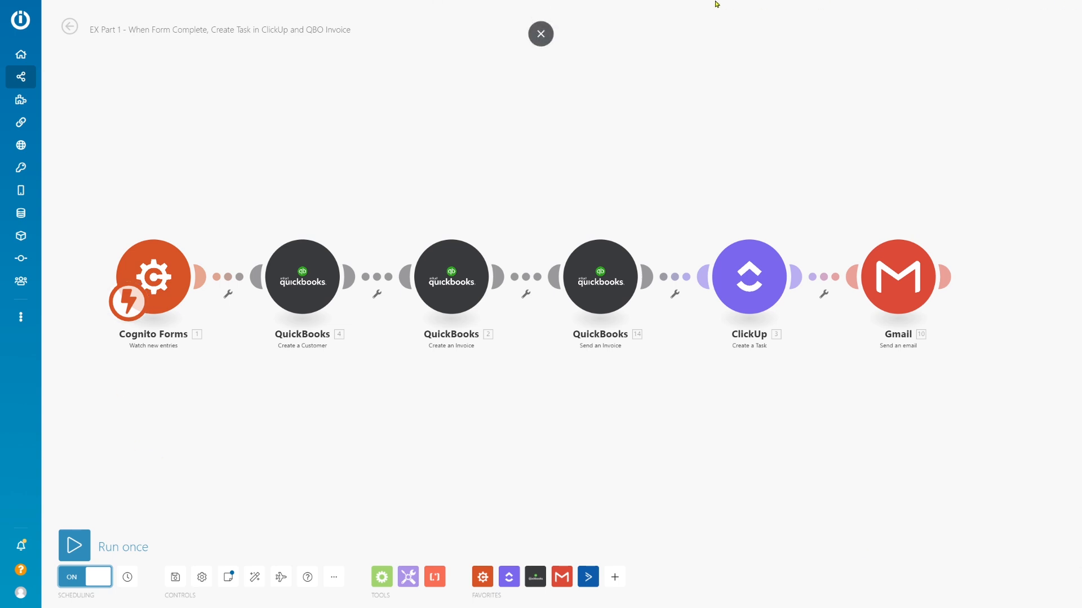
left_click(544, 40)
left_click(580, 7)
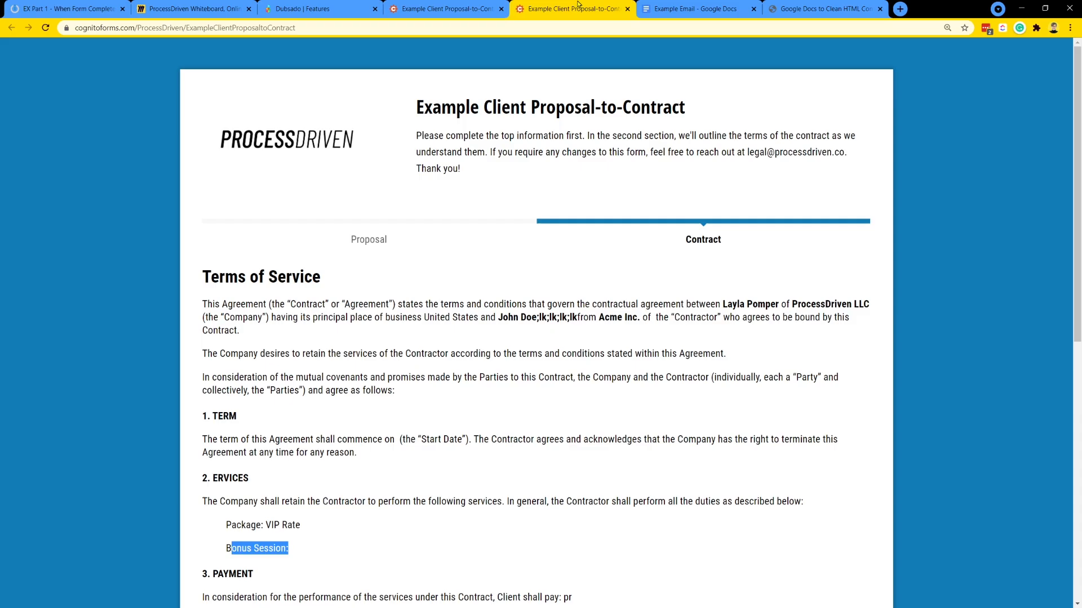
left_click(370, 245)
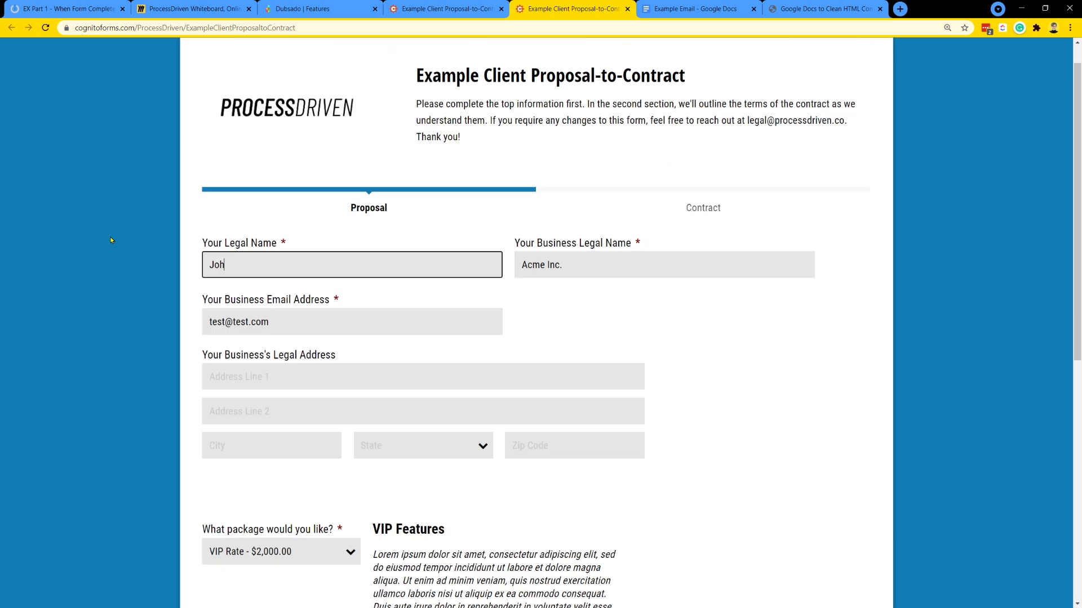
- Correct the client's legal name on the Proposal page and continue to the Contract page
type("n Doe")
key("Tab")
scroll(198, 340, "down", 8)
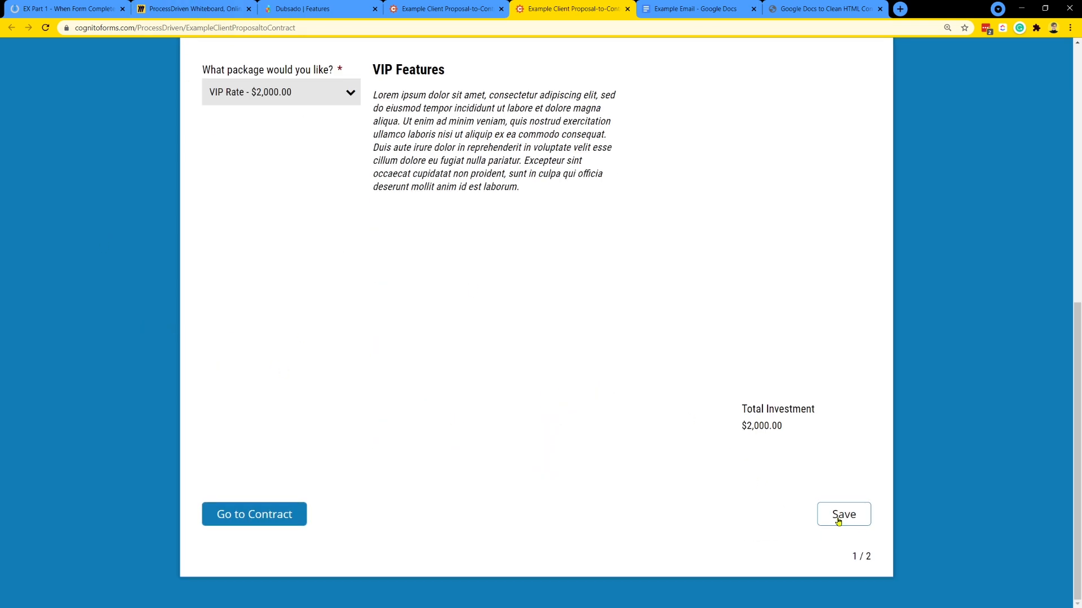
left_click(265, 514)
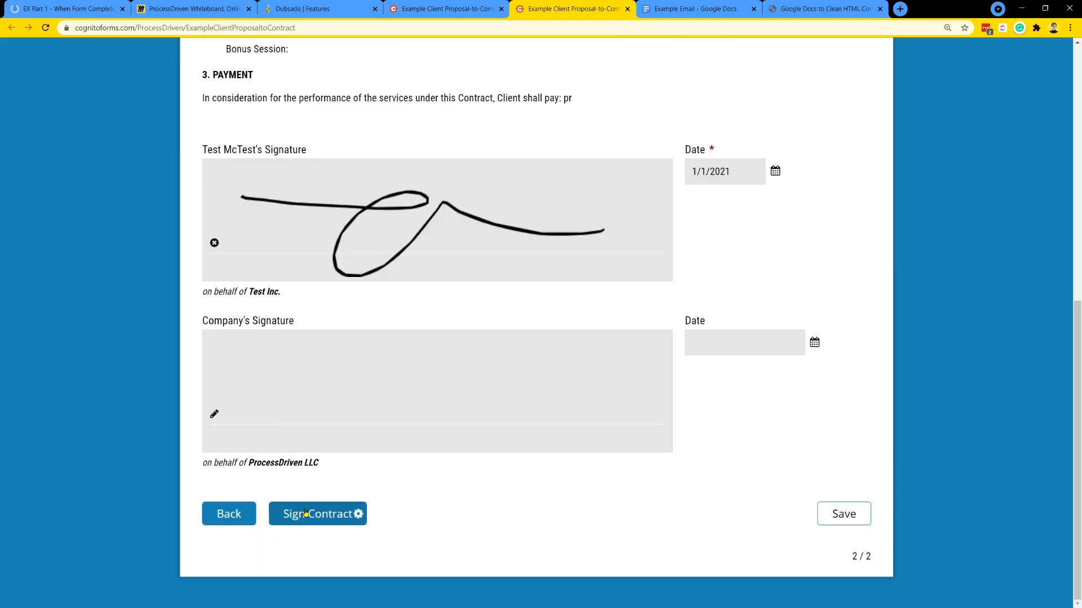
- Submit the signed contract in the client form and switch to the Integromat scenario
left_click(305, 513)
left_click(85, 8)
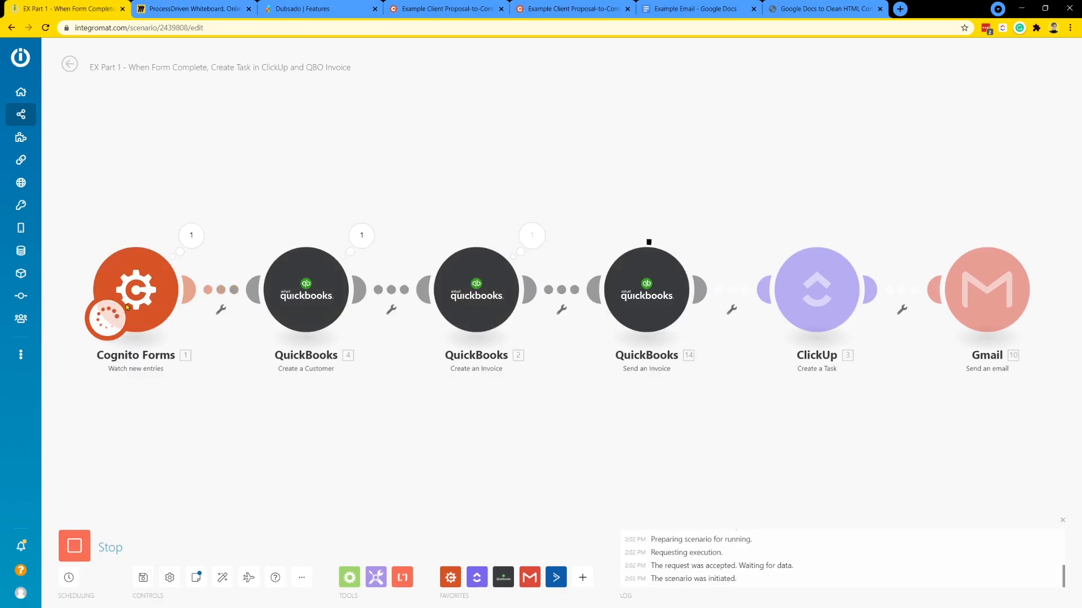
- Examine the Cognito Forms module's run output, including the submitted business email address and package details
left_click(189, 241)
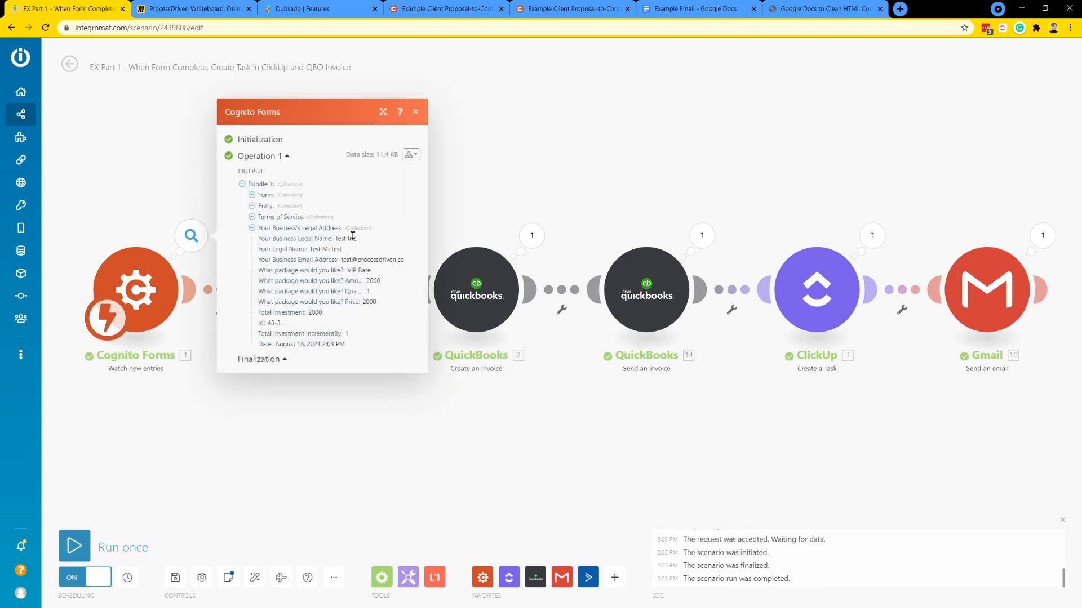
left_click_drag(332, 261, 408, 262)
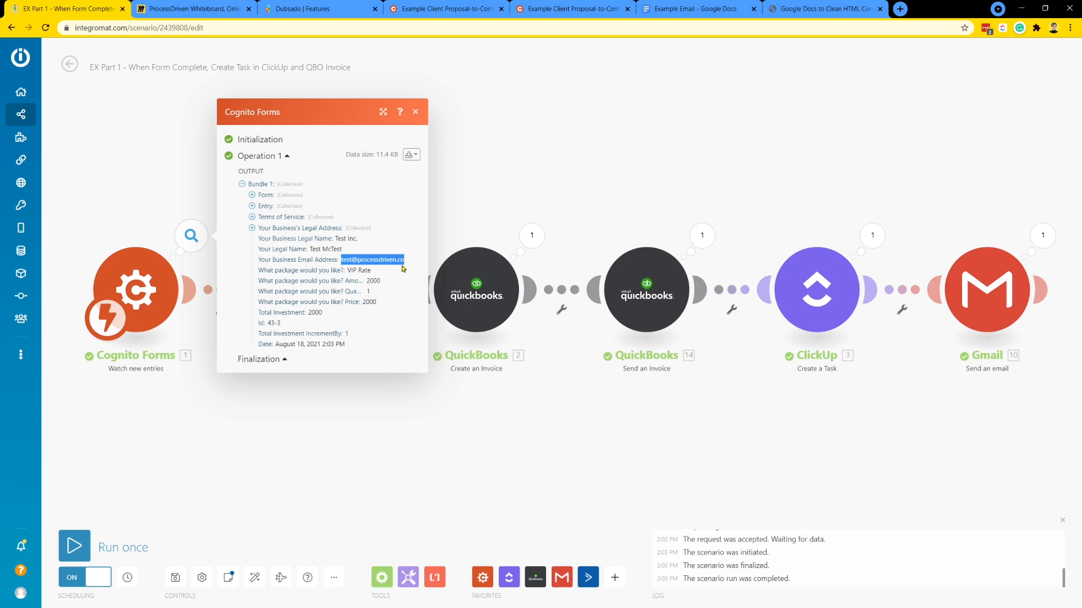
left_click(371, 278)
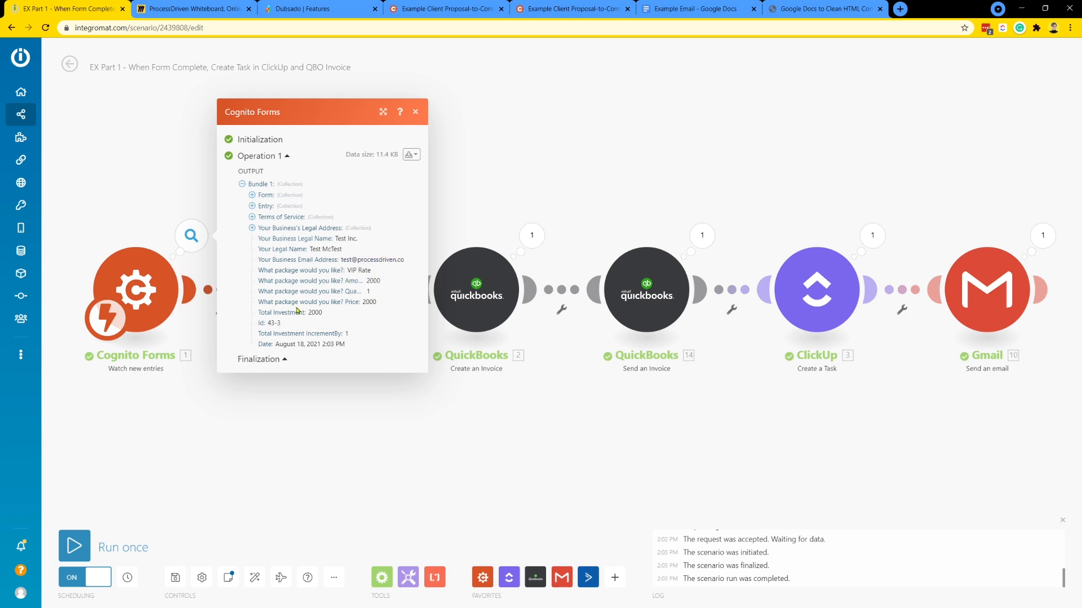
left_click(179, 414)
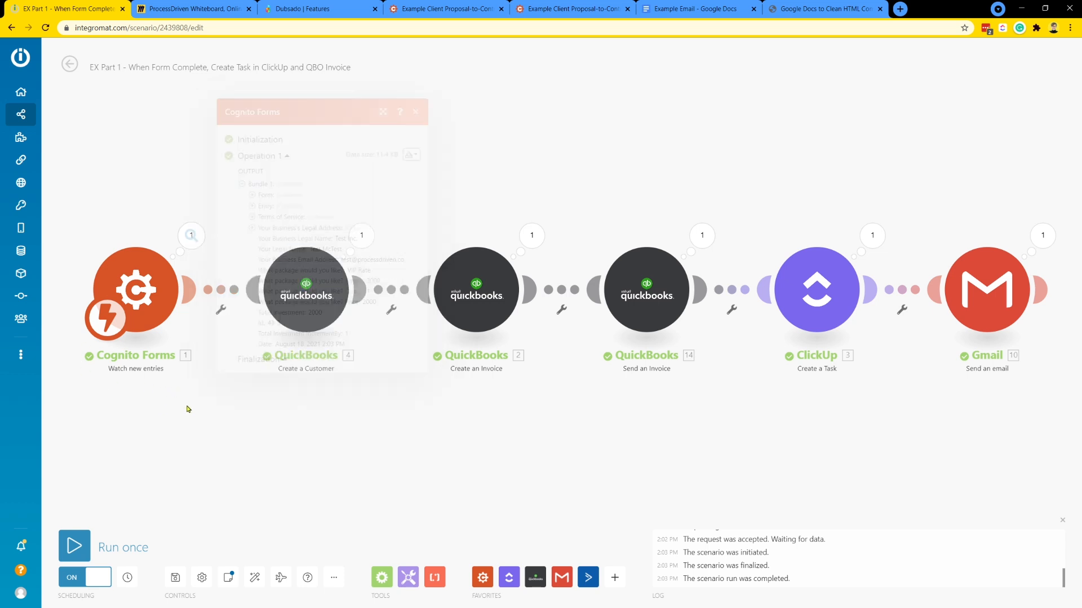
- Examine the run results of the QuickBooks customer and invoice modules and the ClickUp Create a Task module
left_click(360, 239)
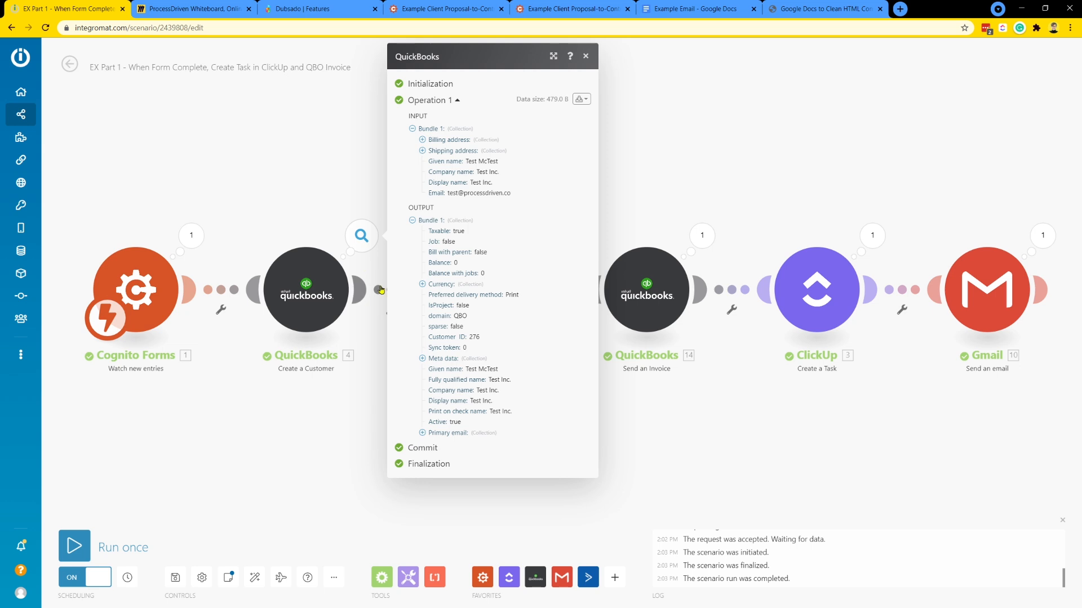
left_click_drag(465, 163, 527, 195)
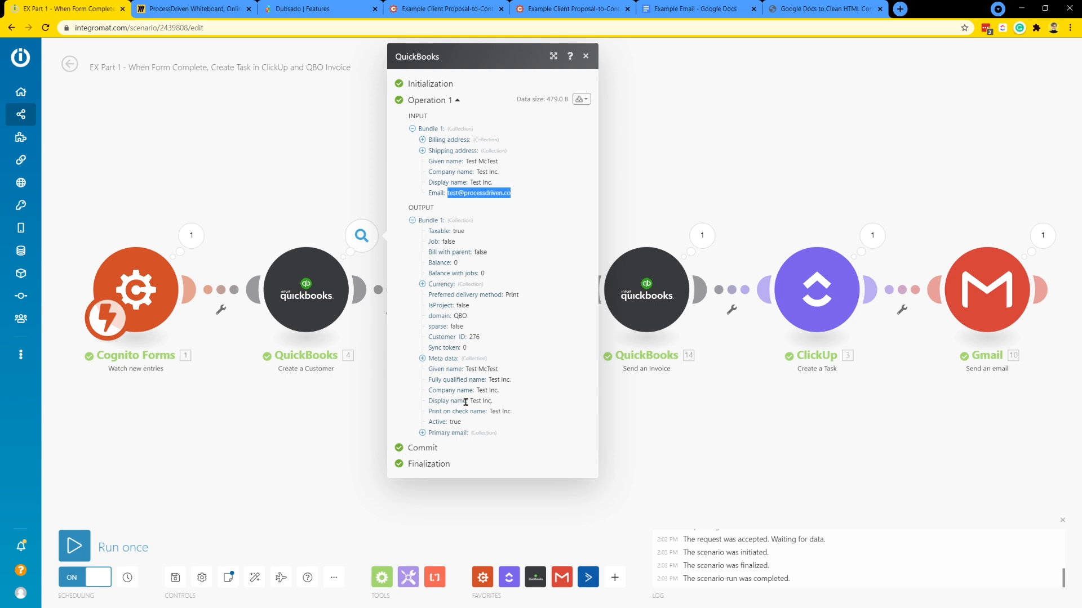
left_click(702, 235)
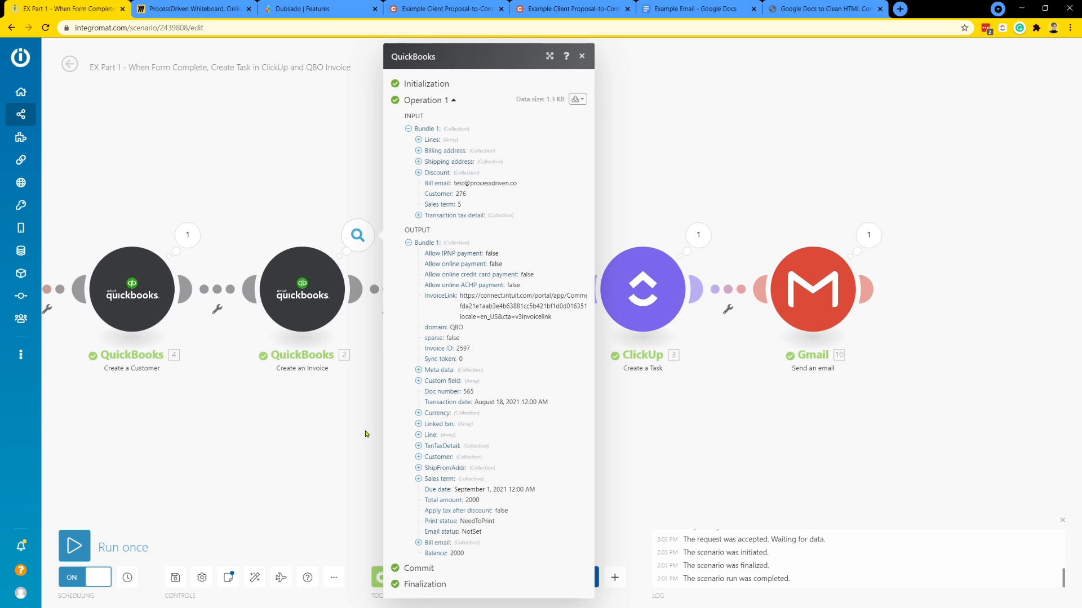
left_click(698, 235)
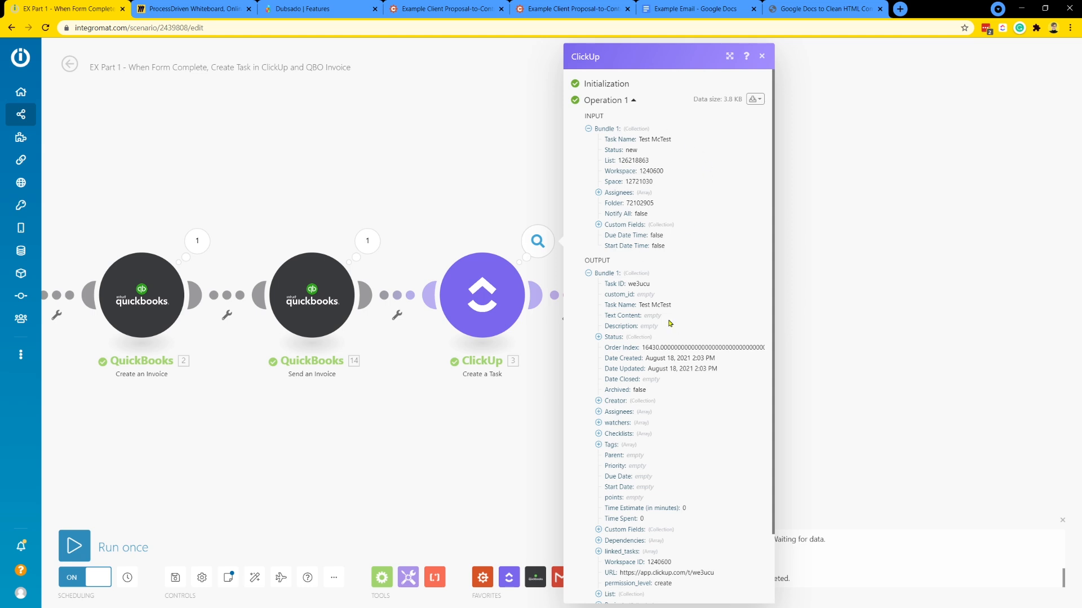
left_click(517, 454)
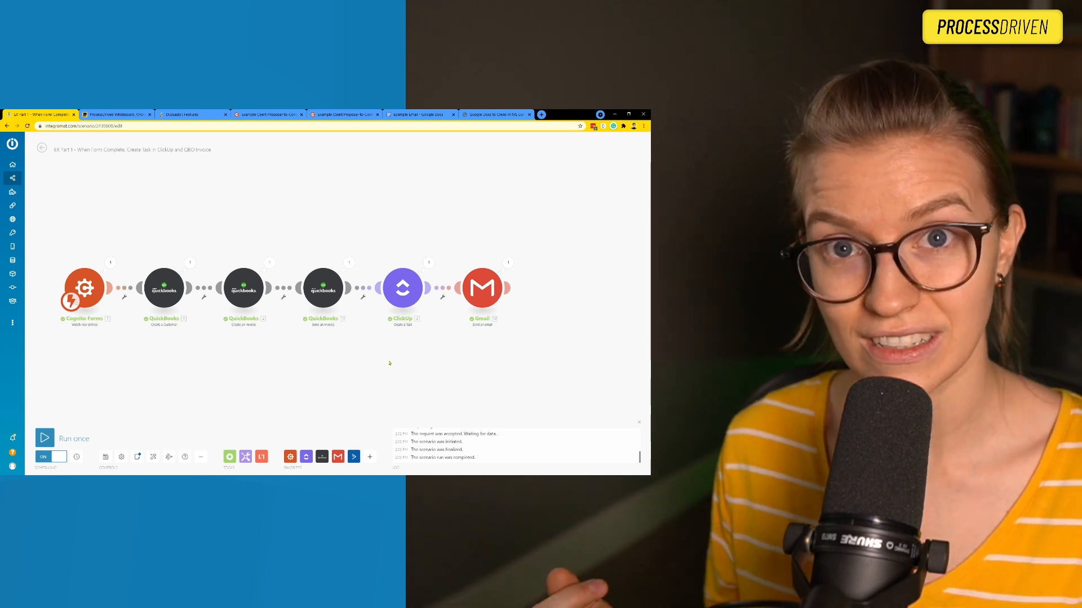
- Switch to Gmail and examine the greeting in the received "[ Application Received ] VIP Rate" email
left_click(269, 115)
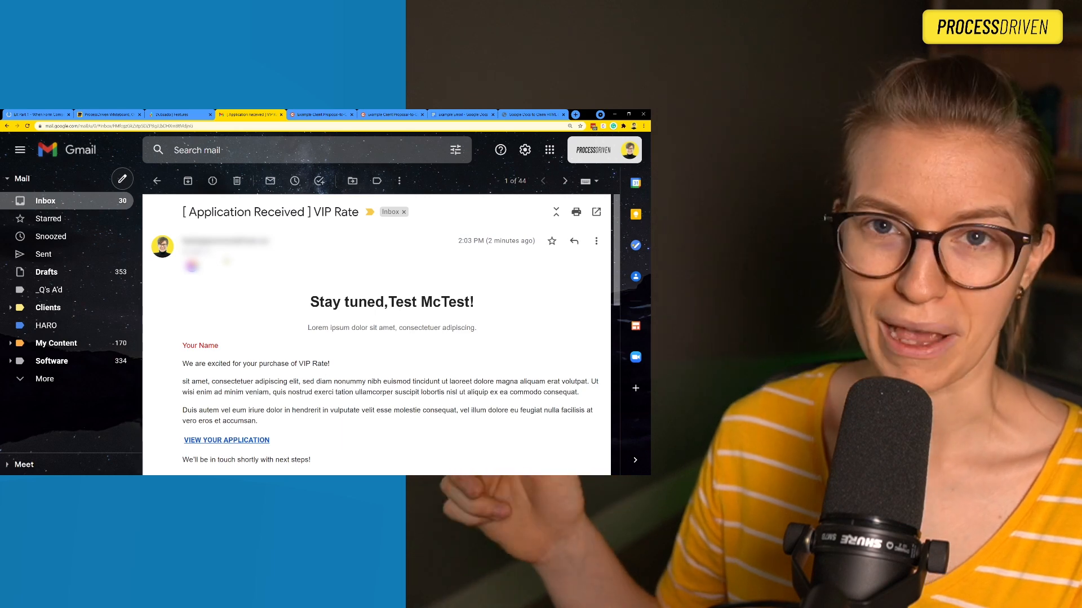
left_click_drag(305, 309, 497, 330)
left_click(496, 330)
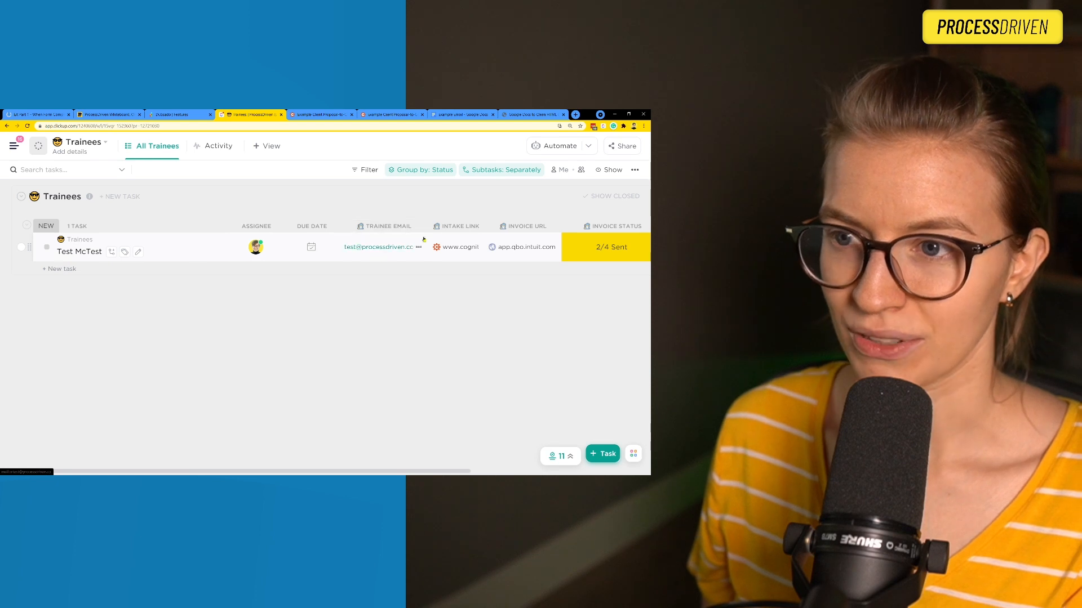
- In ClickUp's Trainees list, view the new task's Invoice Status options and examine its Intake Outcome and Enroll fields
left_click(584, 259)
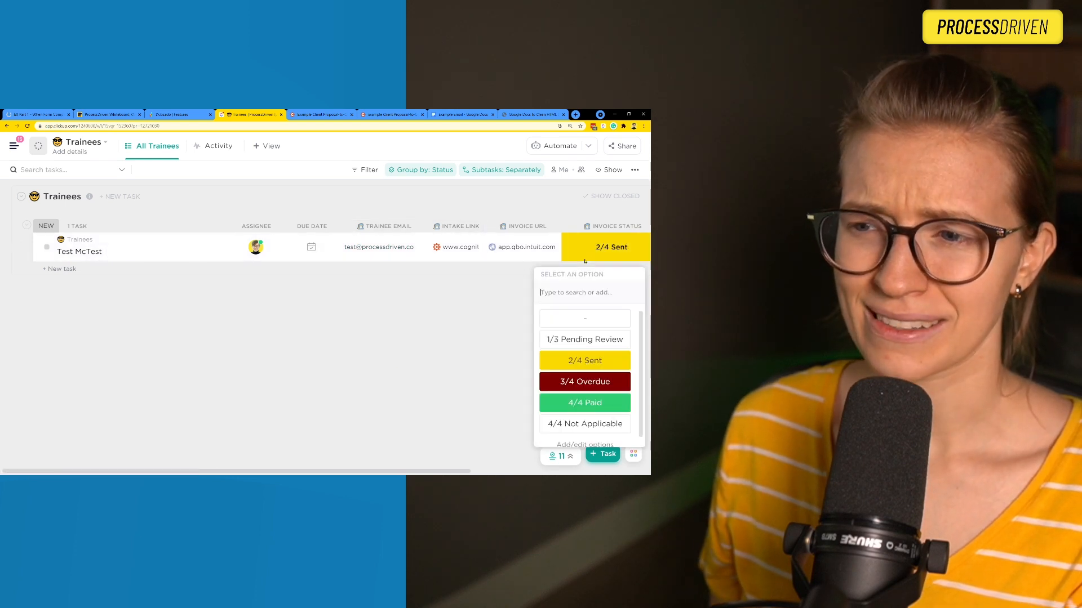
left_click(357, 370)
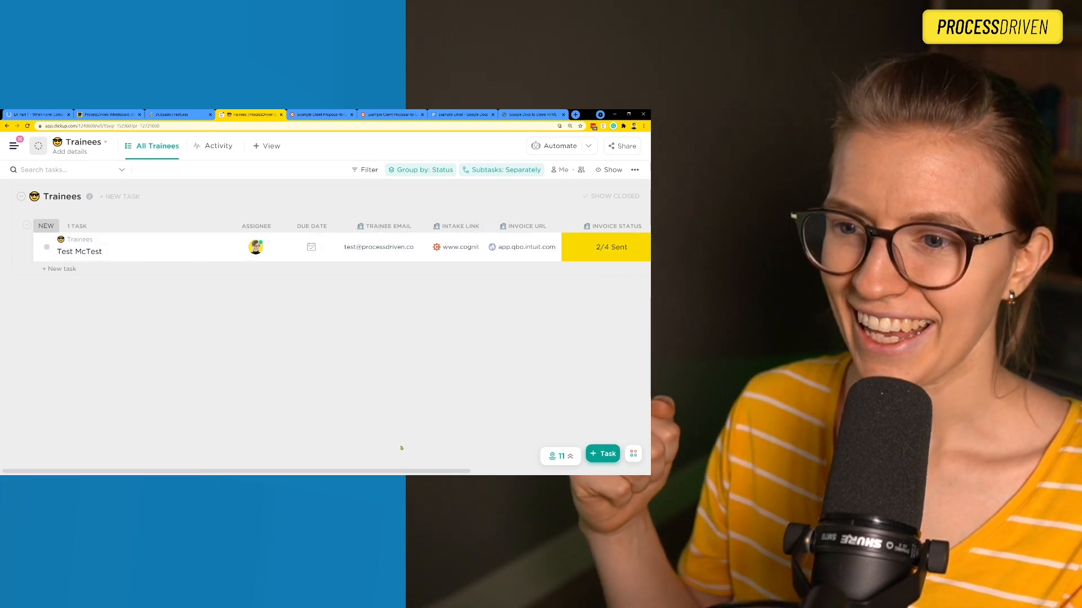
left_click_drag(462, 471, 643, 471)
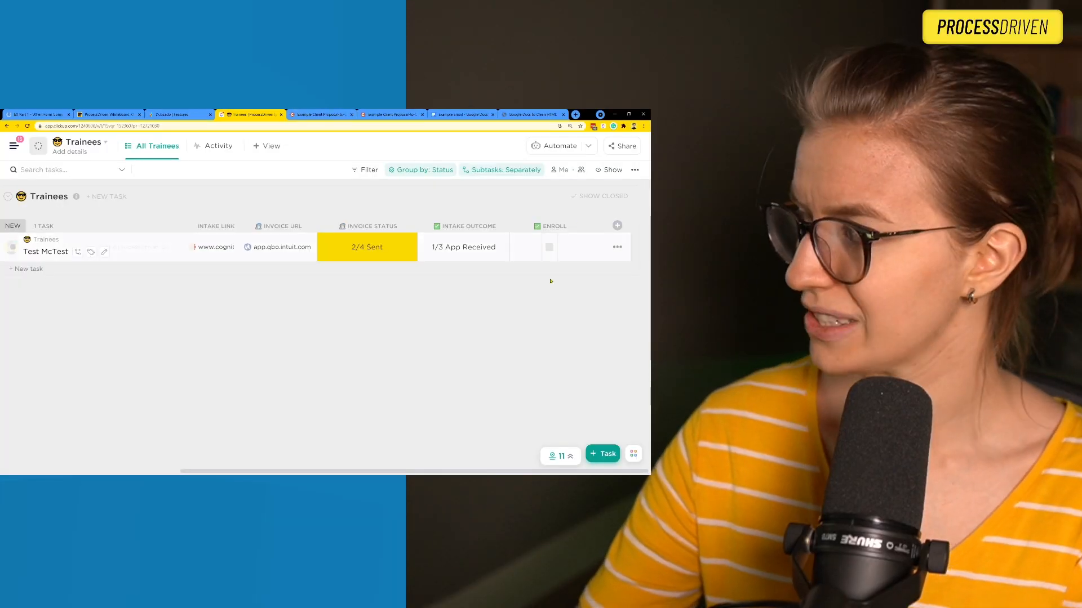
key("ctrl+plus")
key("ctrl+plus")
key("ctrl+plus")
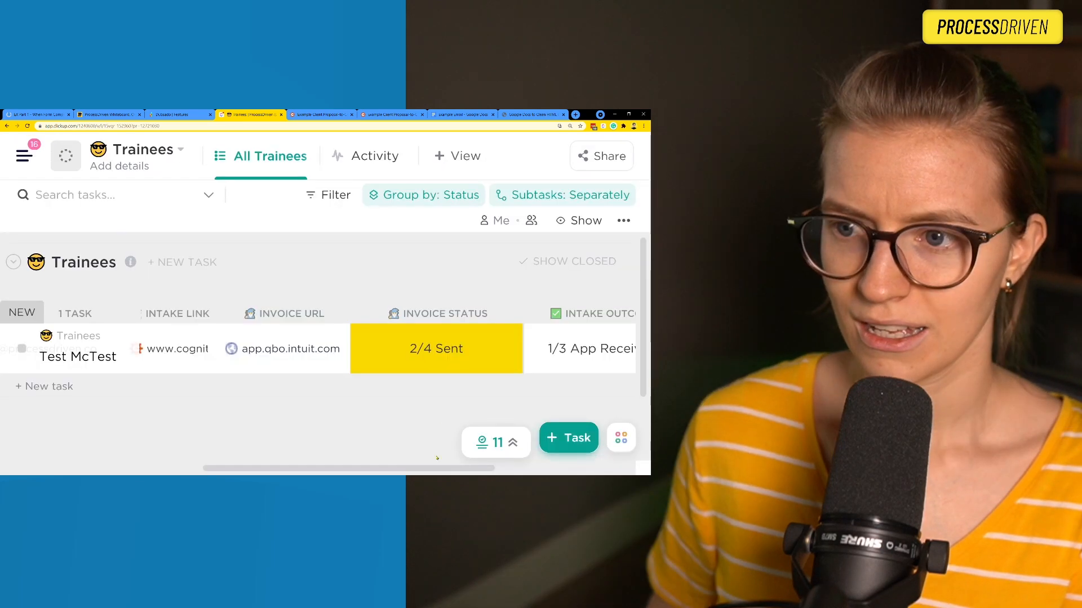
left_click_drag(423, 464, 562, 467)
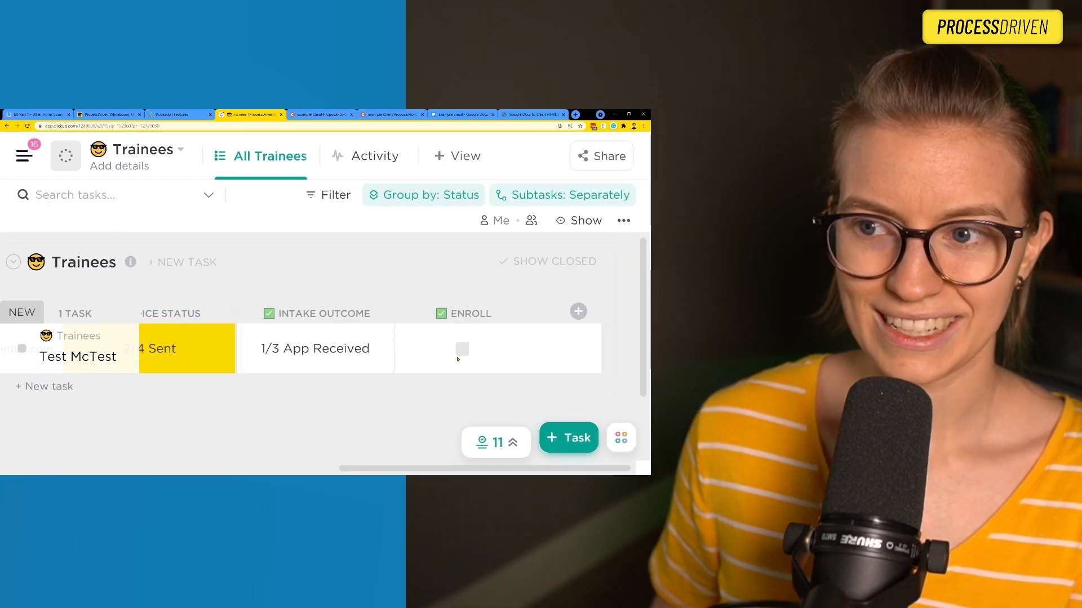